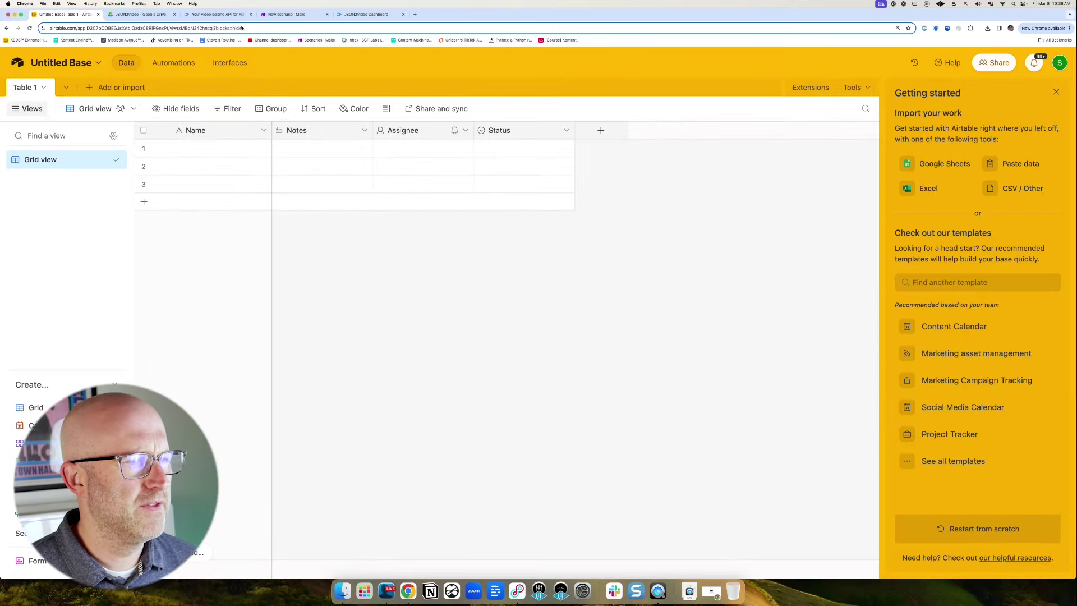
Switch from the Airtable base to the Make tab in the browser.
left_click(271, 15)
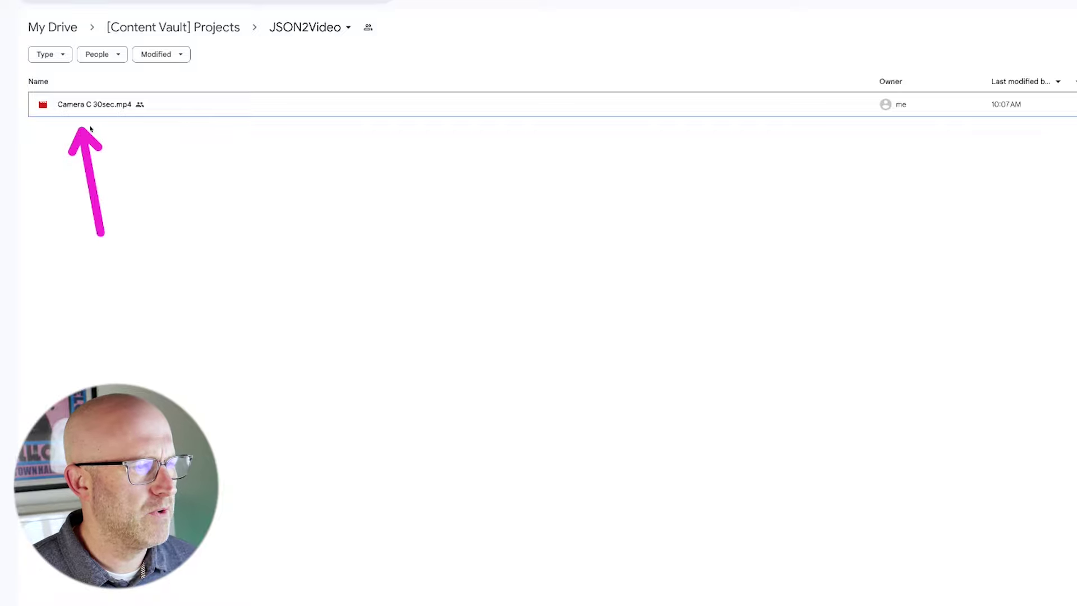
Preview Camera C 30sec.mp4, pause playback, and close the preview.
double_click(100, 107)
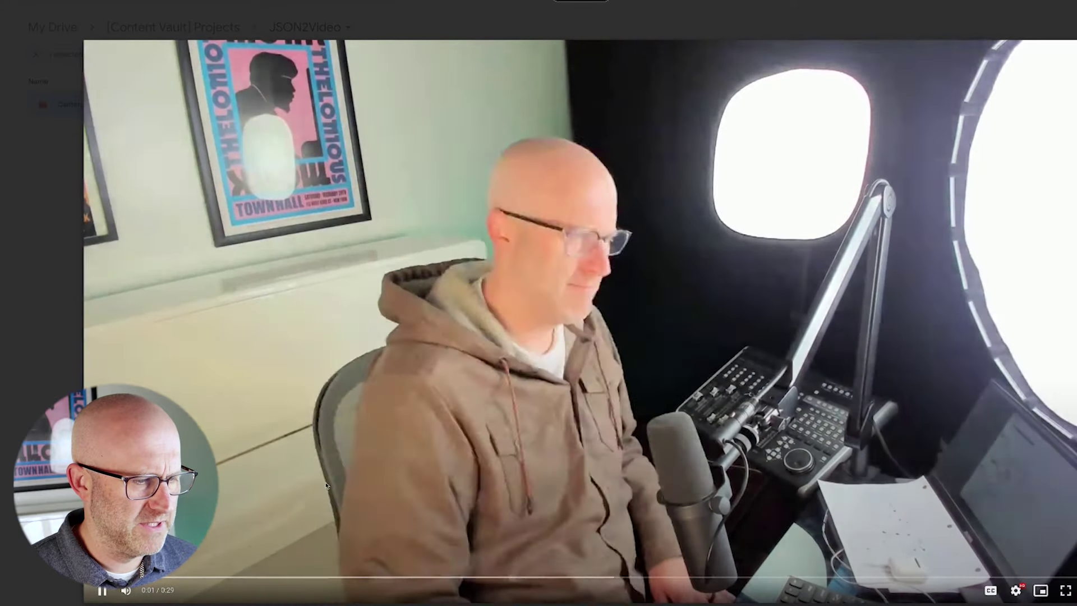
key("space")
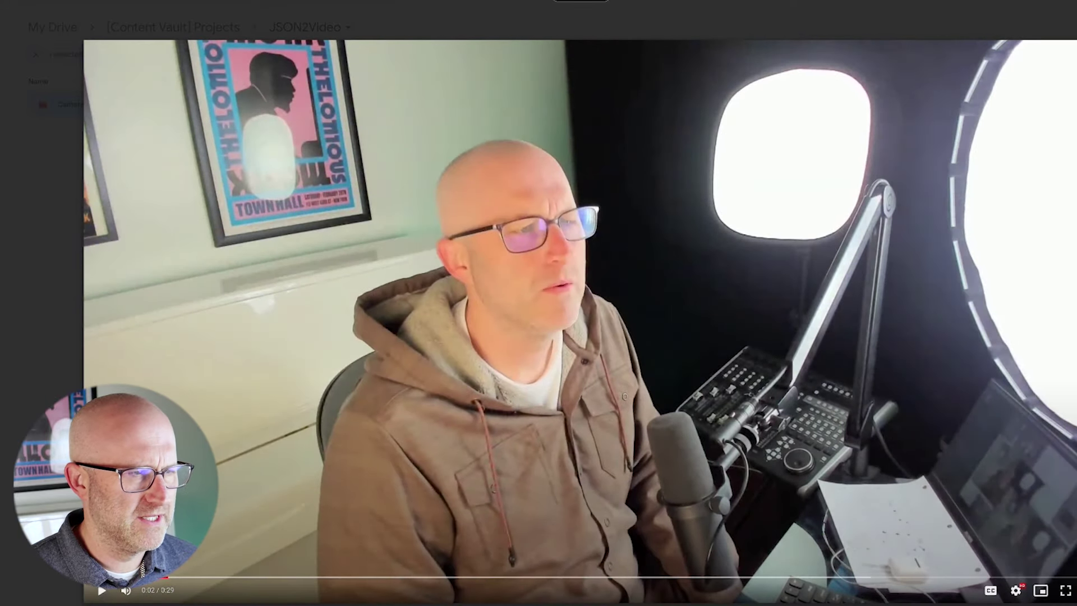
key("Escape")
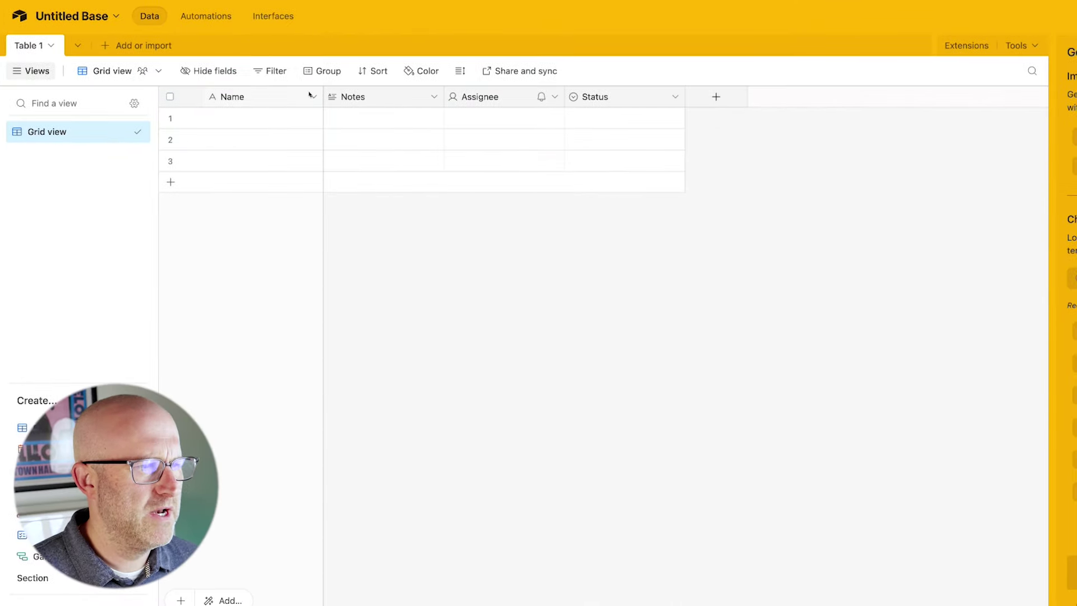
Rename Name to Project Name and turn Notes into a single line text field Doc ID.
left_click(313, 97)
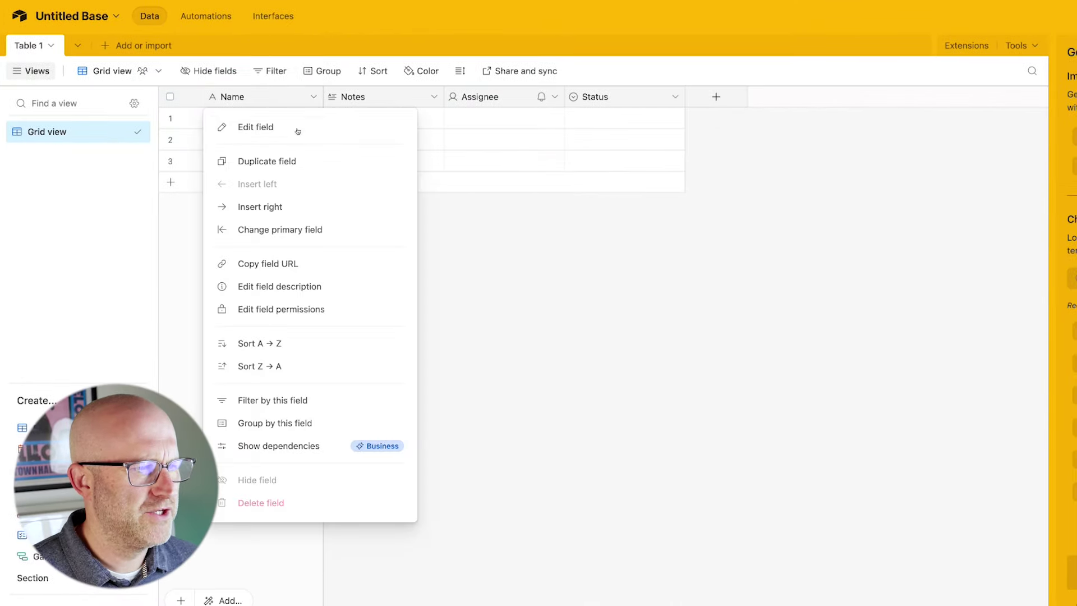
left_click(296, 128)
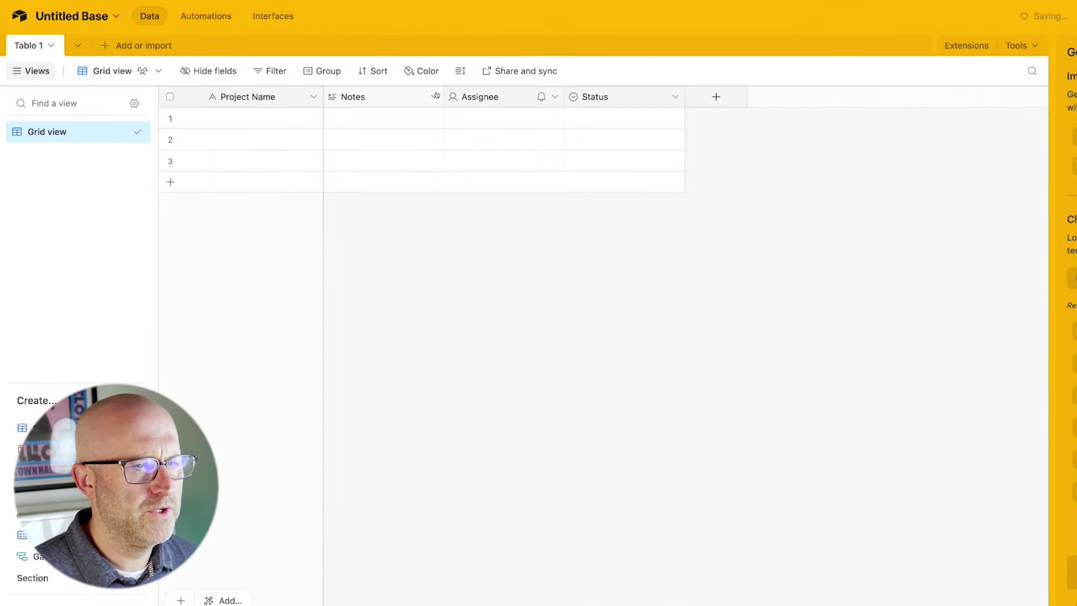
left_click(434, 96)
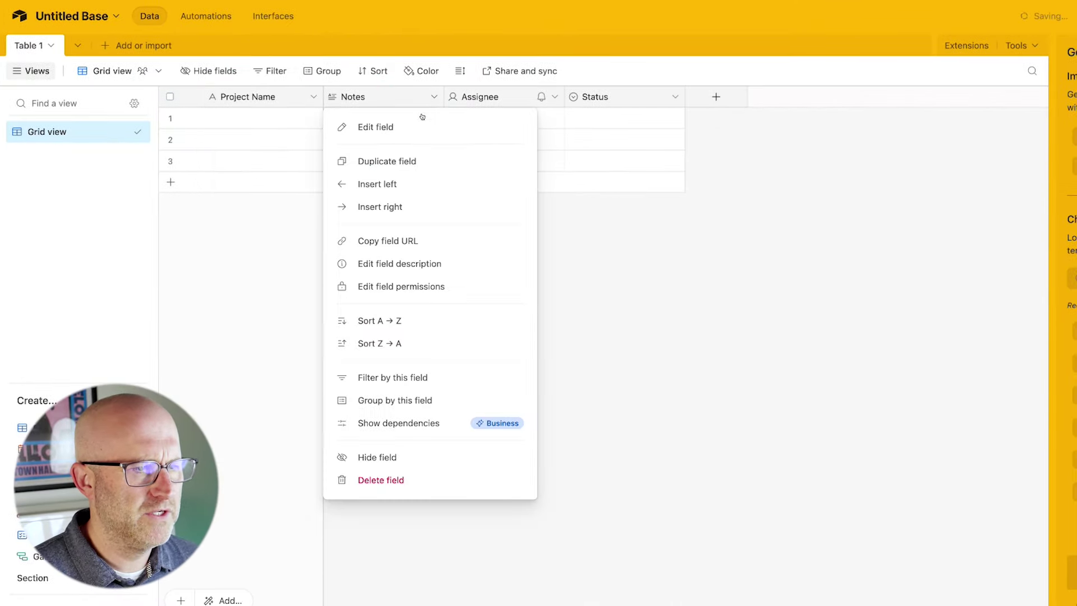
left_click(399, 124)
left_click(429, 171)
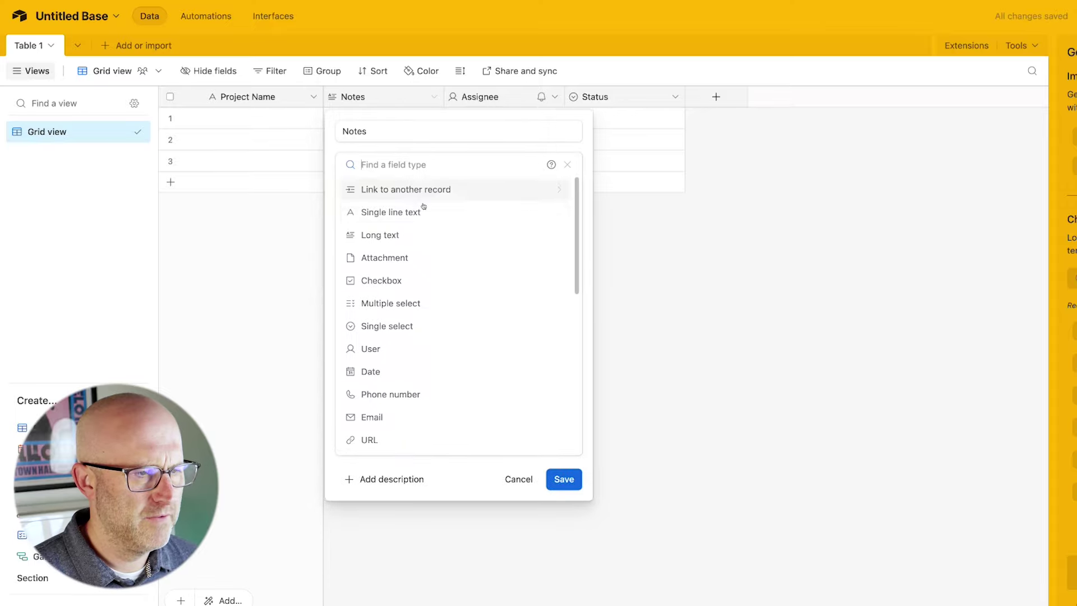
left_click(408, 212)
left_click_drag(380, 128, 336, 132)
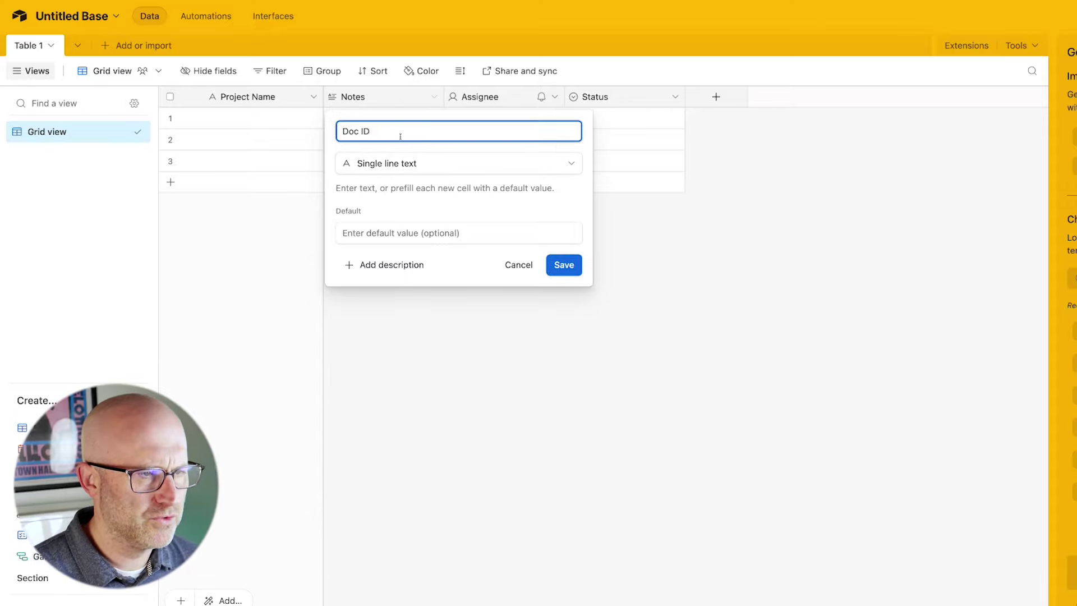
key("Return")
Rename Assignee to Voice Text, set row height to Tall, and delete the Status field.
left_click(555, 97)
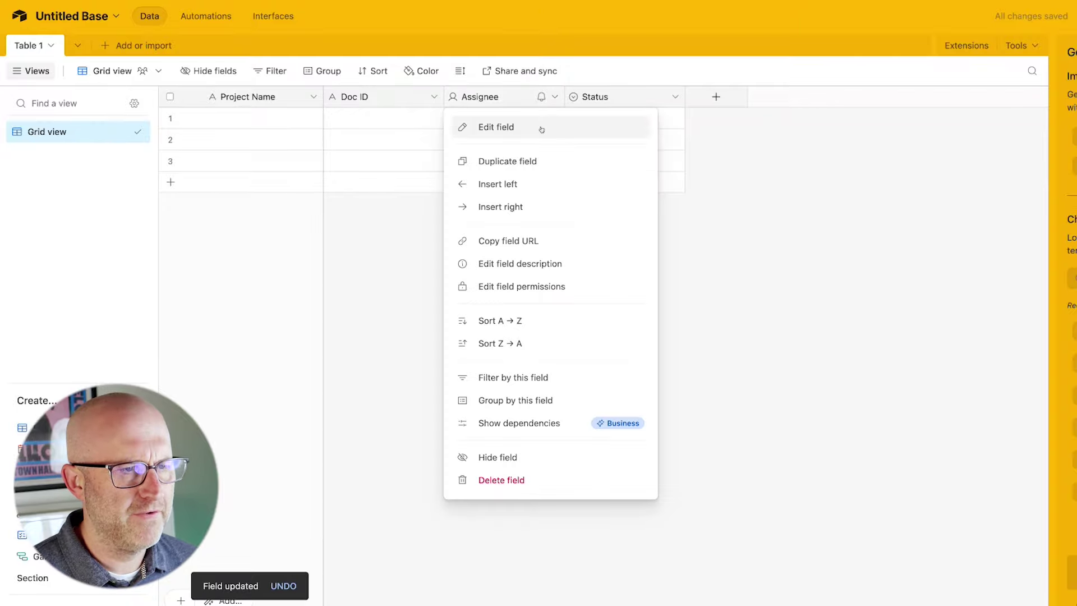
left_click(541, 129)
left_click(510, 133)
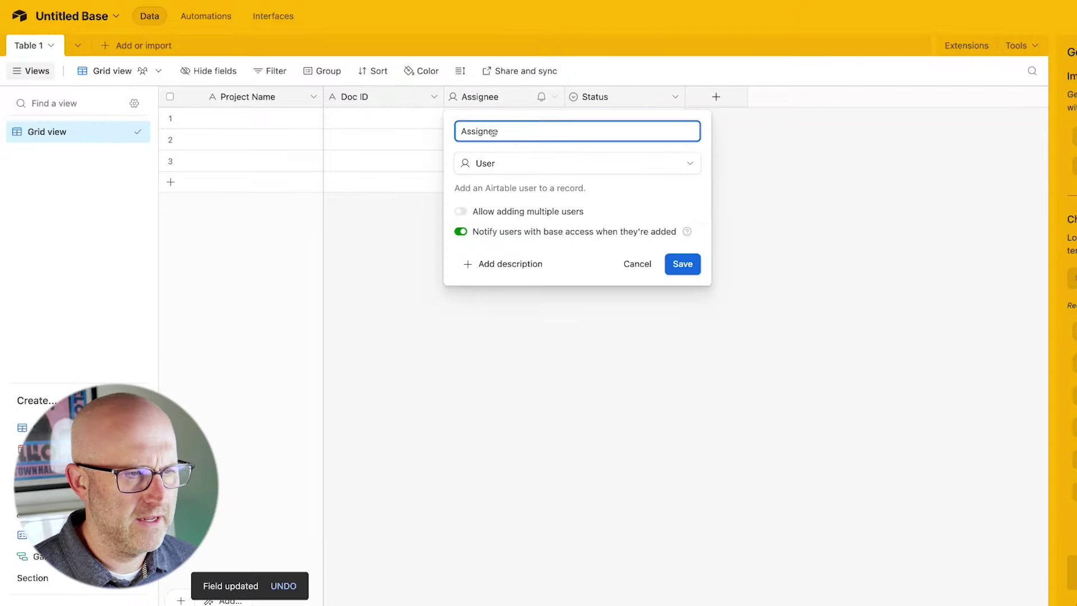
key("Return")
left_click(460, 70)
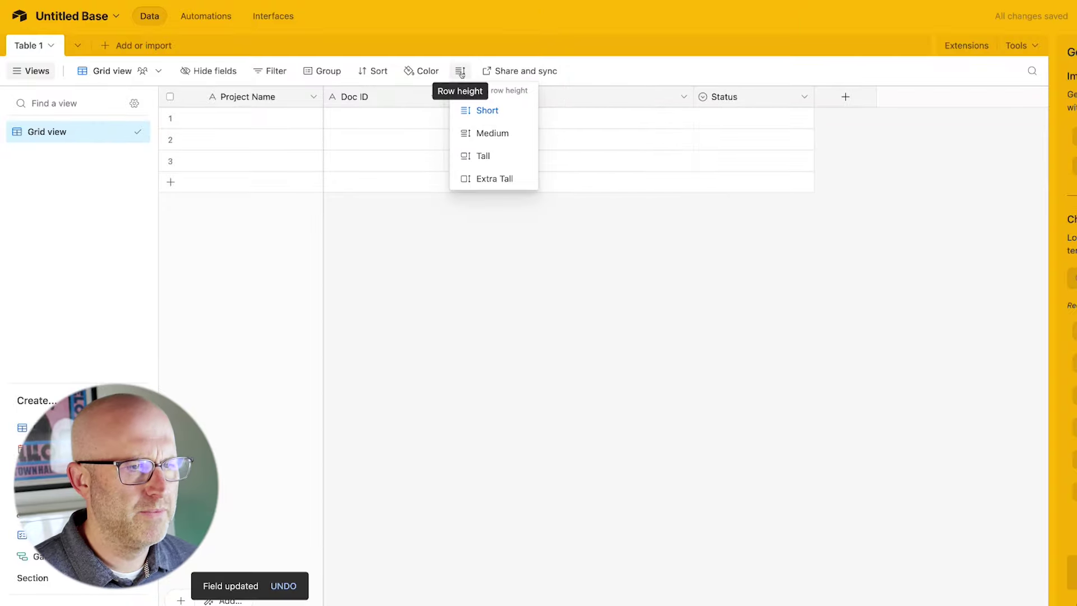
left_click(484, 155)
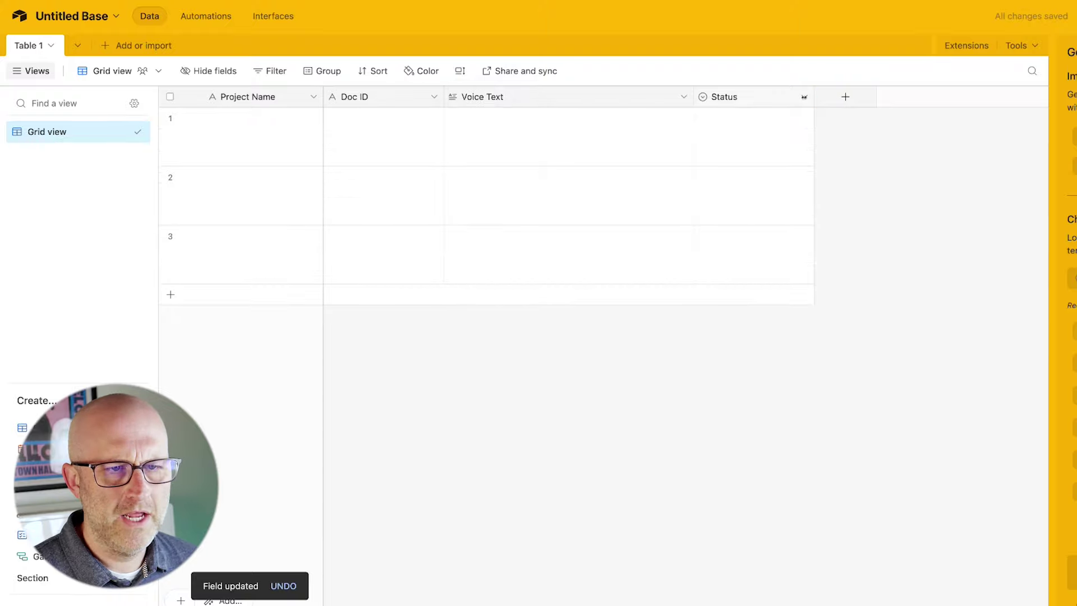
left_click(805, 96)
left_click(754, 479)
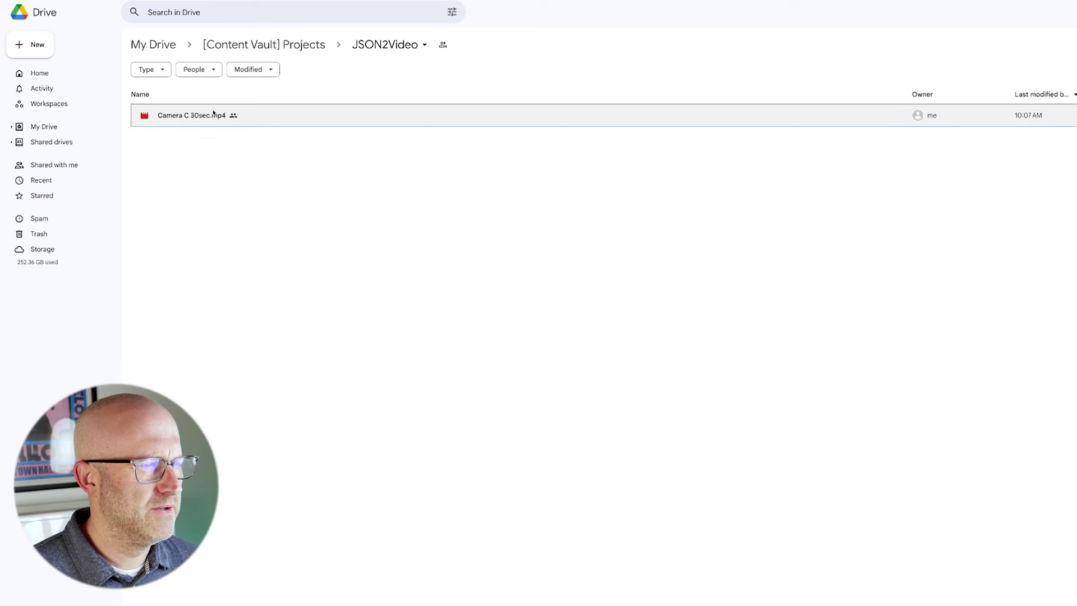
Share Camera C 30sec.mp4 with anyone with the link and copy the link.
right_click(212, 115)
mouse_move(323, 200)
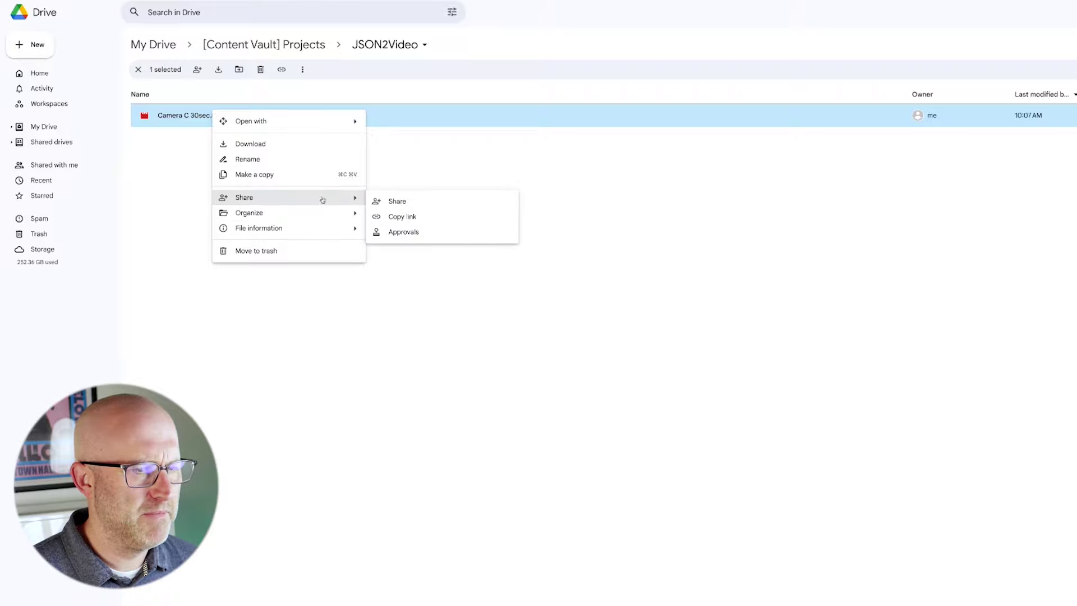
left_click(422, 201)
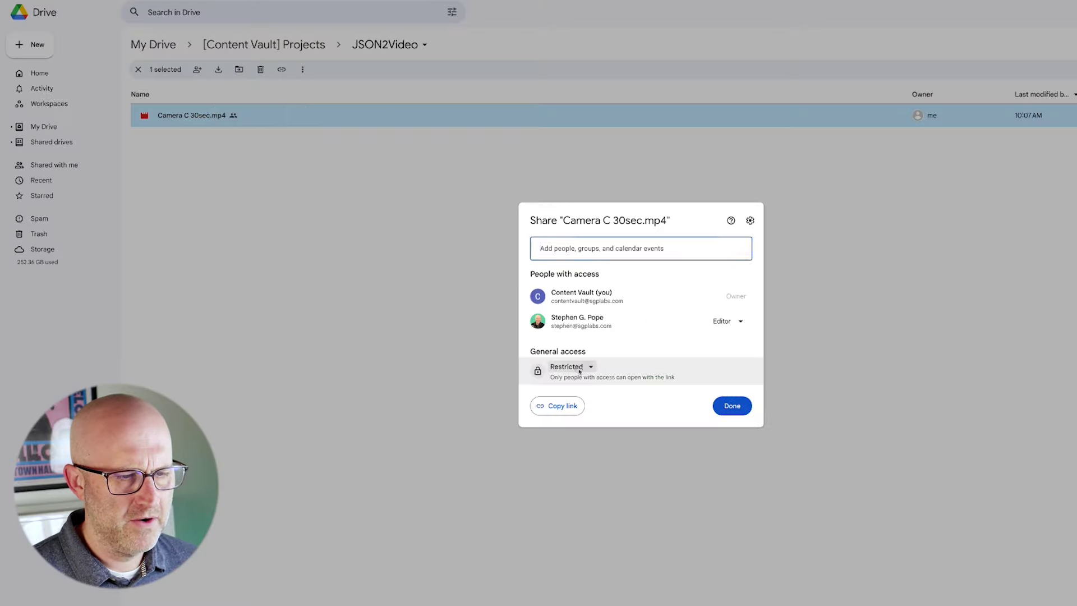
left_click(581, 367)
left_click(615, 453)
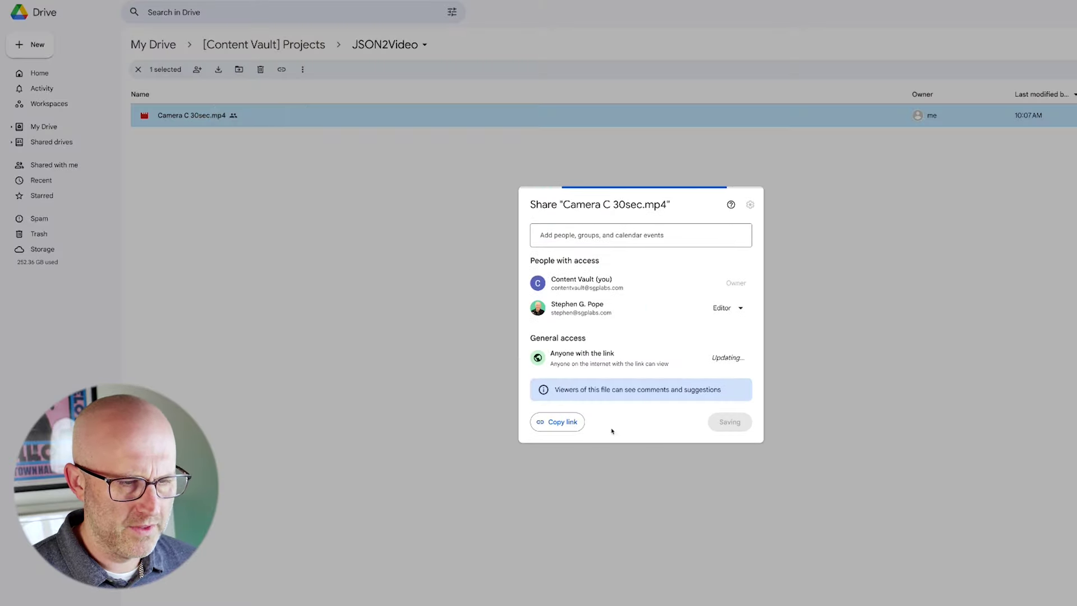
left_click(556, 422)
Paste the share link into a new tab and select the Drive file ID.
key("ctrl+t")
key("ctrl+v")
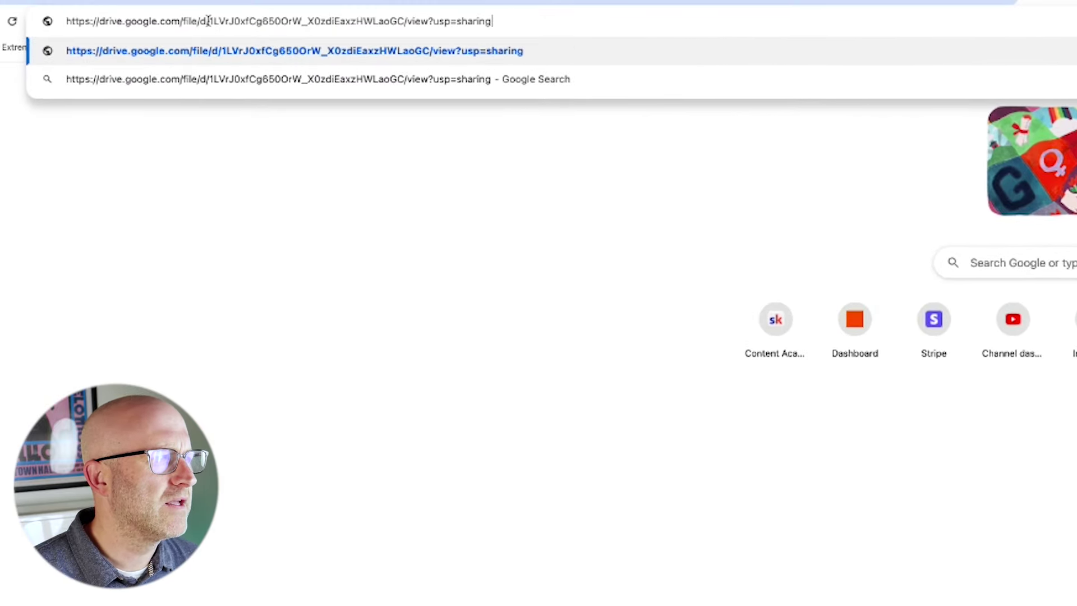
left_click_drag(235, 22, 398, 20)
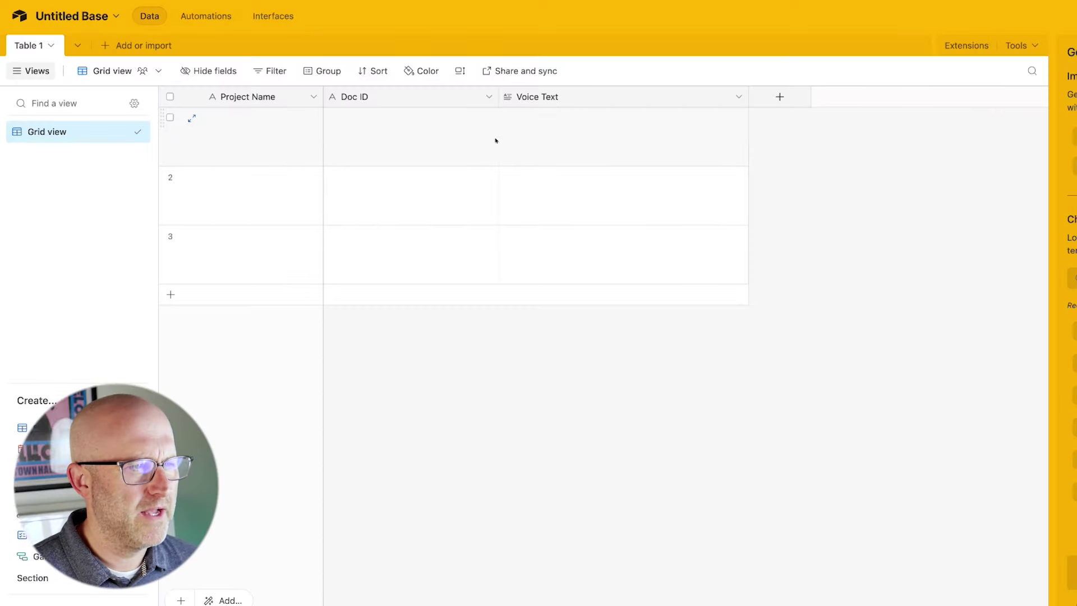
Fill row 1 with the Drive file ID and narration text, then delete the empty second record.
left_click(361, 142)
left_click(358, 141)
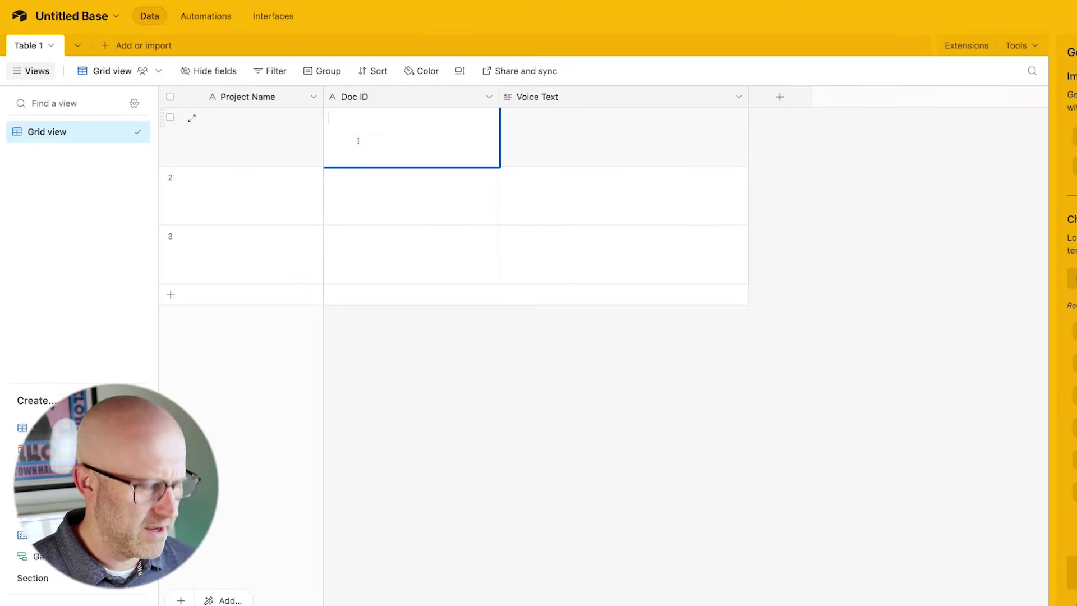
key("ctrl+v")
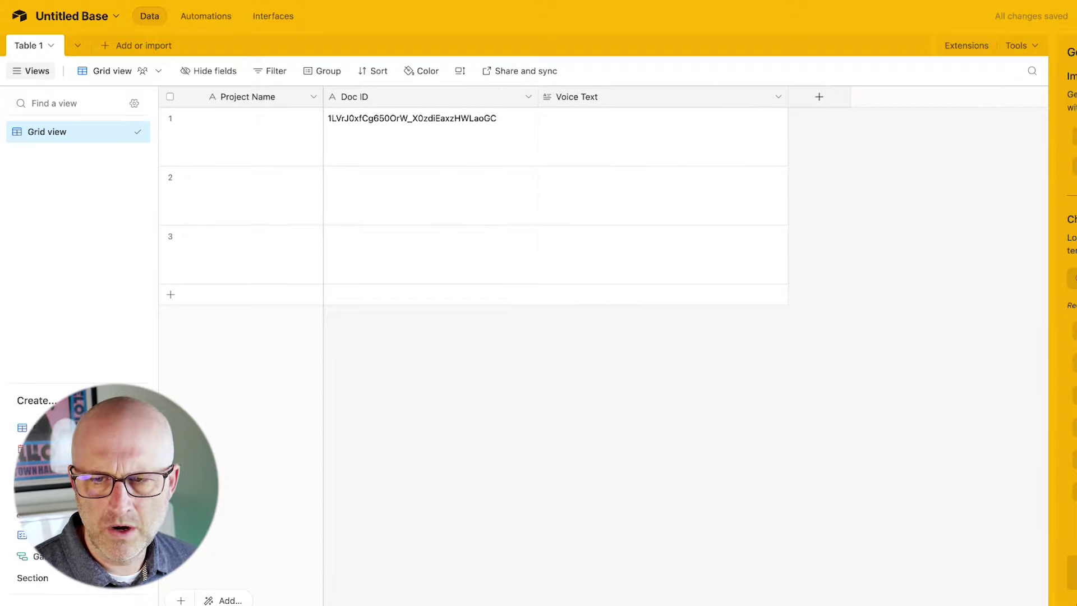
left_click(574, 132)
key("ctrl+v")
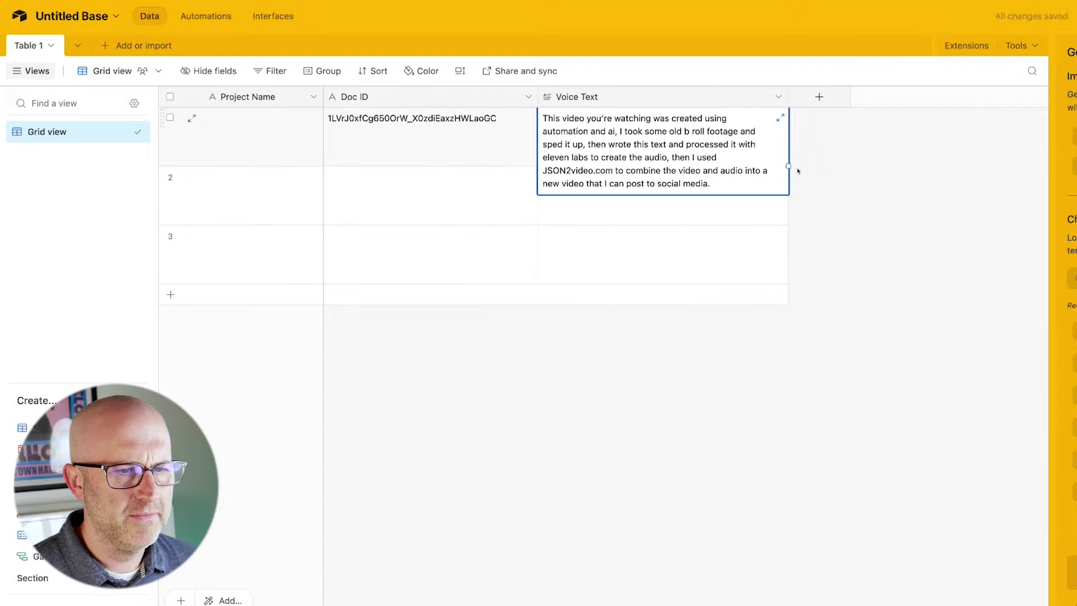
left_click(797, 170)
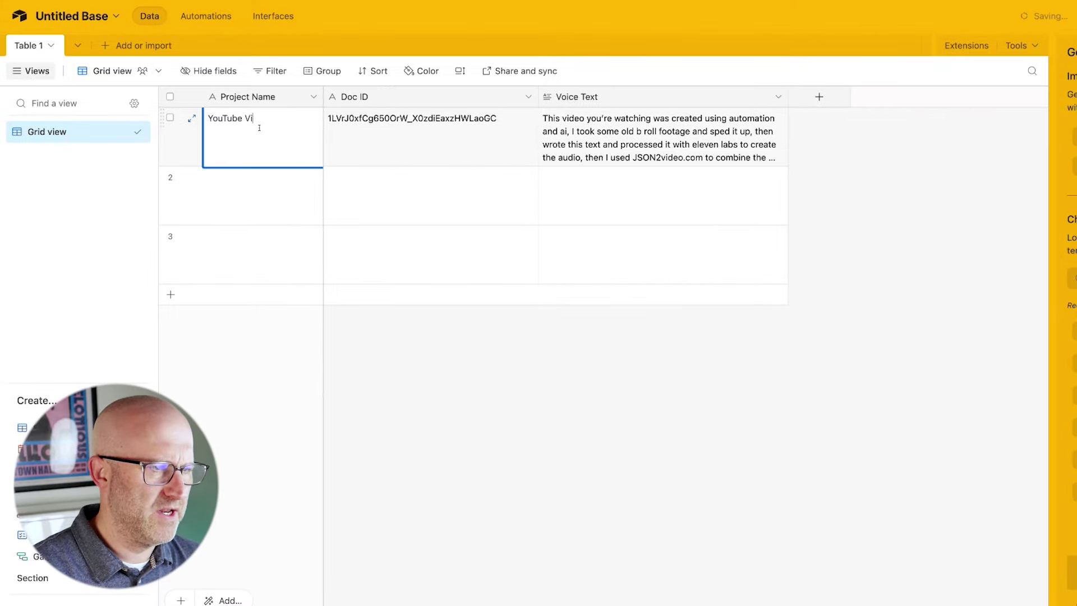
right_click(387, 193)
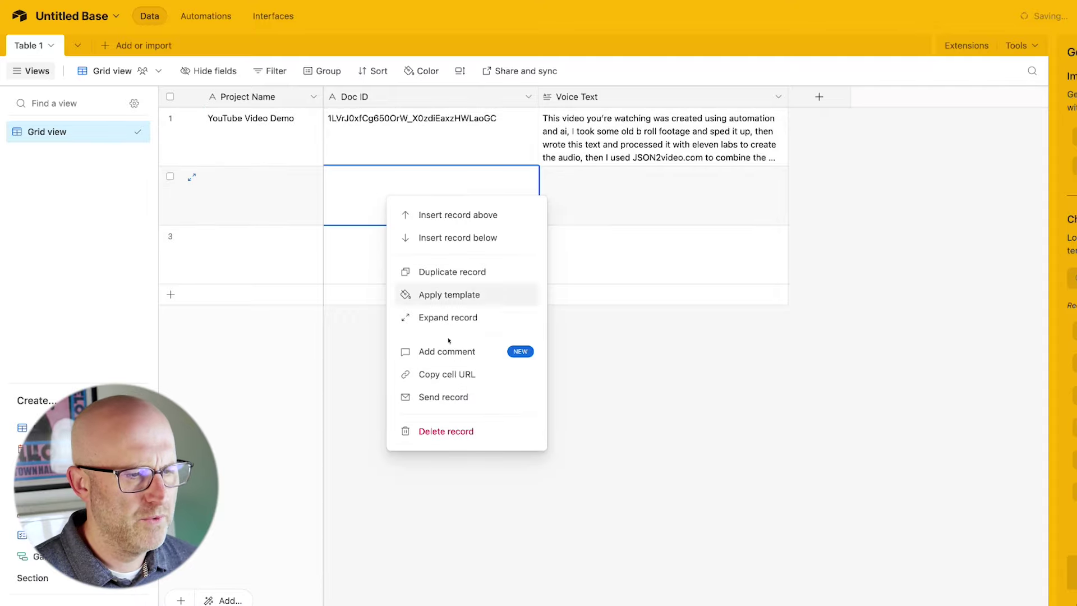
left_click(449, 431)
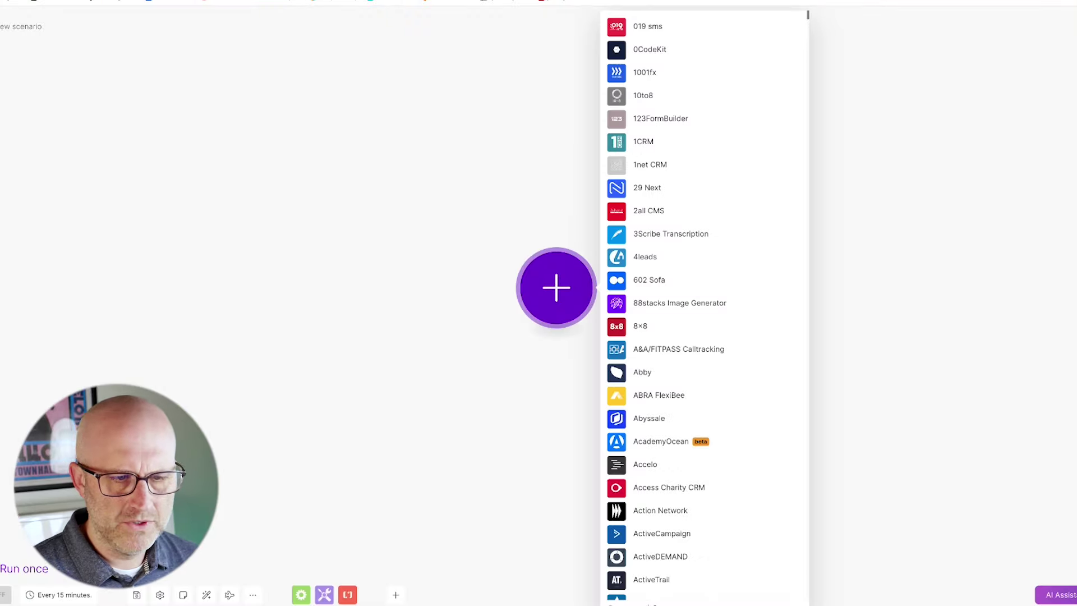
Add an Airtable Watch Records trigger with an OAuth connection named JSON2Video; rename the base JSON2Video Example.
type("airtable")
left_click(661, 275)
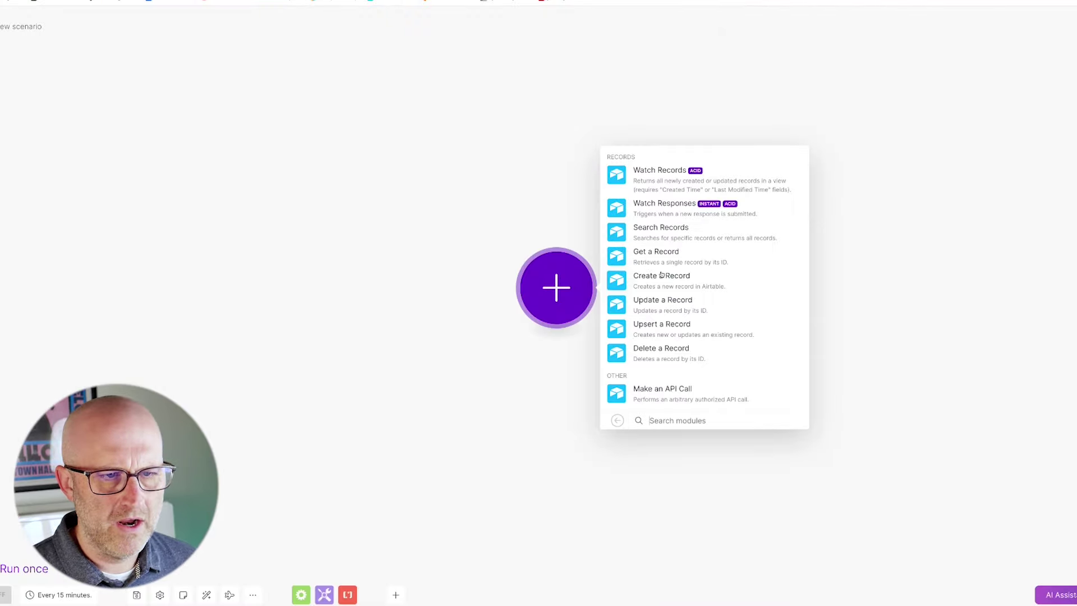
left_click(664, 175)
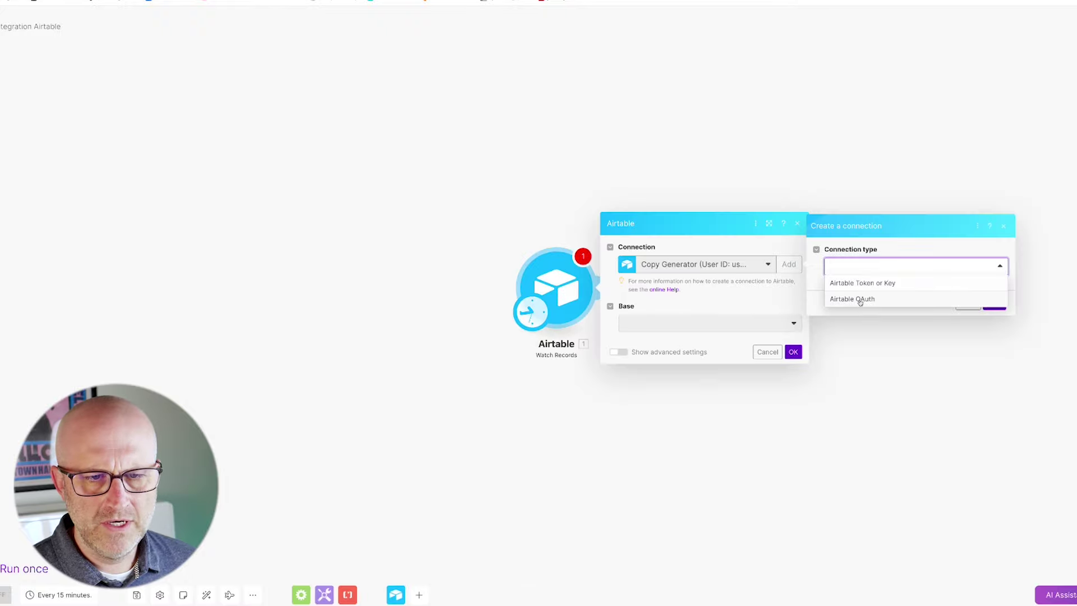
left_click(857, 300)
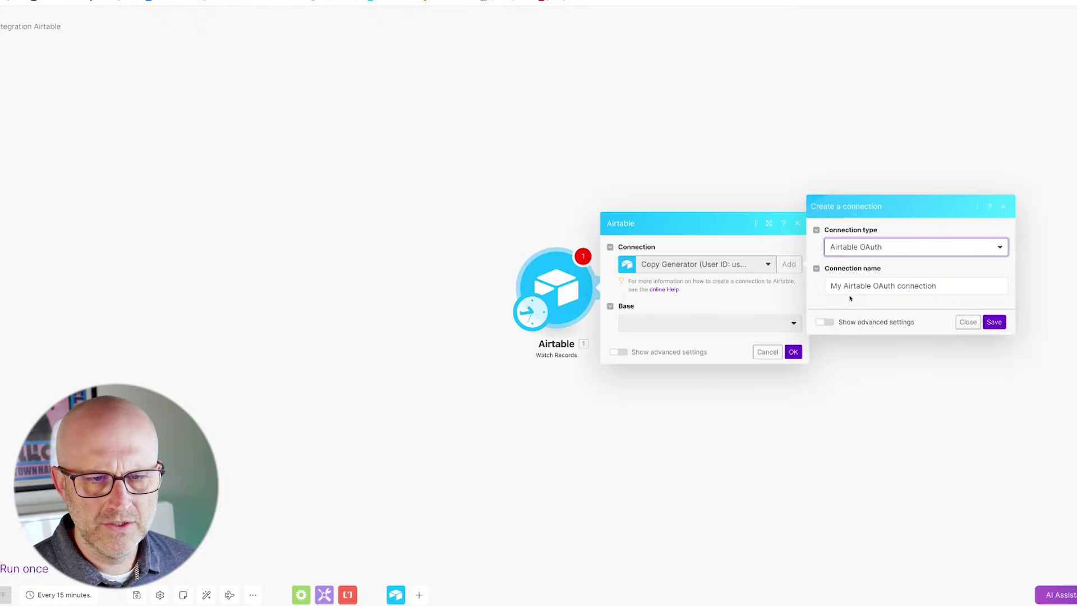
left_click_drag(932, 288, 850, 286)
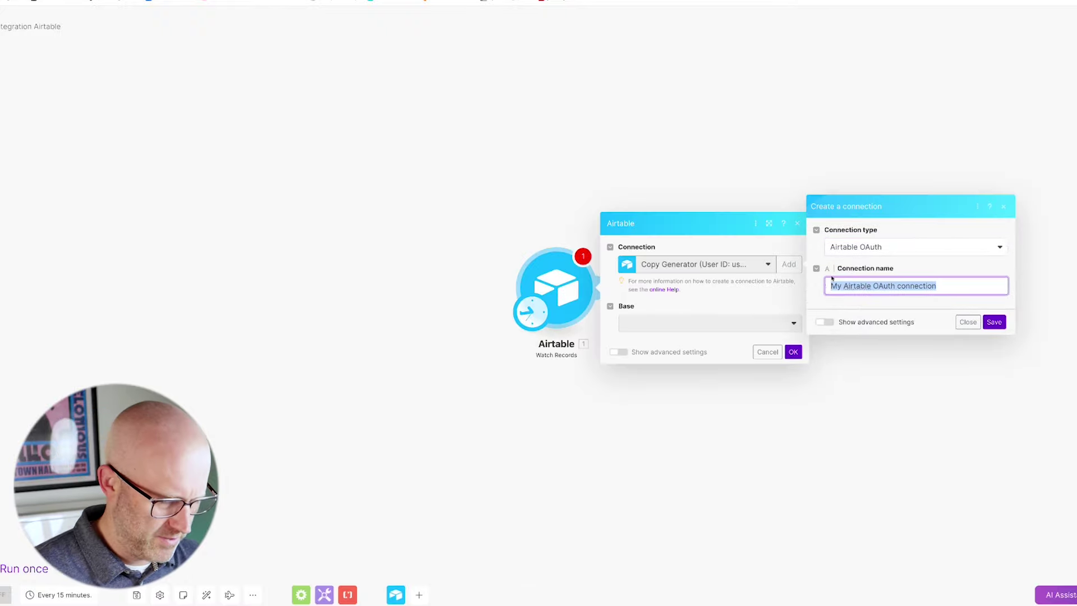
type("JS")
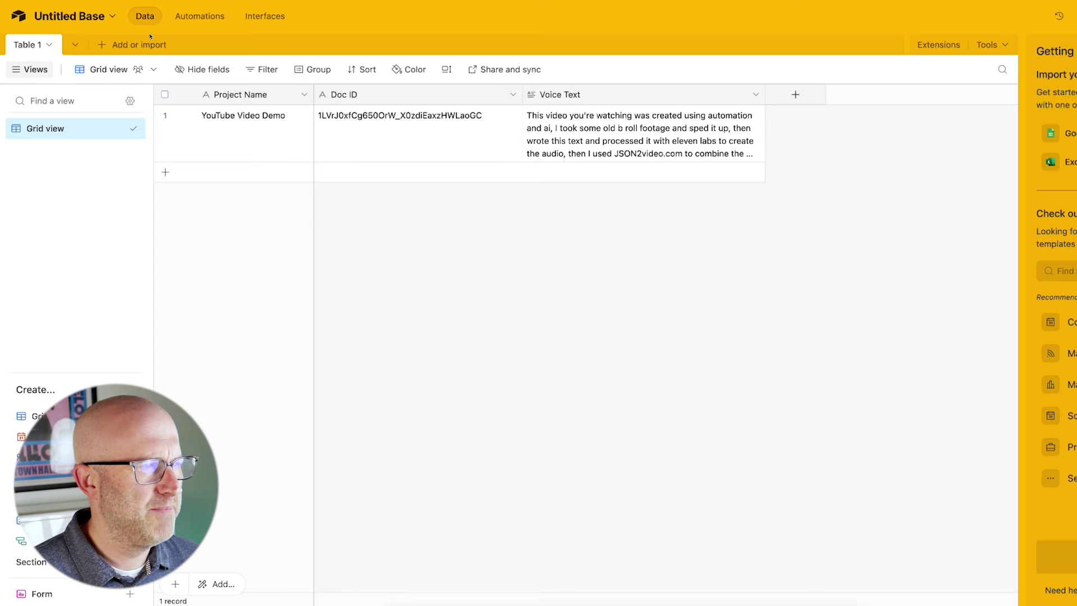
left_click(77, 18)
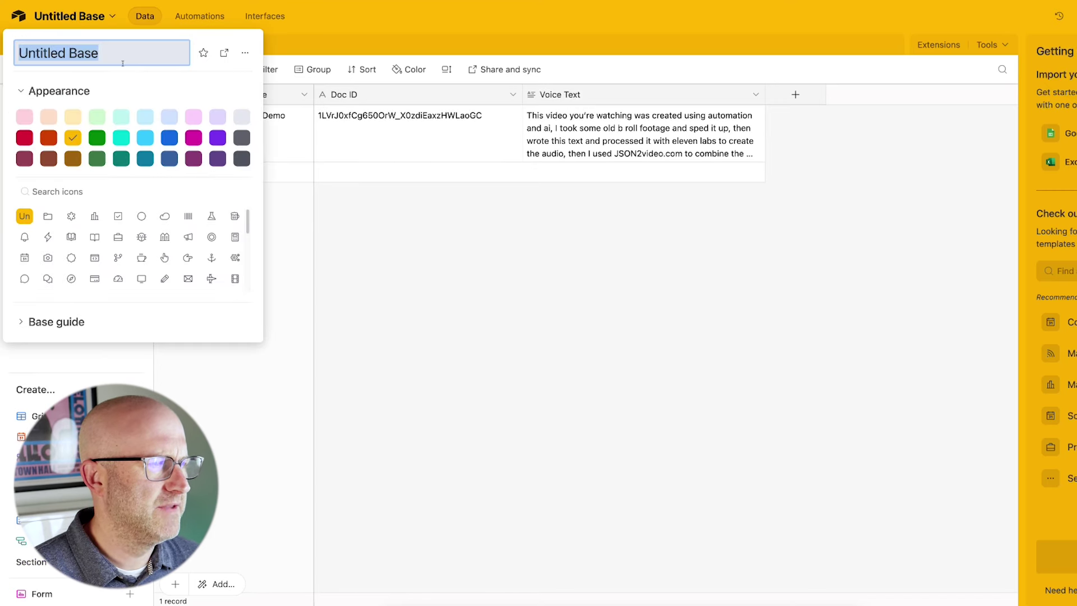
type("JS")
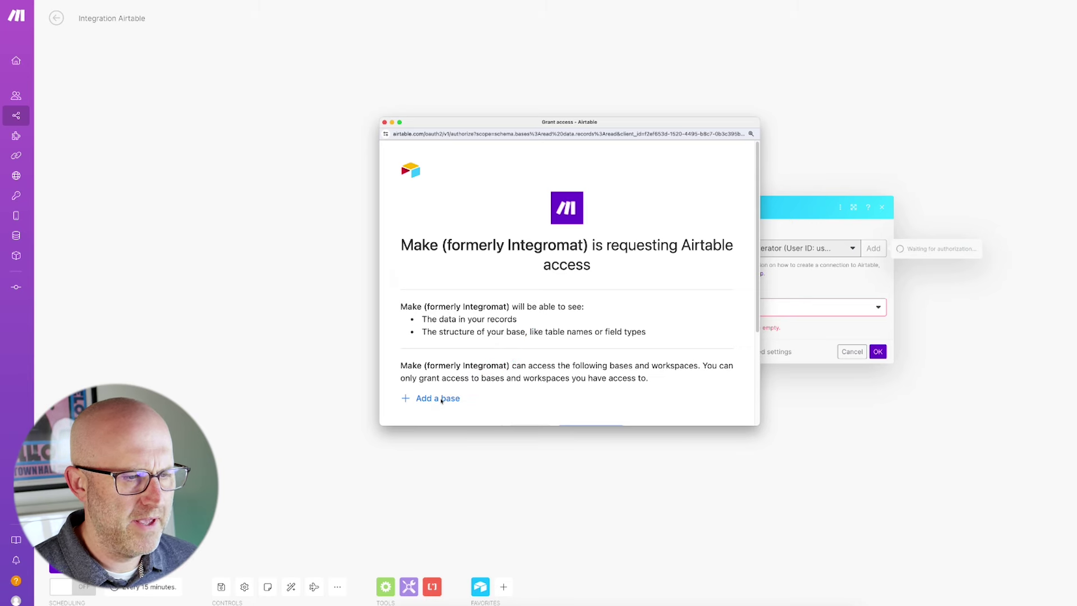
Grant the connection access to the JSON2Video Example base.
left_click(442, 397)
type("JSON")
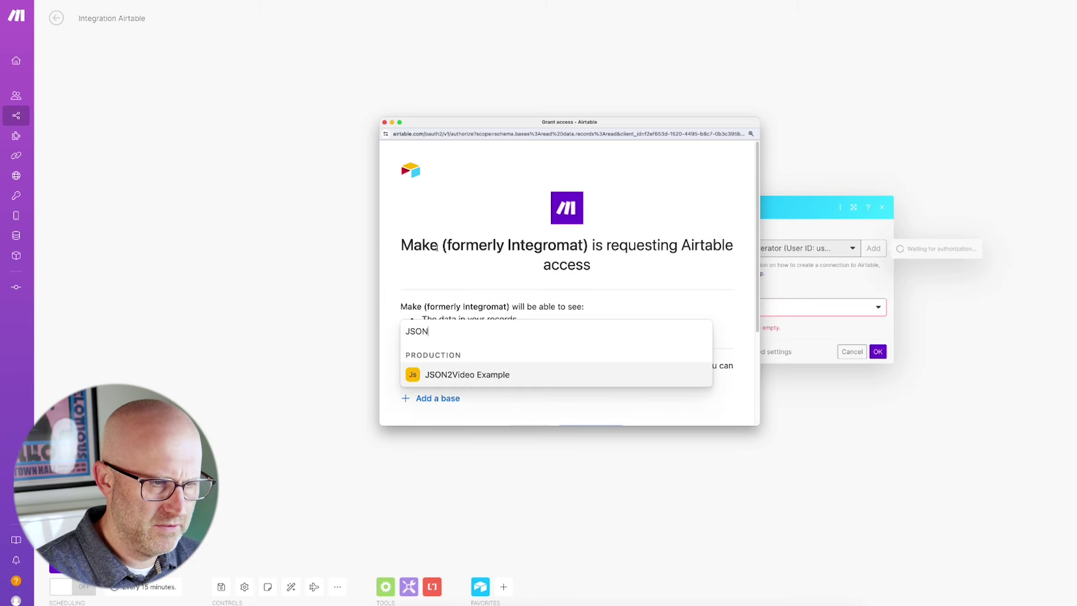
left_click(466, 374)
left_click(590, 299)
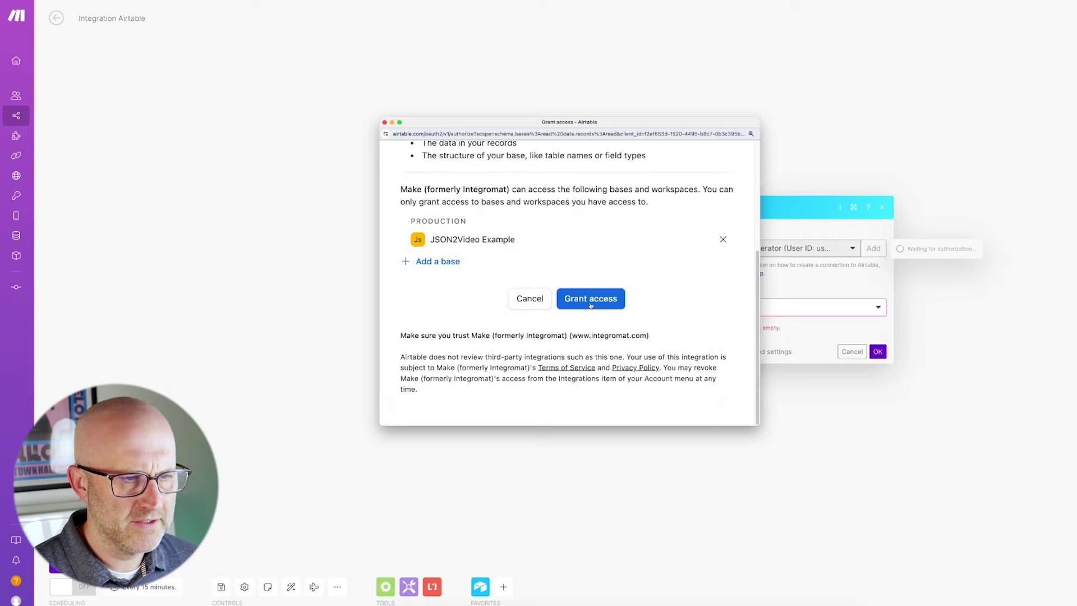
Set the trigger to watch Table 1 of the JSON2Video Example base.
left_click(779, 318)
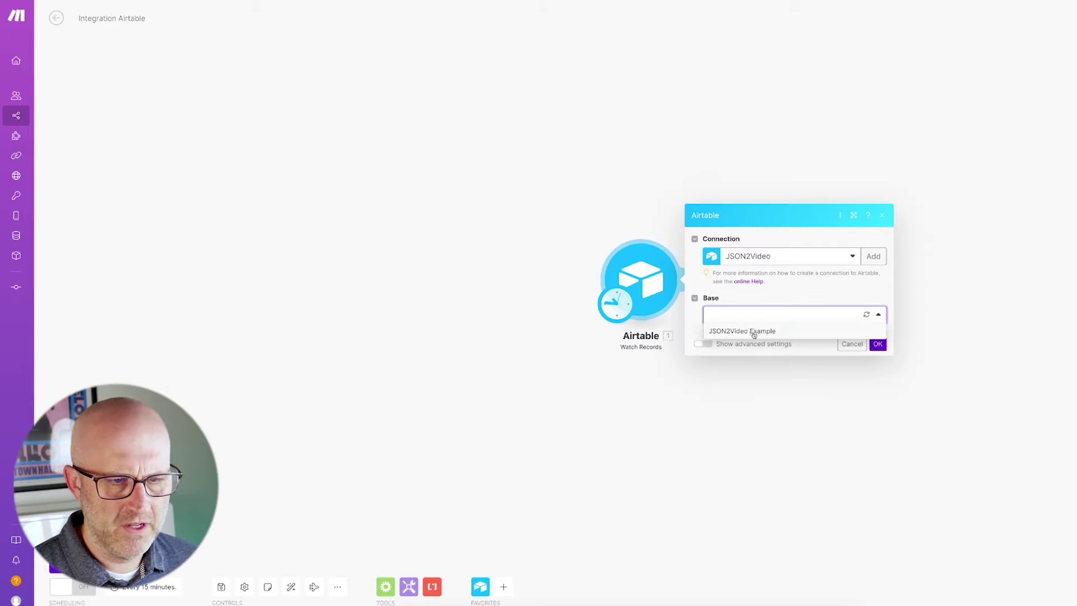
left_click(751, 332)
left_click(747, 332)
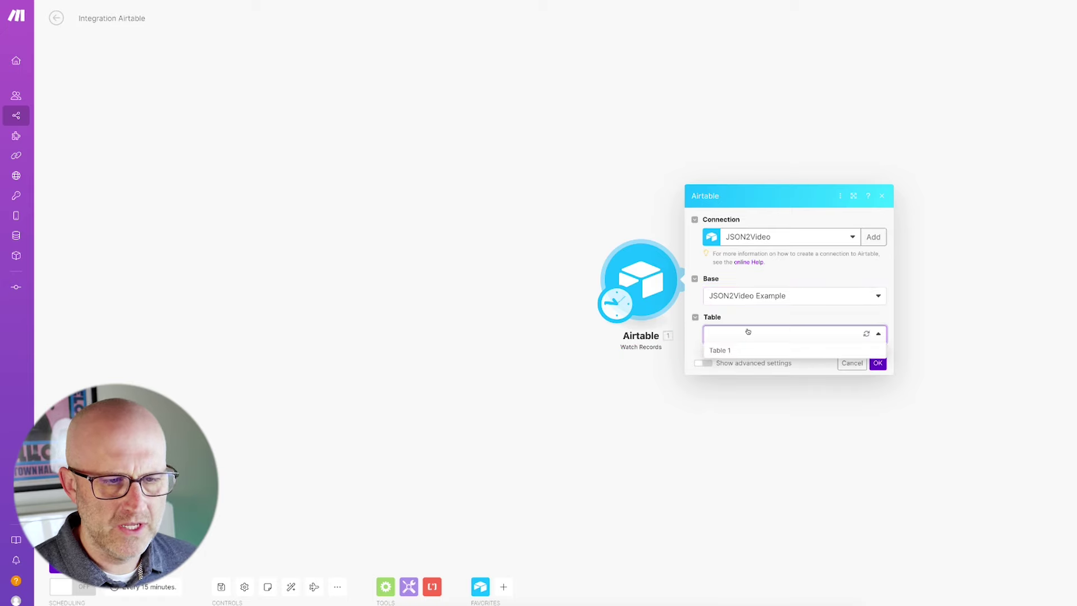
left_click(721, 351)
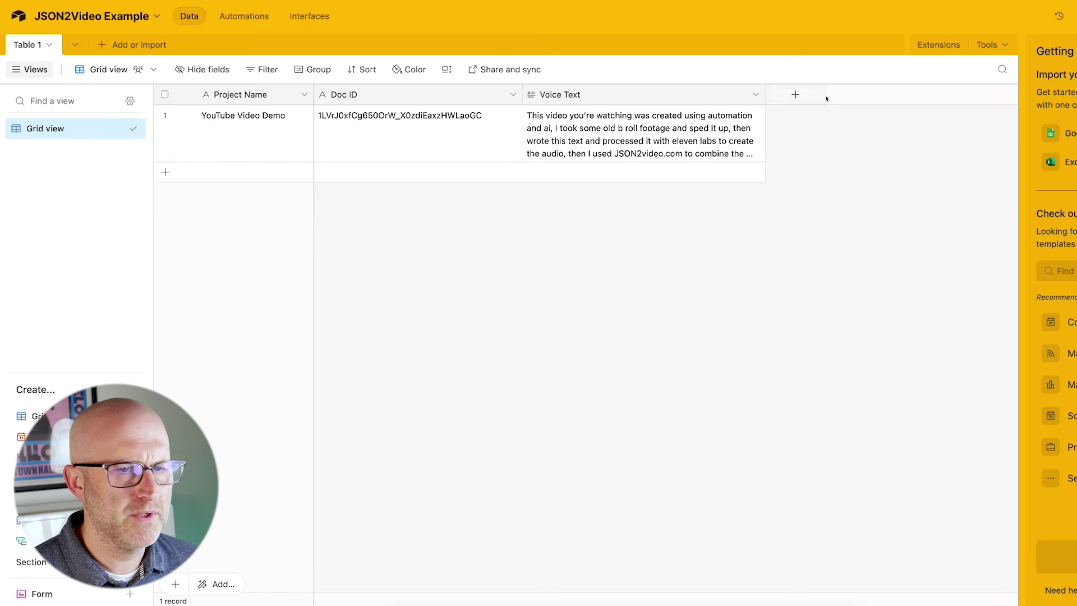
Add a Created time field called Created to the end of Table 1.
left_click(792, 95)
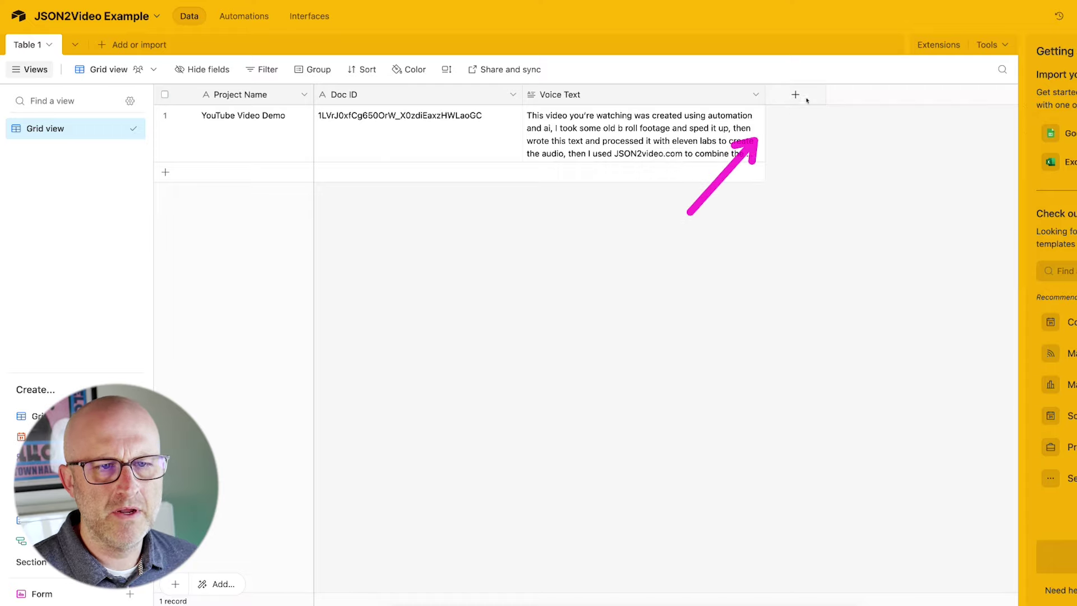
left_click(804, 99)
scroll(866, 373, "down", 5)
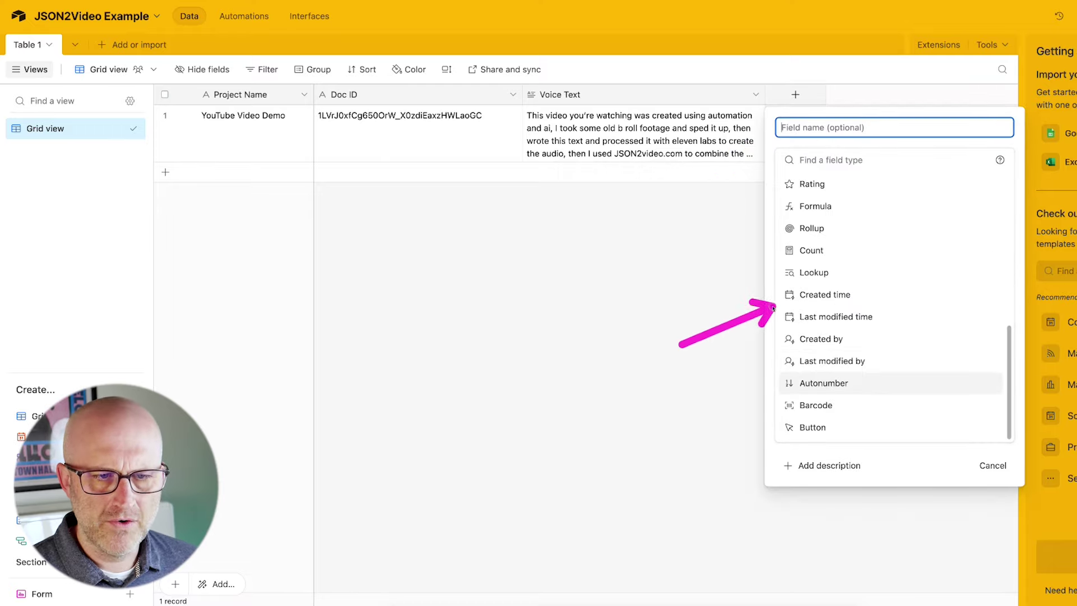
left_click(820, 296)
left_click(976, 374)
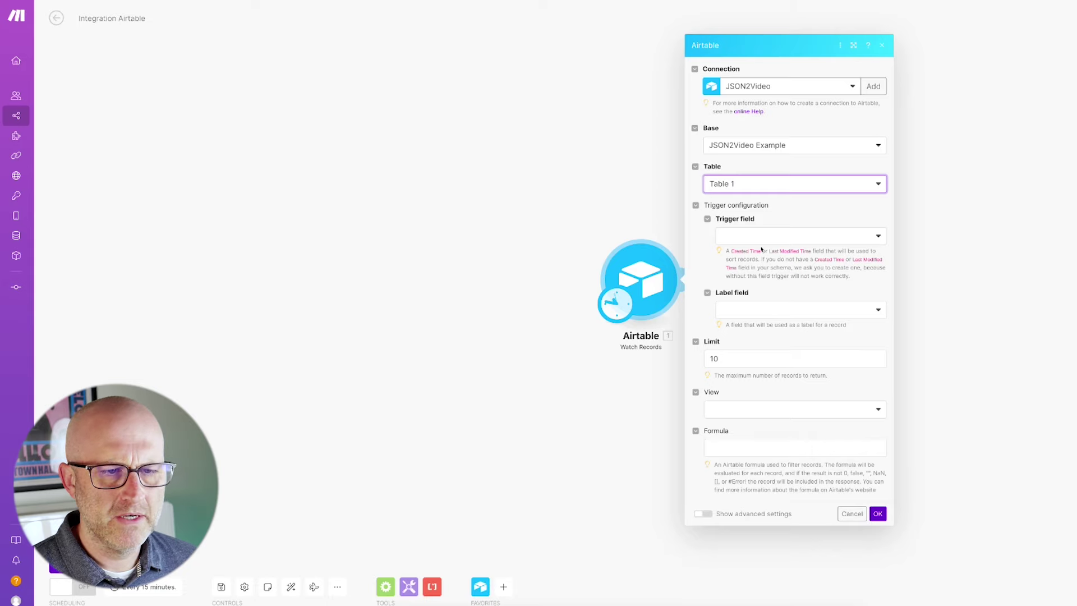
left_click(746, 237)
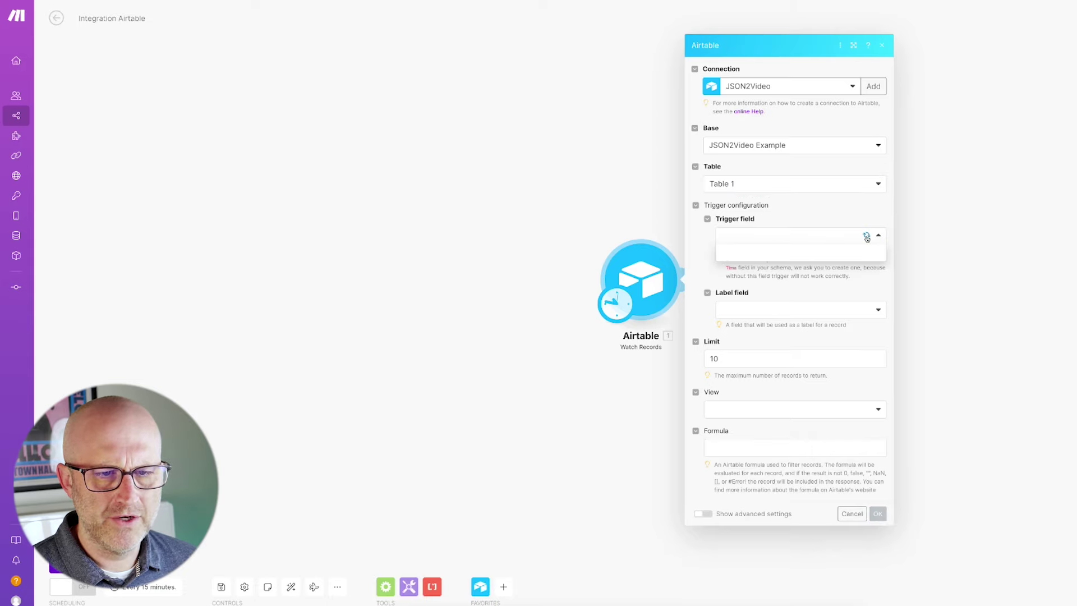
Set Created as the trigger field and Project Name as the label field, then confirm.
left_click(735, 252)
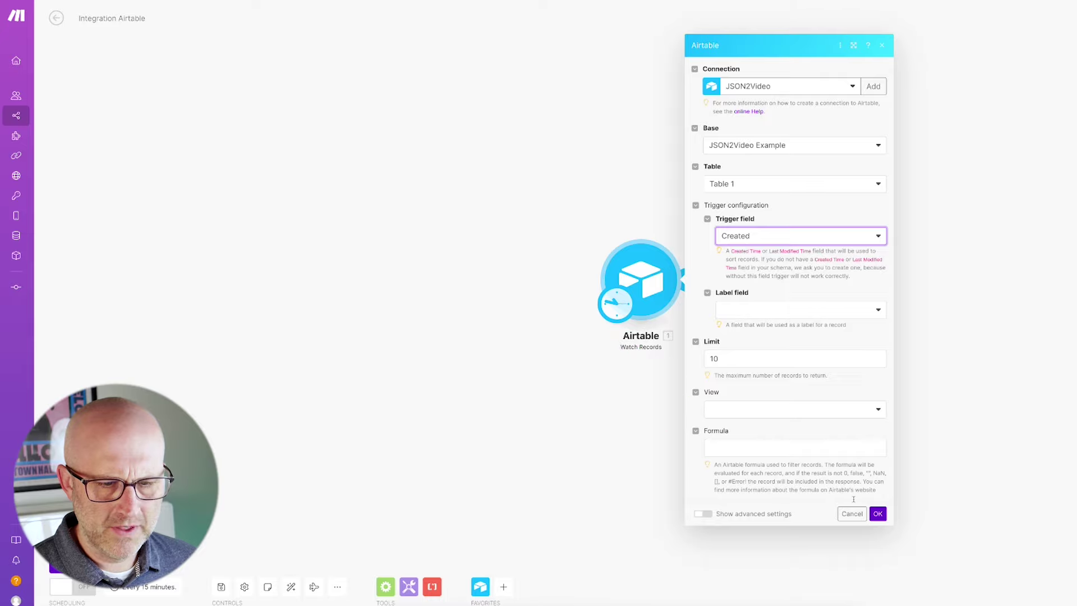
left_click(878, 514)
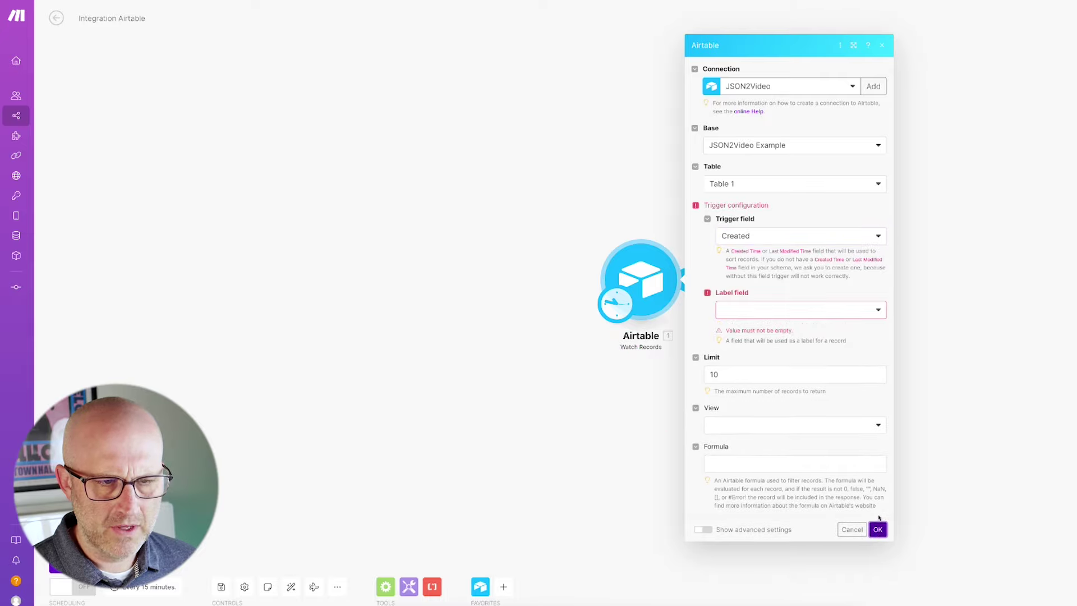
left_click(755, 308)
left_click(753, 327)
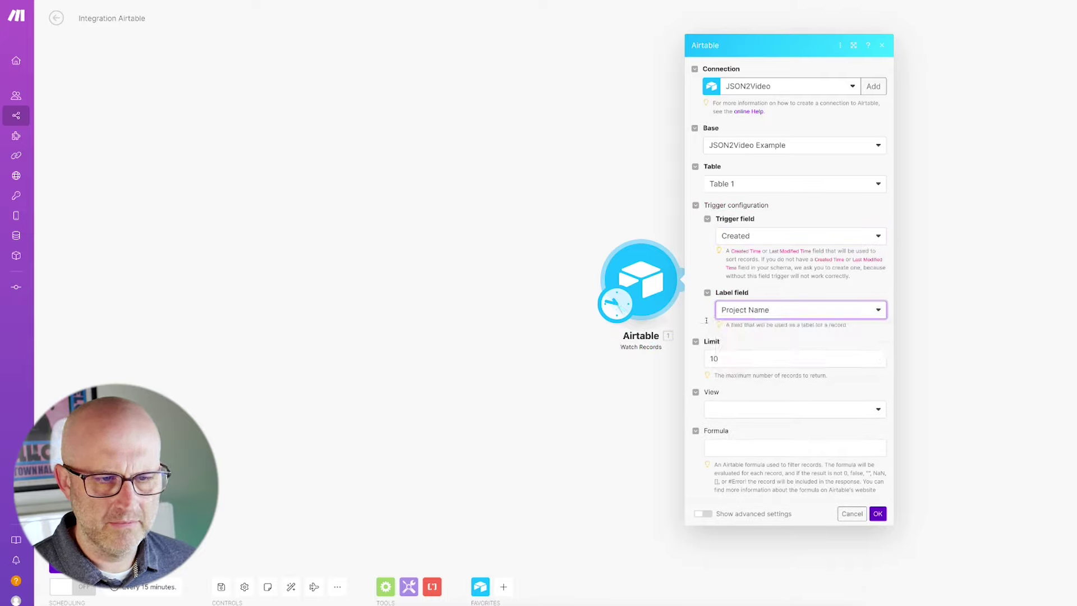
left_click(878, 514)
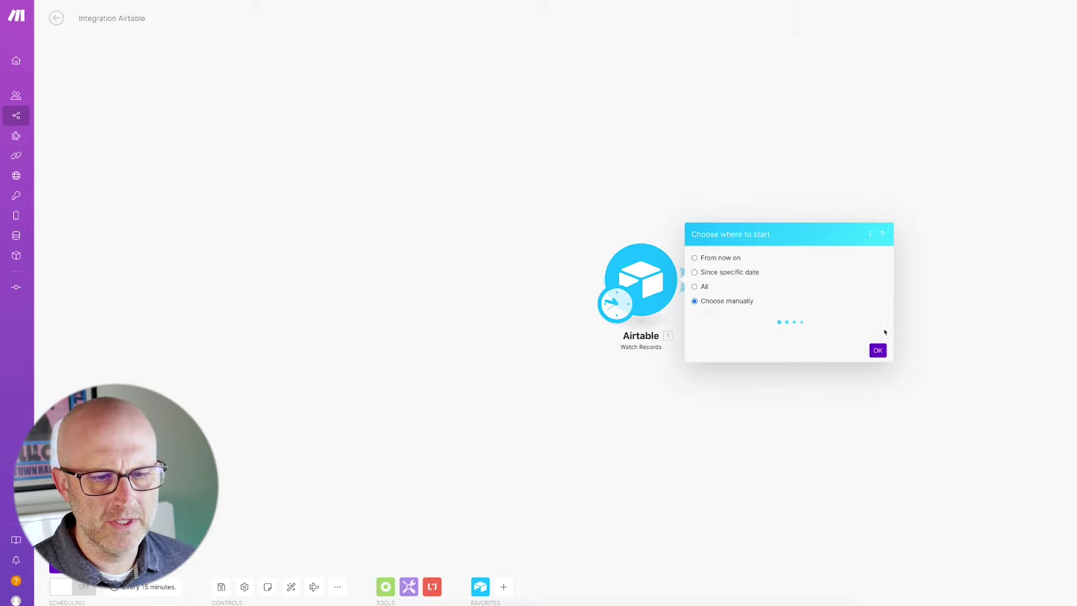
Accept the starting point, inspect the returned YouTube Video Demo bundle, and shift the module left.
left_click(763, 316)
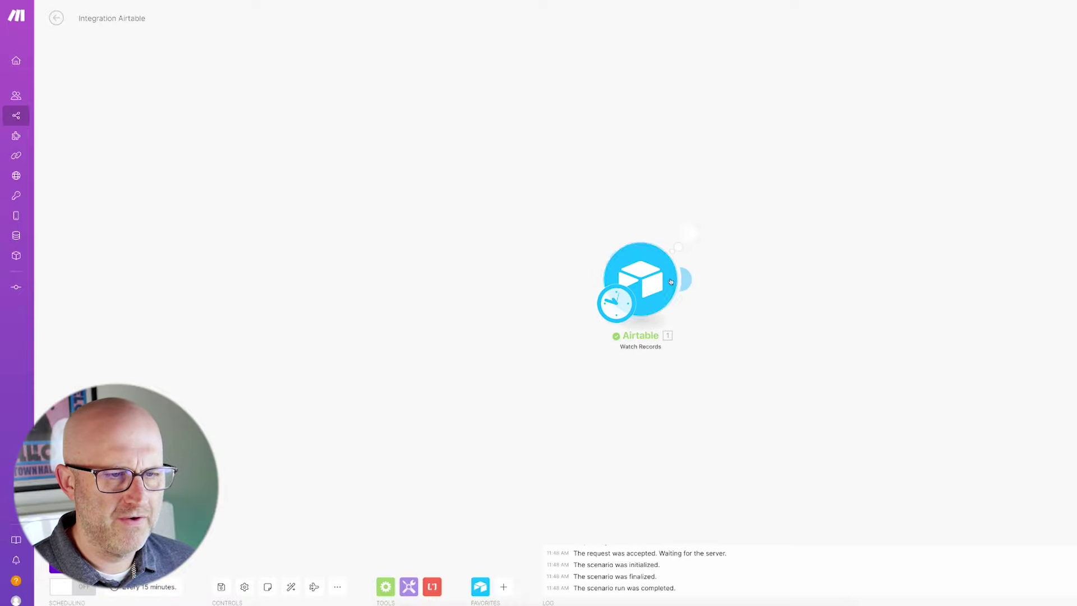
left_click(690, 234)
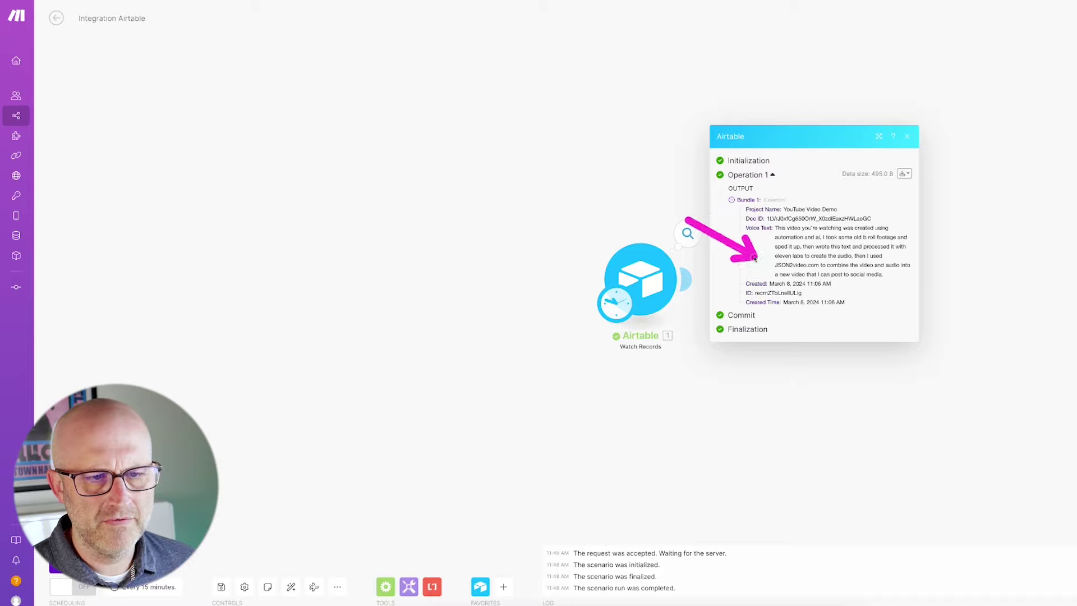
left_click_drag(682, 283, 565, 272)
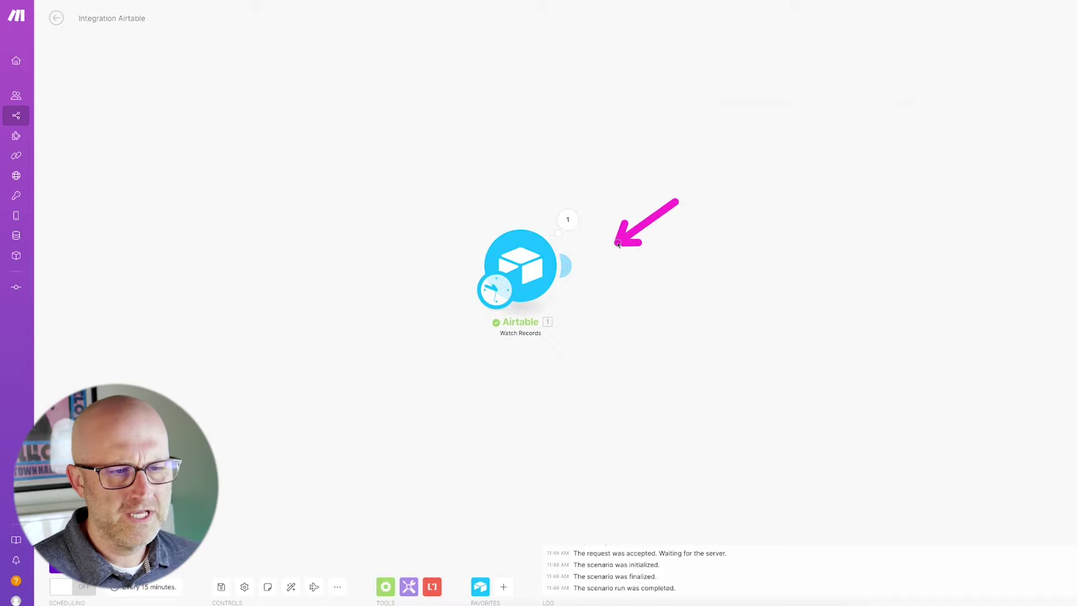
Connect a second module, ElevenLabs' Create a Speech Synthesis action, to the trigger's output.
left_click(565, 270)
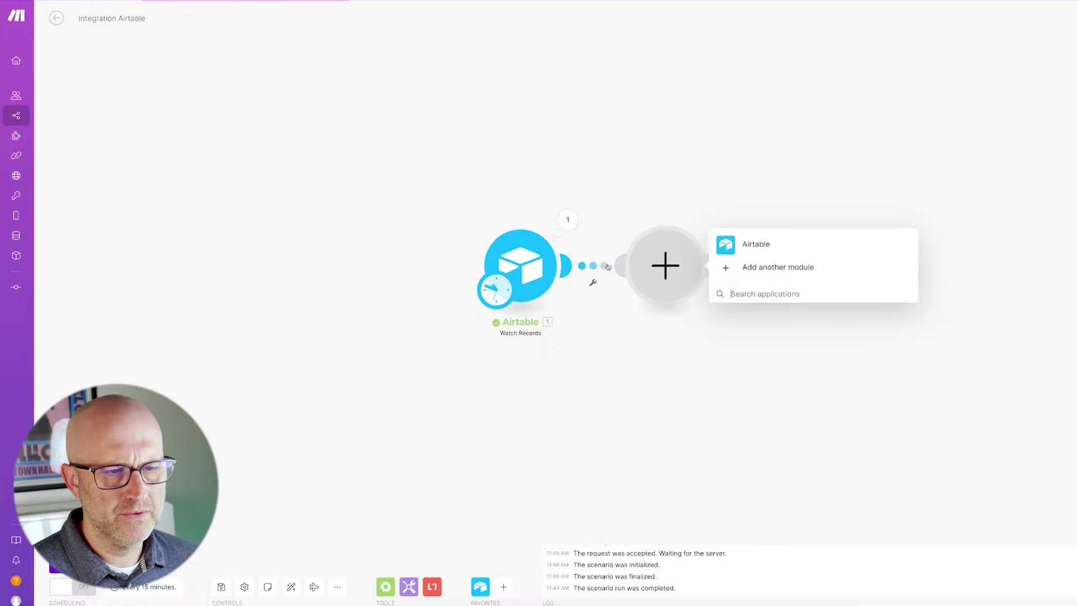
left_click(765, 270)
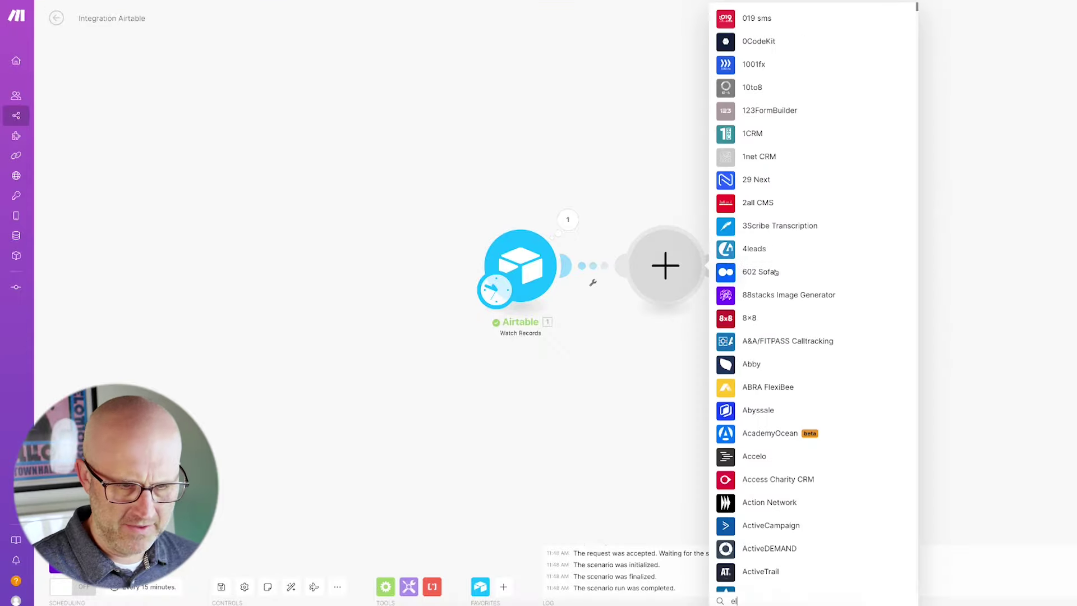
left_click(798, 235)
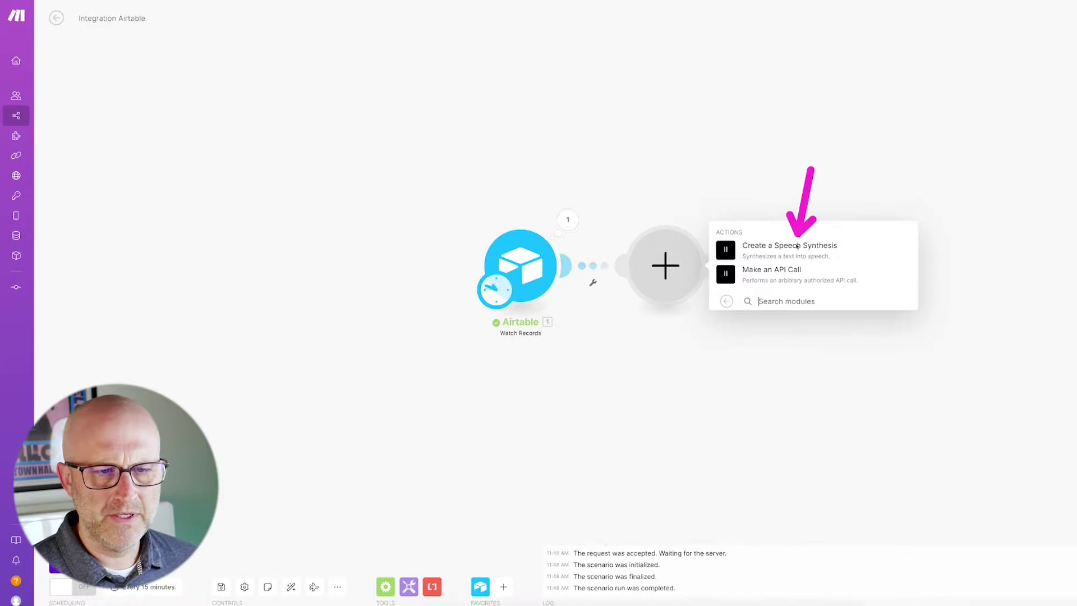
left_click(797, 246)
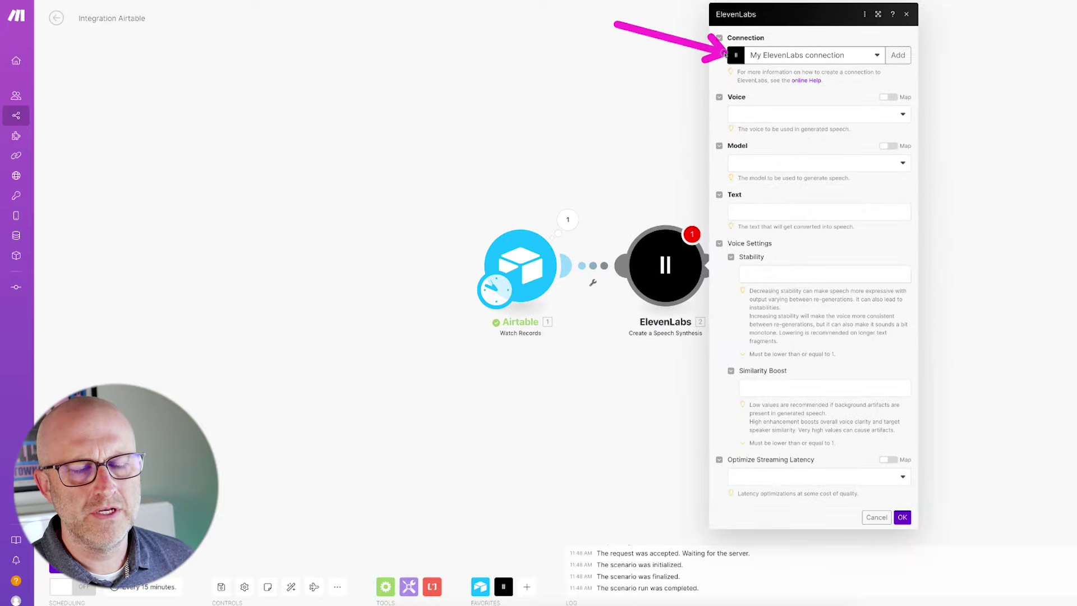
Select the premade/Adam voice and start mapping a value into the Text field.
left_click(807, 115)
left_click(763, 121)
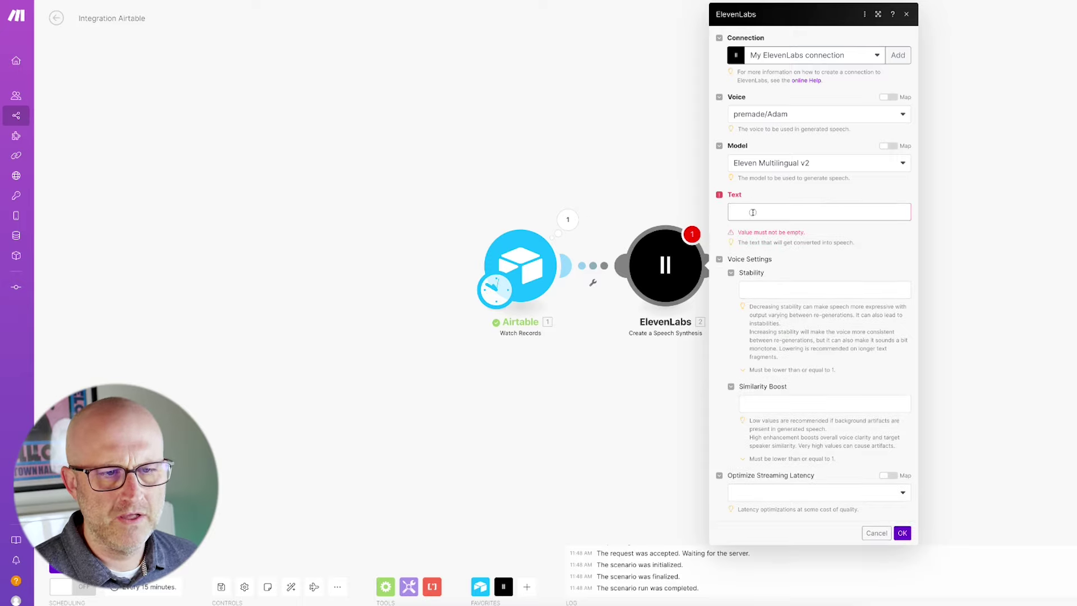
left_click(796, 219)
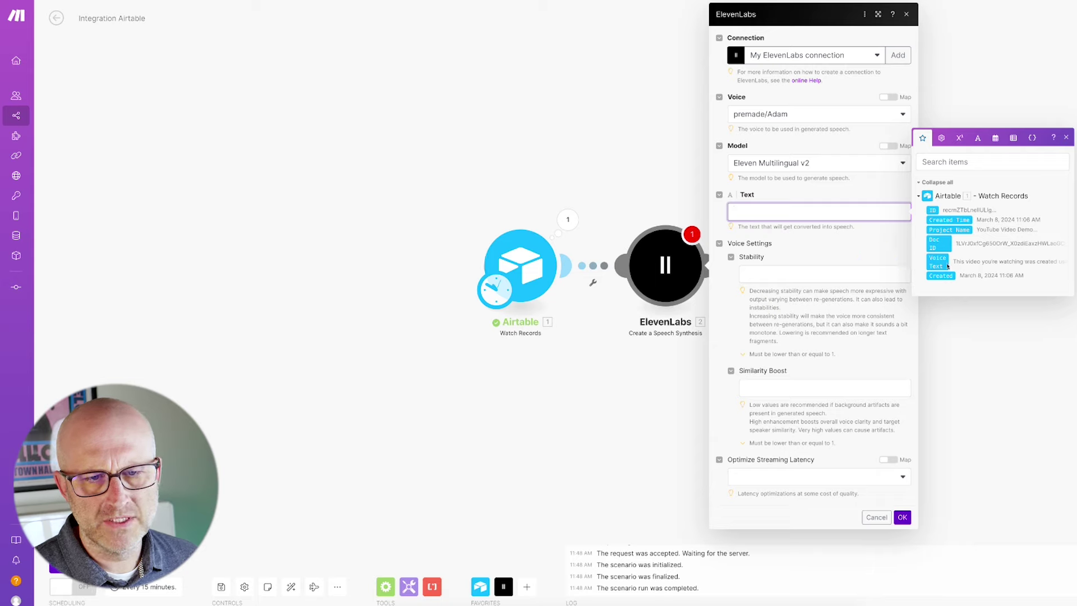
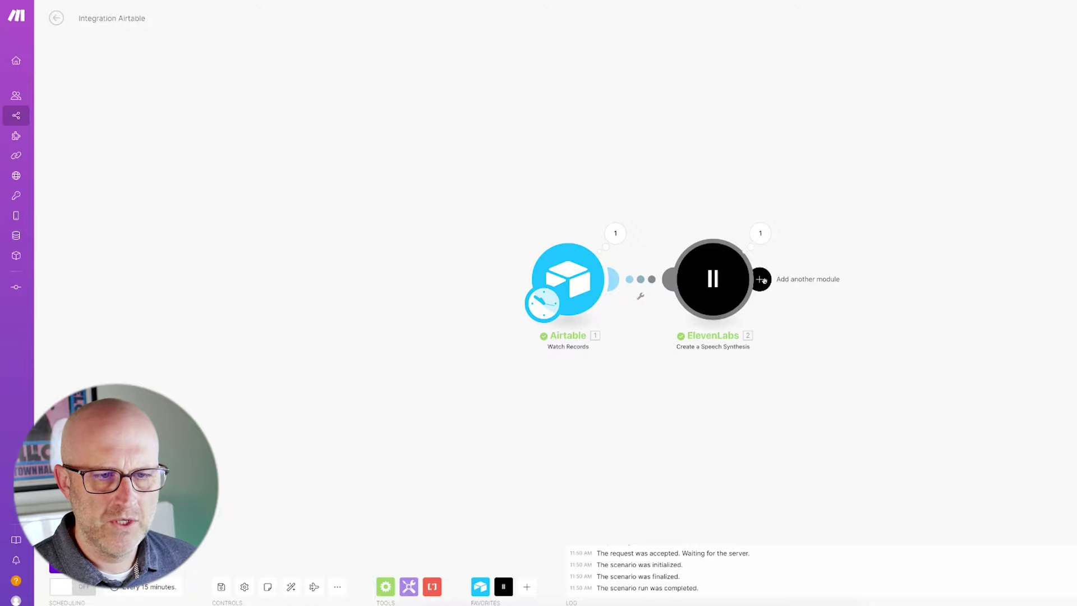
Add a Google Drive 'Upload a File' module right after the ElevenLabs module.
left_click(761, 279)
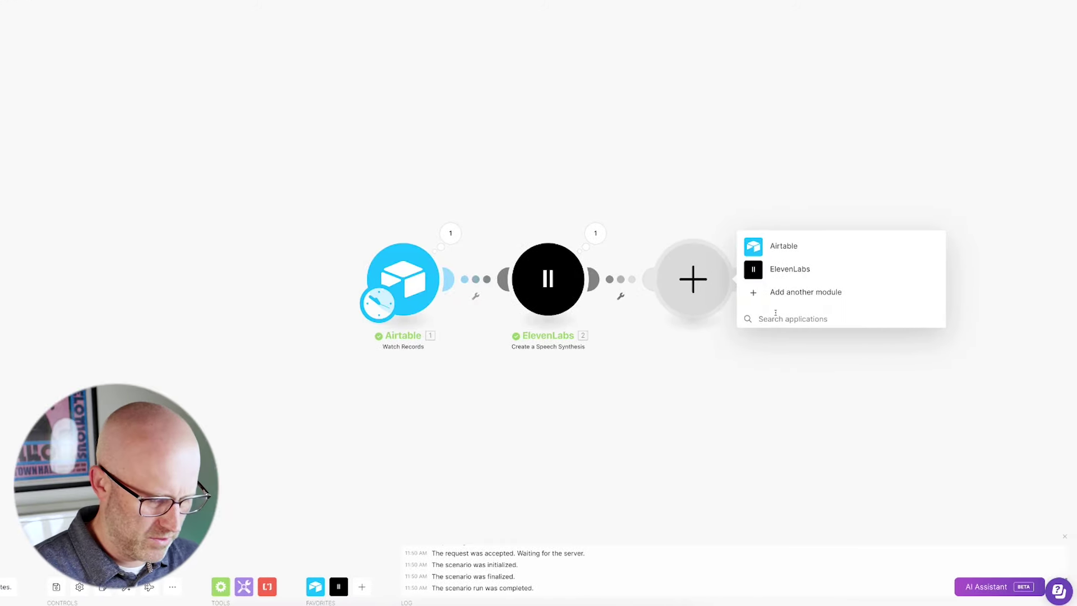
left_click(775, 314)
type("G")
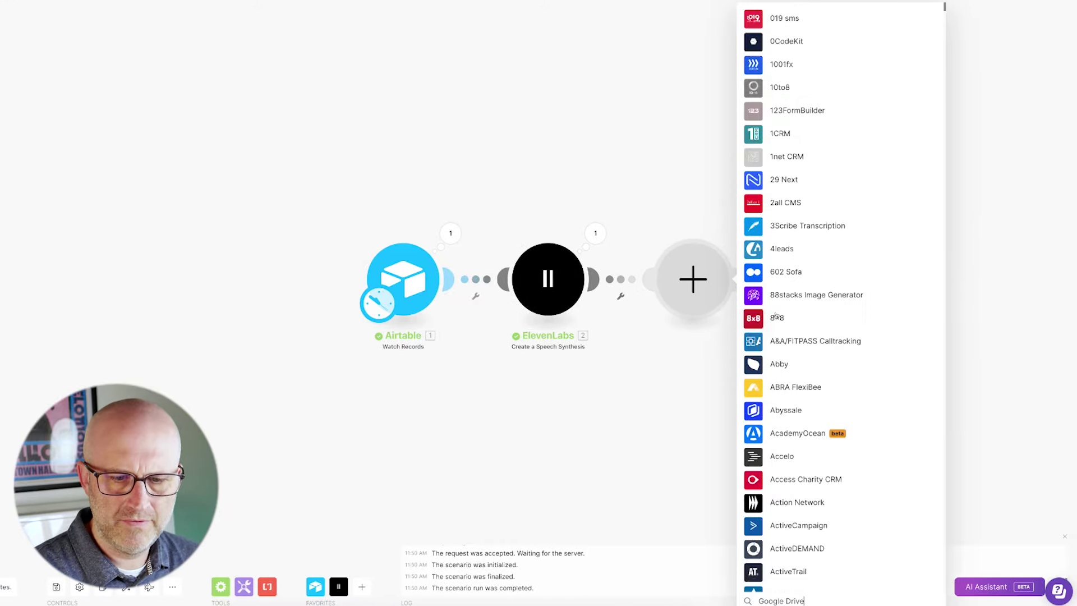
type("oogle Drive")
key("Return")
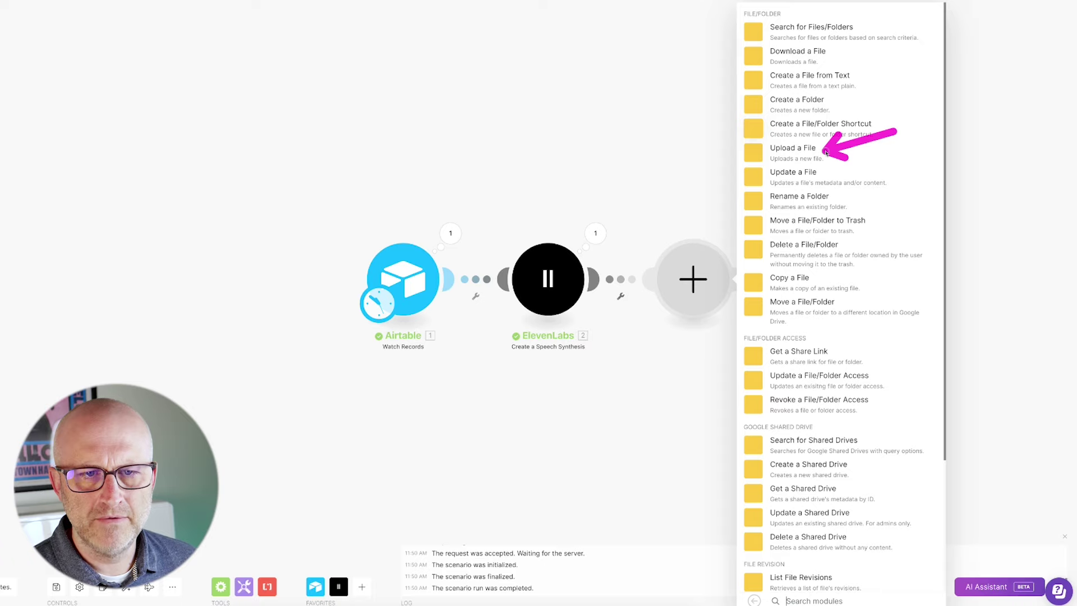
left_click(826, 153)
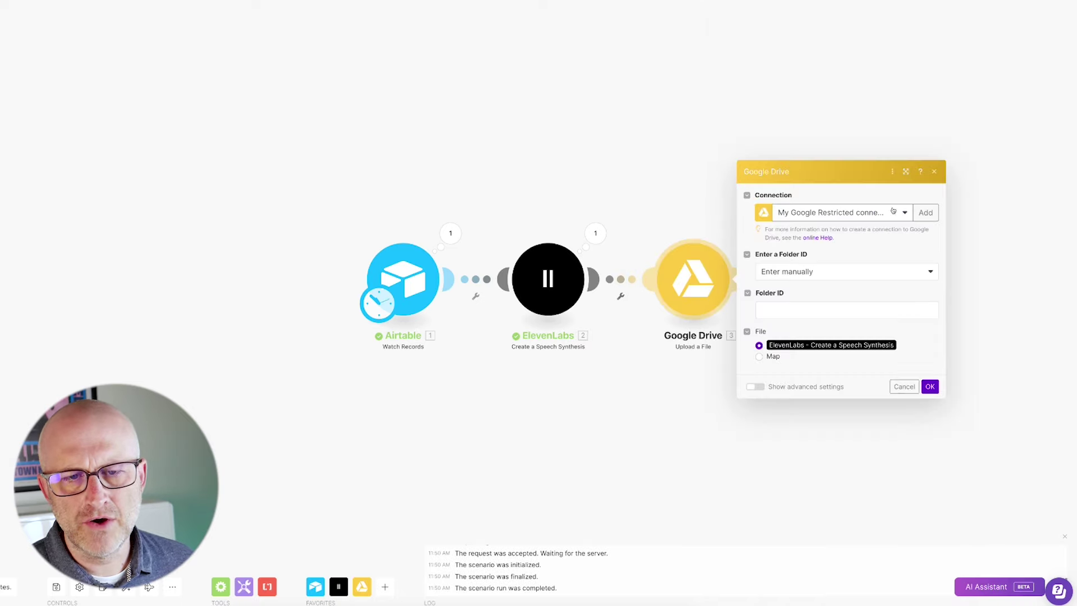
left_click_drag(1013, 165, 942, 204)
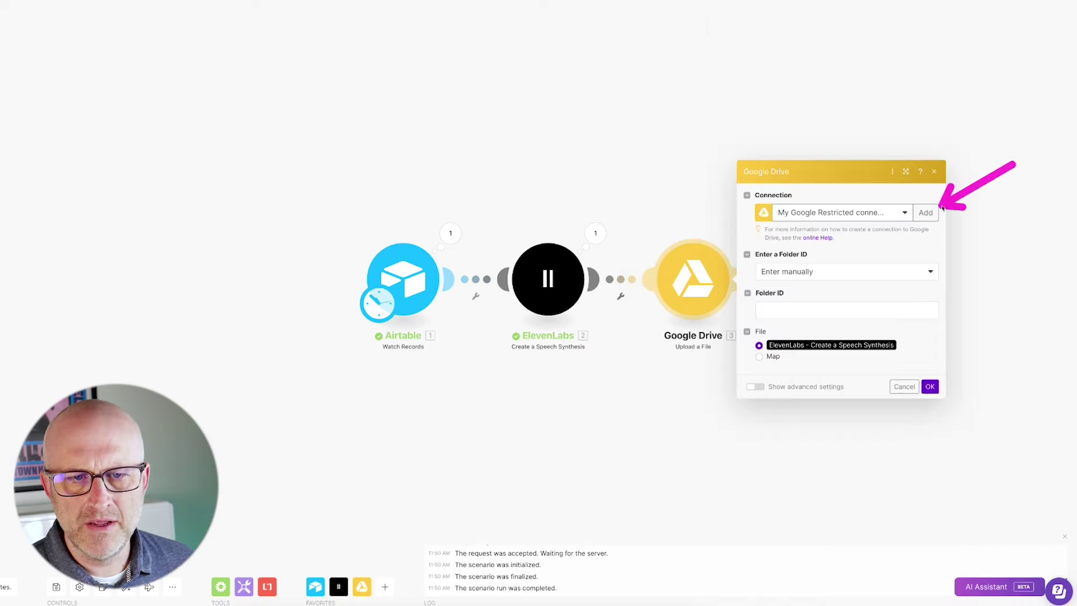
left_click_drag(708, 263, 756, 297)
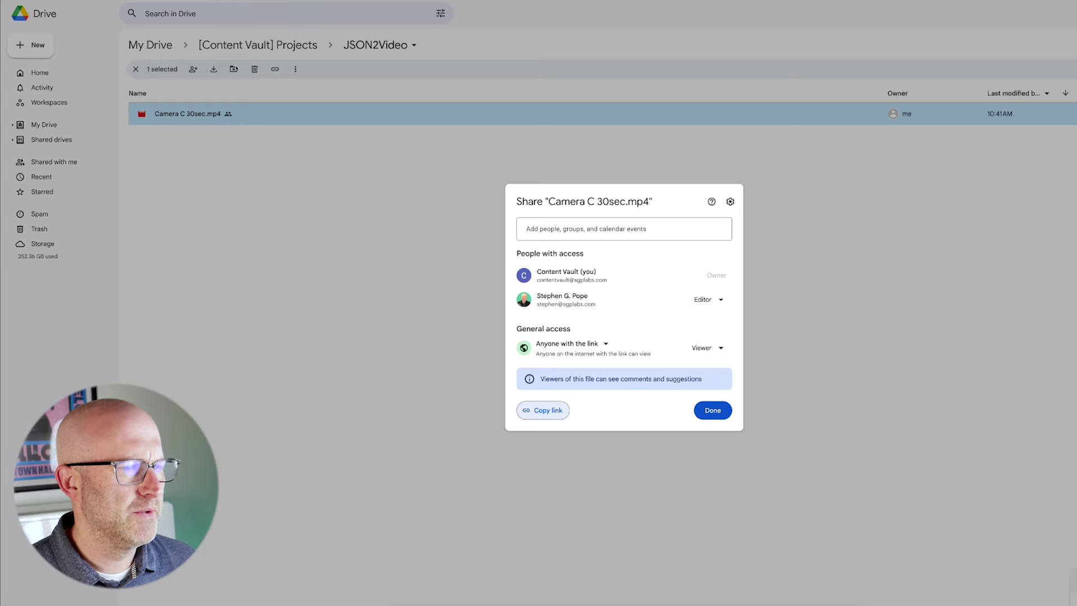
Copy the JSON2Video folder's ID from the Google Drive address bar.
key("Escape")
left_click(337, 201)
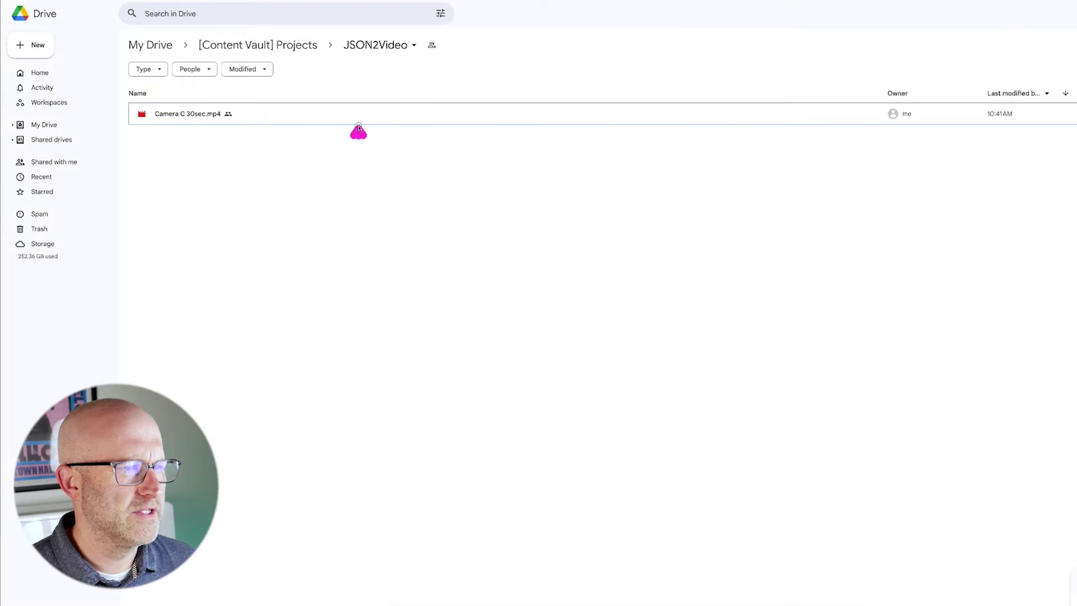
left_click_drag(358, 130, 362, 70)
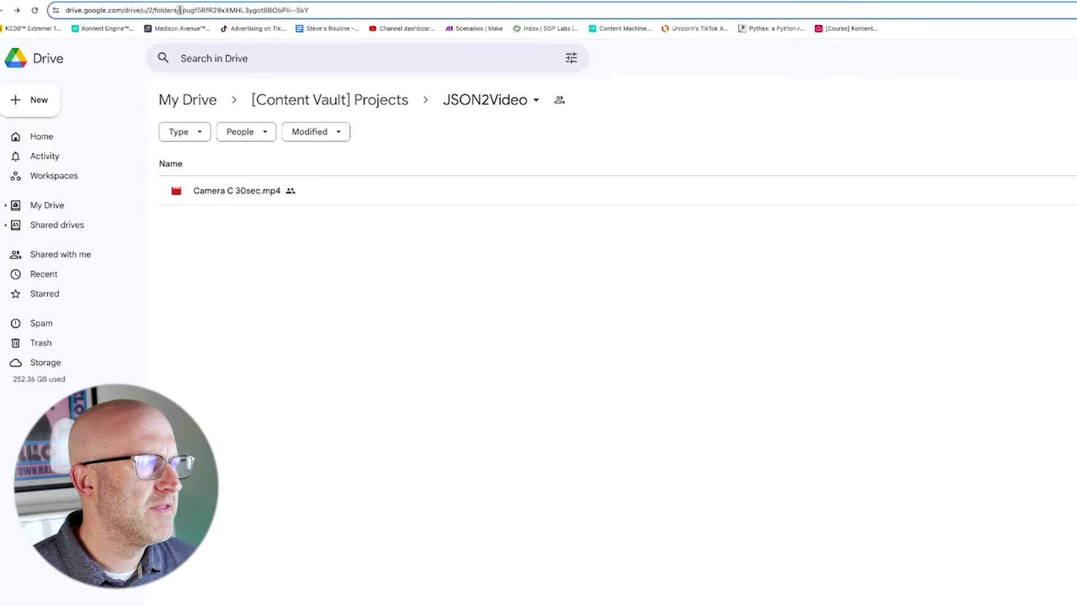
right_click(308, 8)
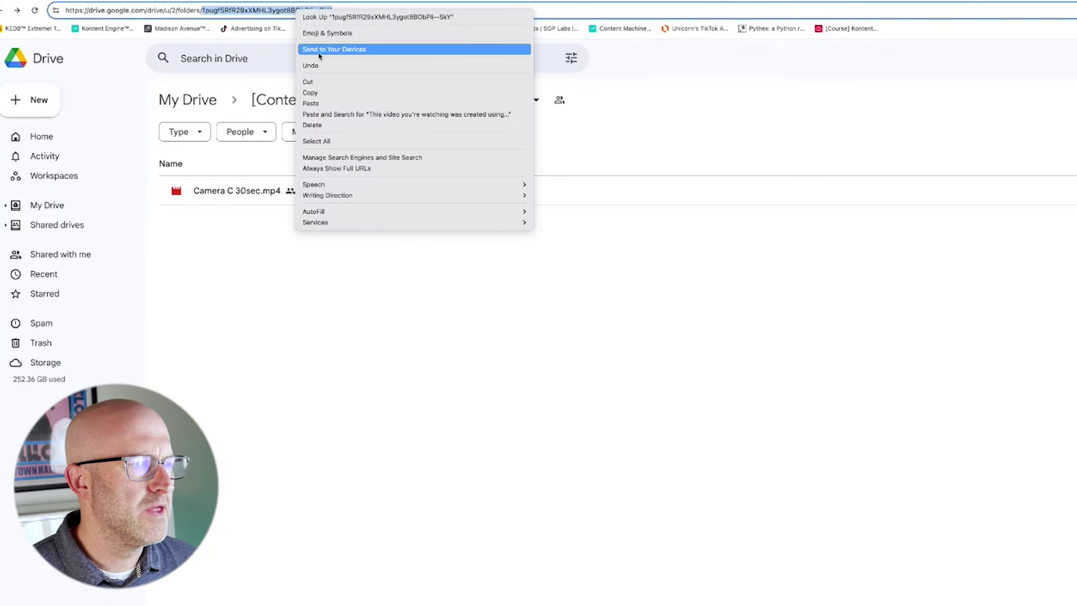
left_click(323, 92)
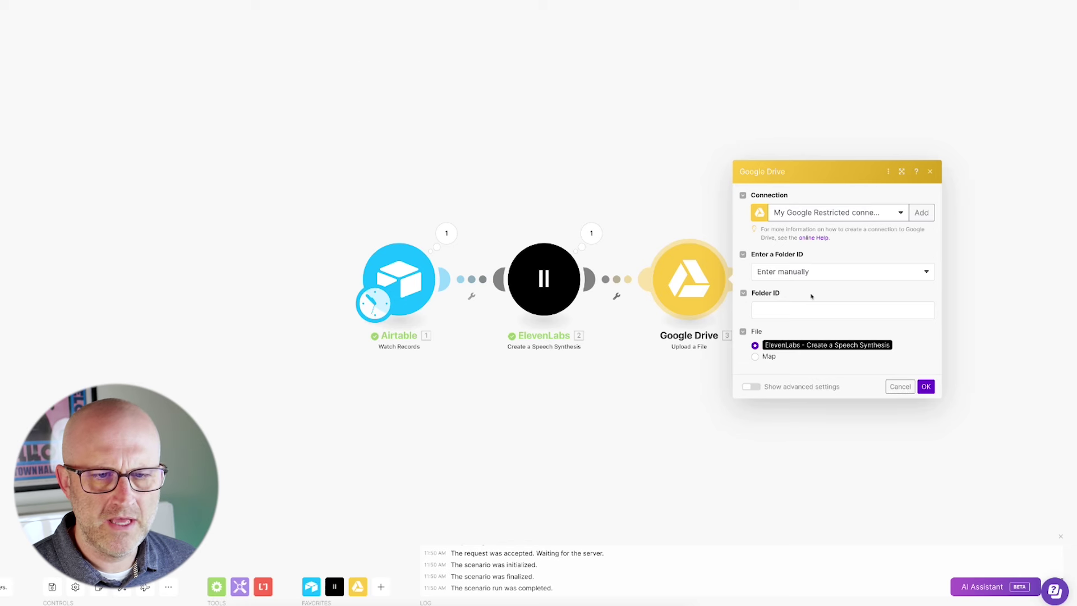
Paste the JSON2Video folder ID into Folder ID, keep the ElevenLabs speech file, and save.
left_click(779, 310)
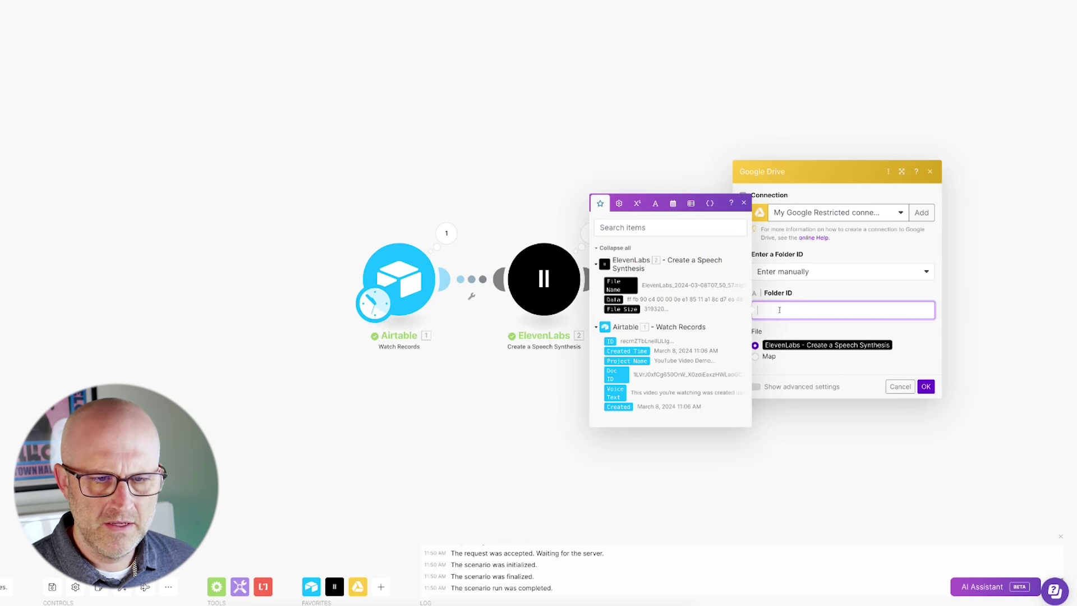
key("ctrl+v")
left_click_drag(673, 316, 740, 331)
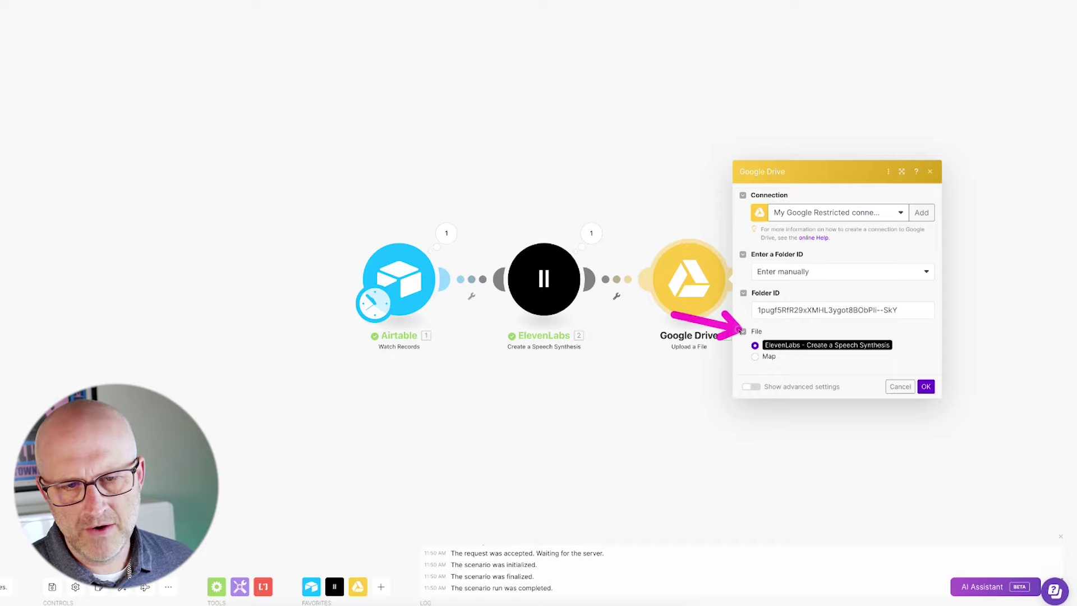
left_click_drag(673, 316, 756, 343)
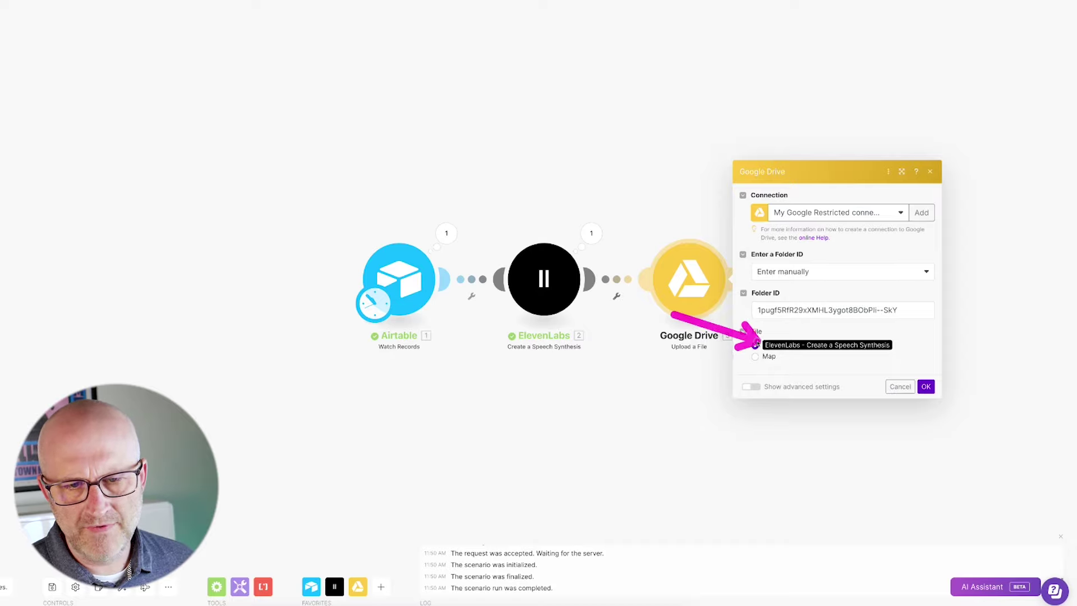
left_click_drag(676, 315, 604, 282)
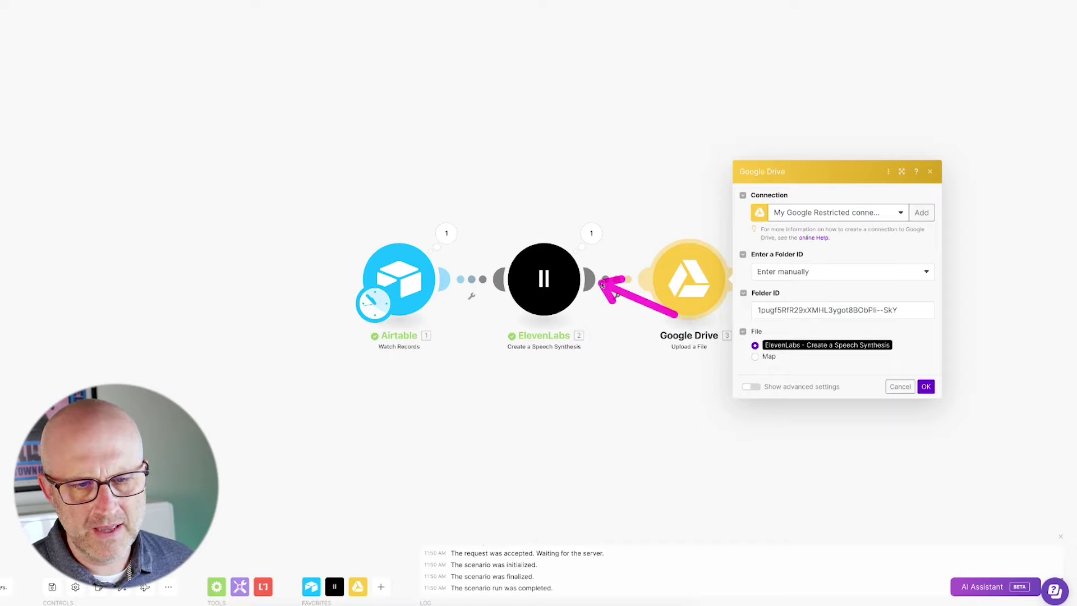
mouse_move(626, 142)
left_mouse_down()
mouse_move(568, 238)
mouse_move(684, 251)
mouse_move(729, 297)
mouse_move(773, 304)
left_mouse_up()
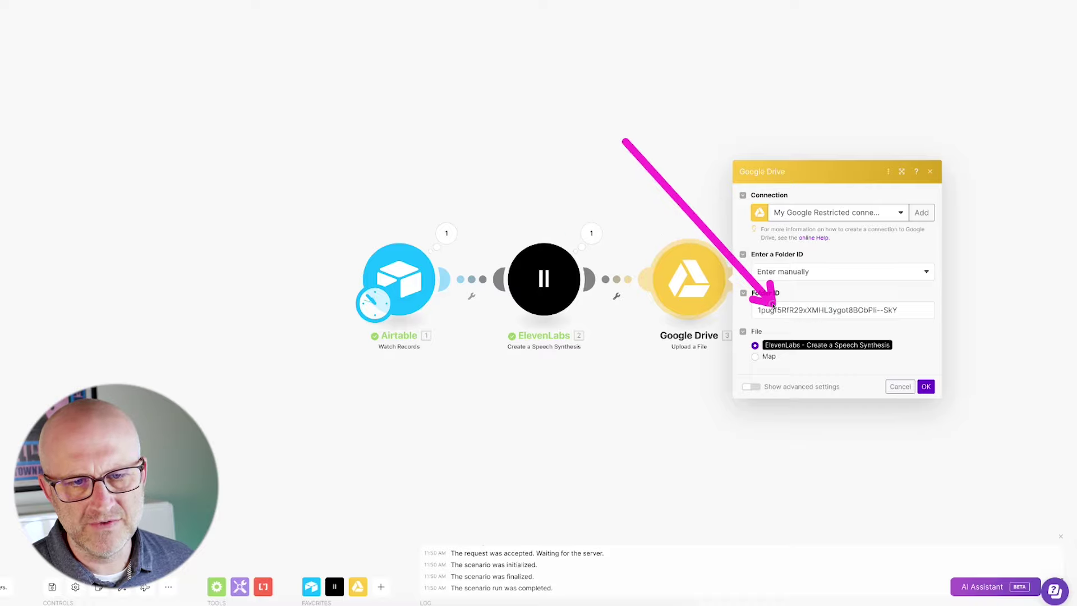
left_click(925, 386)
Run the scenario starting from the YouTube Video Demo record and inspect the Drive step's results.
left_click_drag(183, 221, 241, 241)
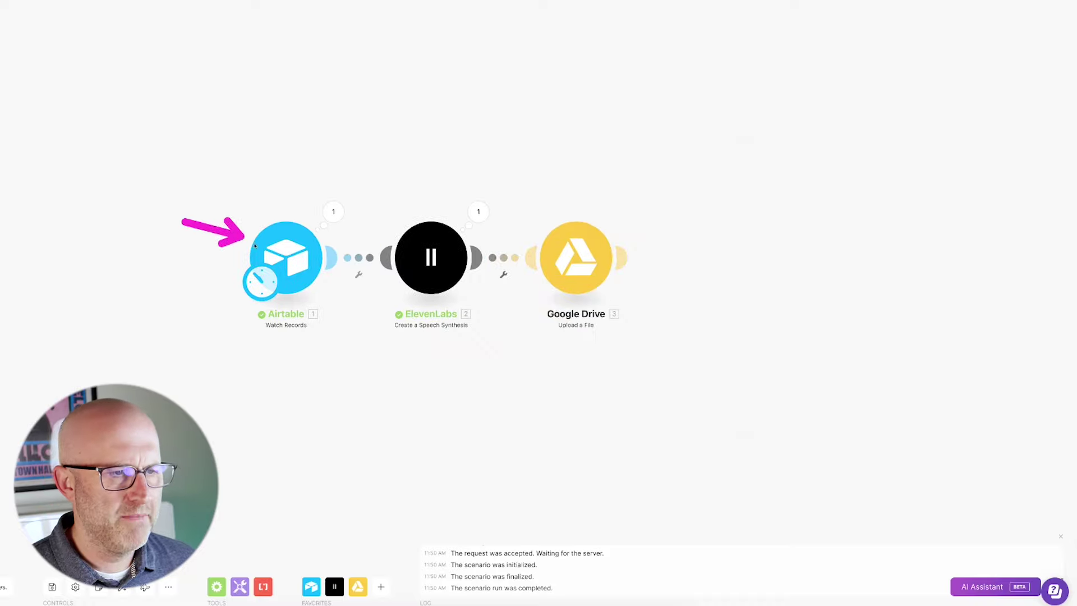
right_click(292, 257)
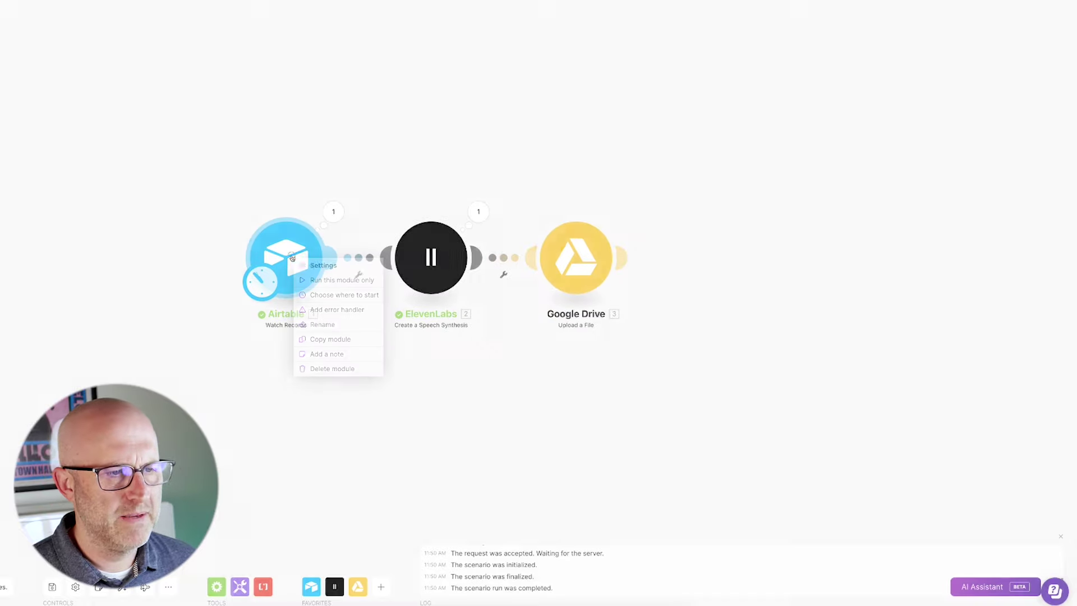
left_click(365, 297)
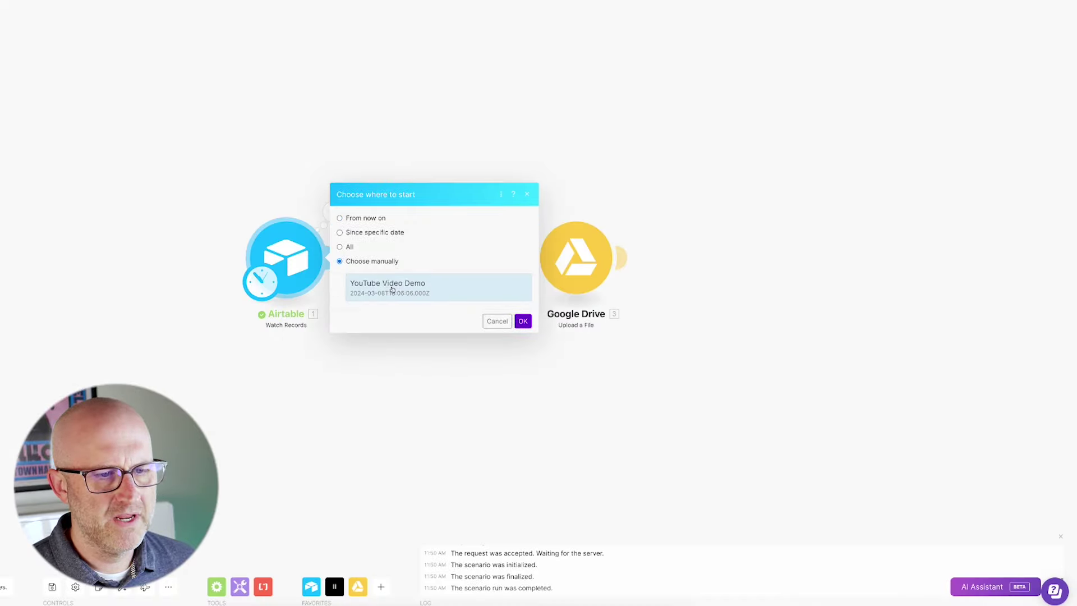
left_click(522, 321)
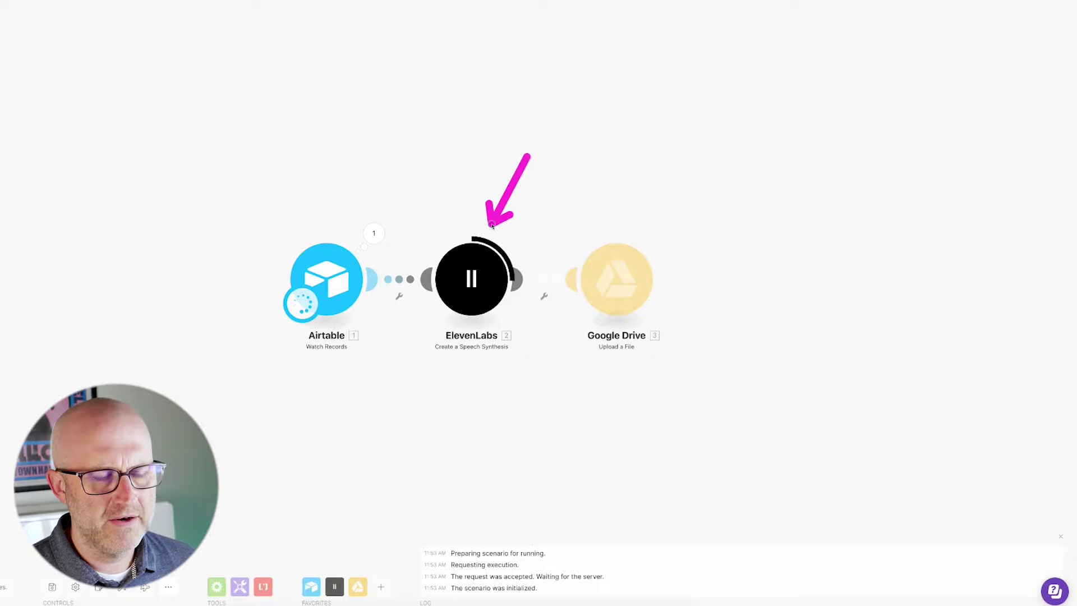
left_click(661, 232)
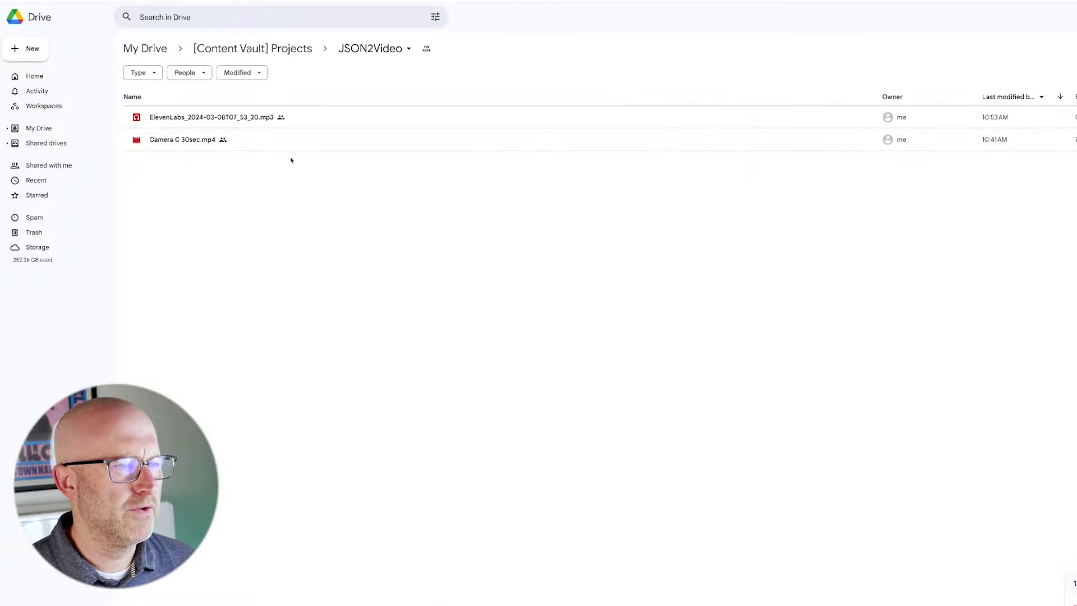
Open the uploaded ElevenLabs mp3 in the JSON2Video folder to play it back.
left_click(252, 119)
double_click(252, 118)
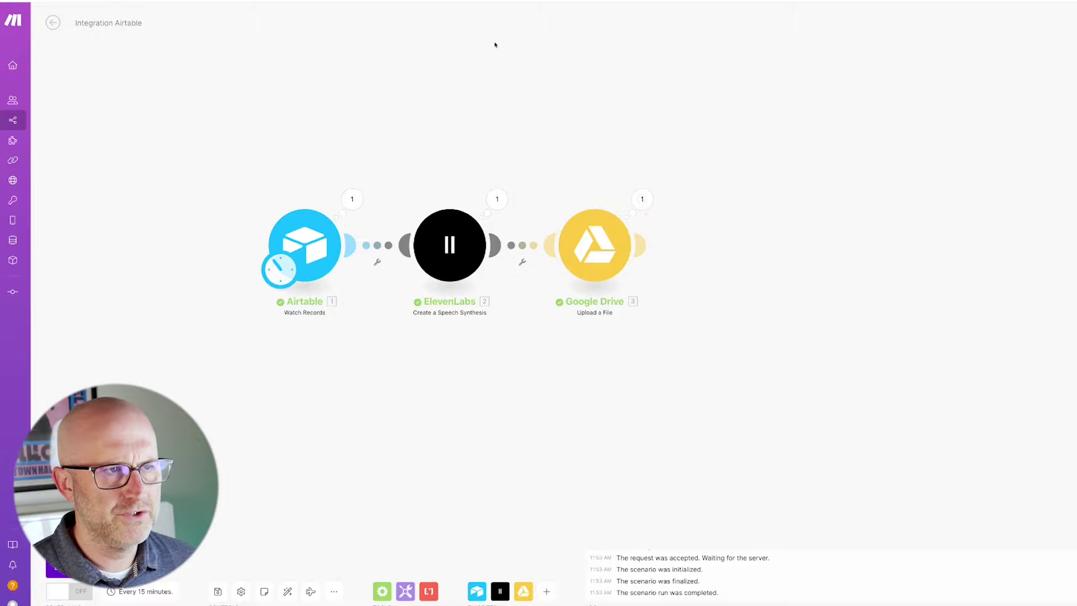
Add a Google Drive Get a Share Link module sharing the step-3 uploaded file with Anyone as Reader.
left_click(654, 247)
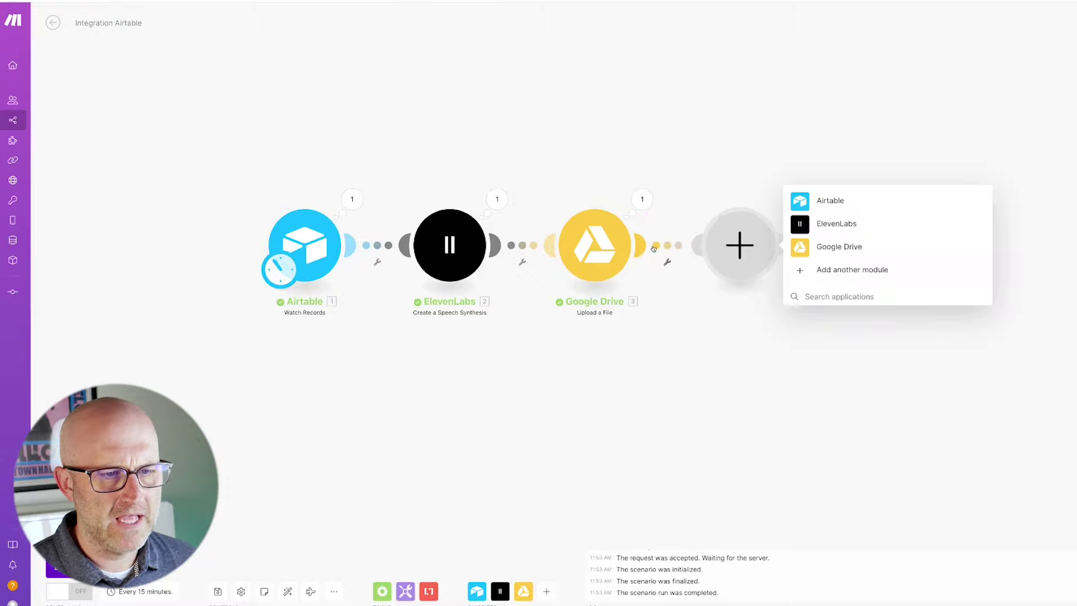
left_click(839, 247)
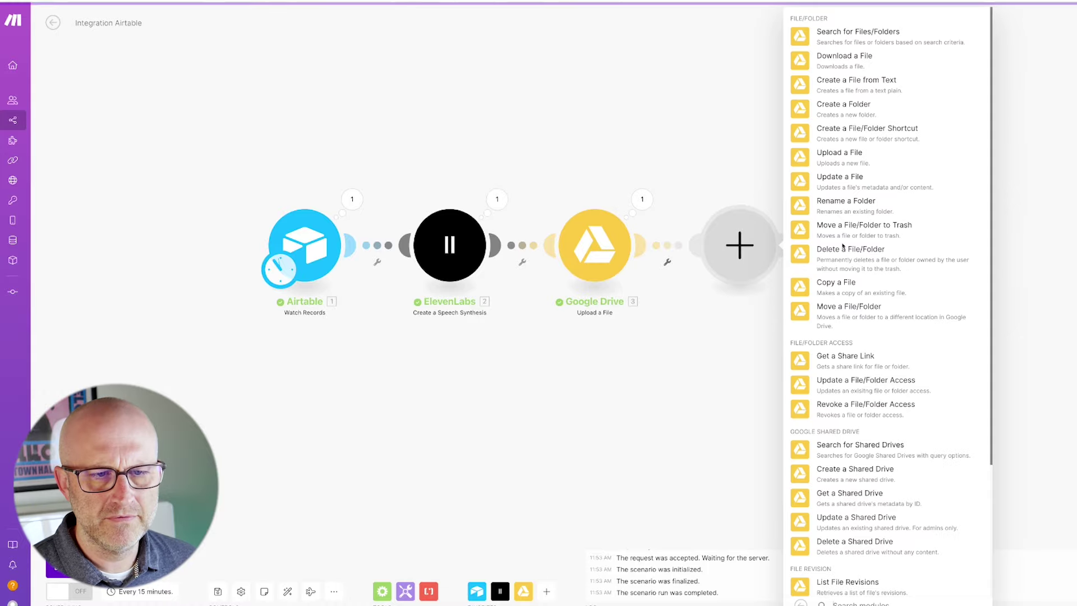
left_click(848, 359)
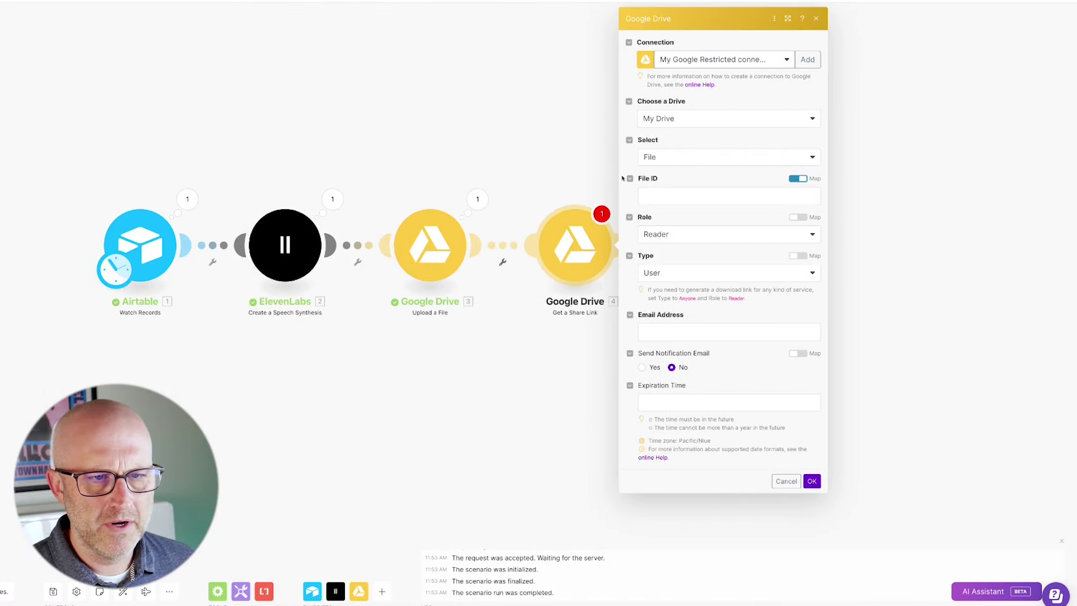
left_click(723, 195)
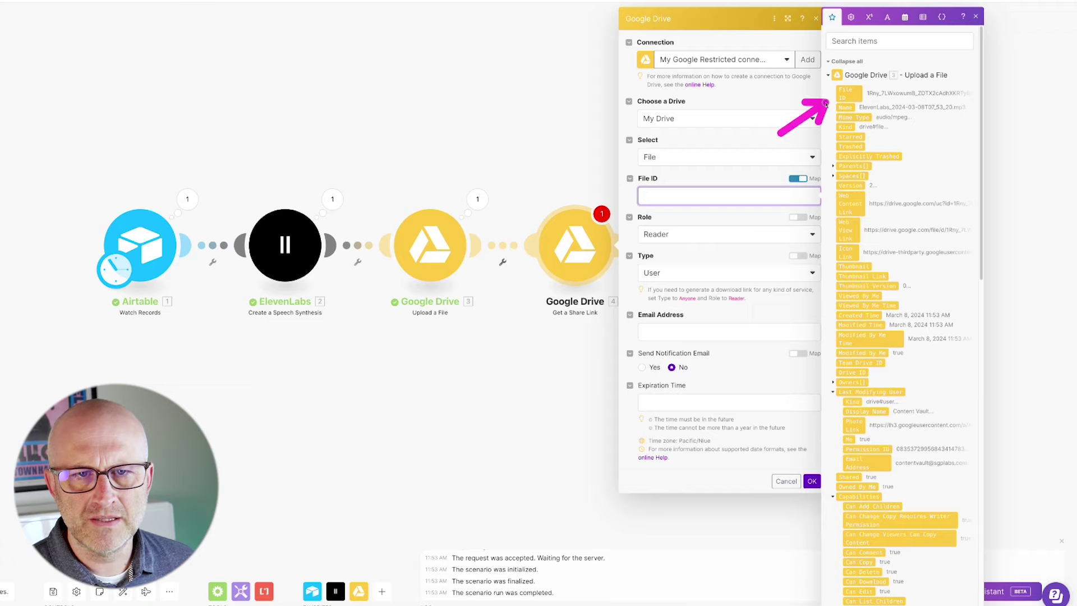
left_click(847, 93)
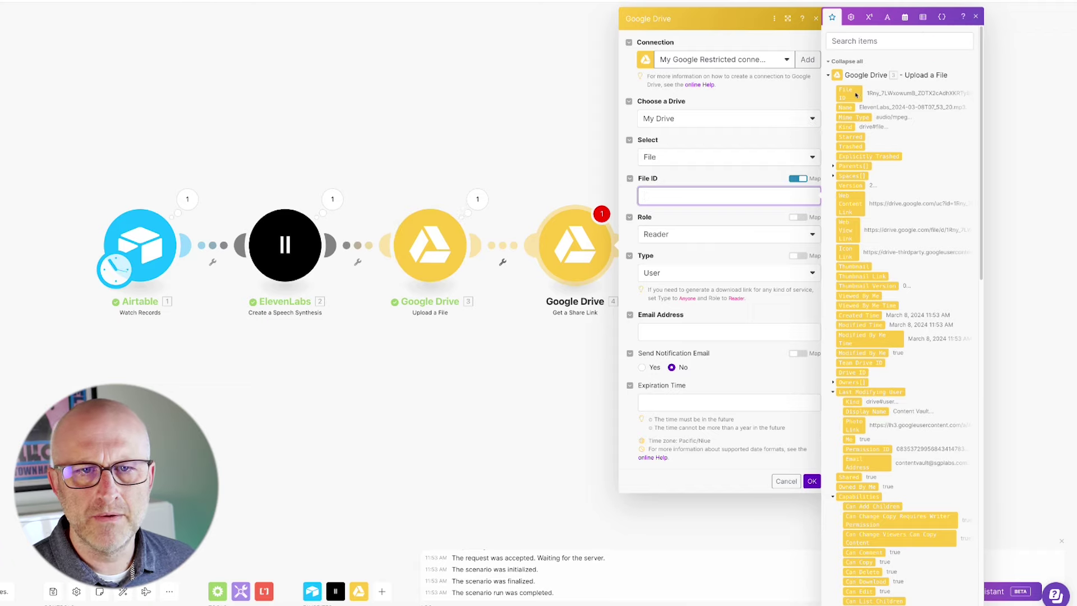
left_click(657, 271)
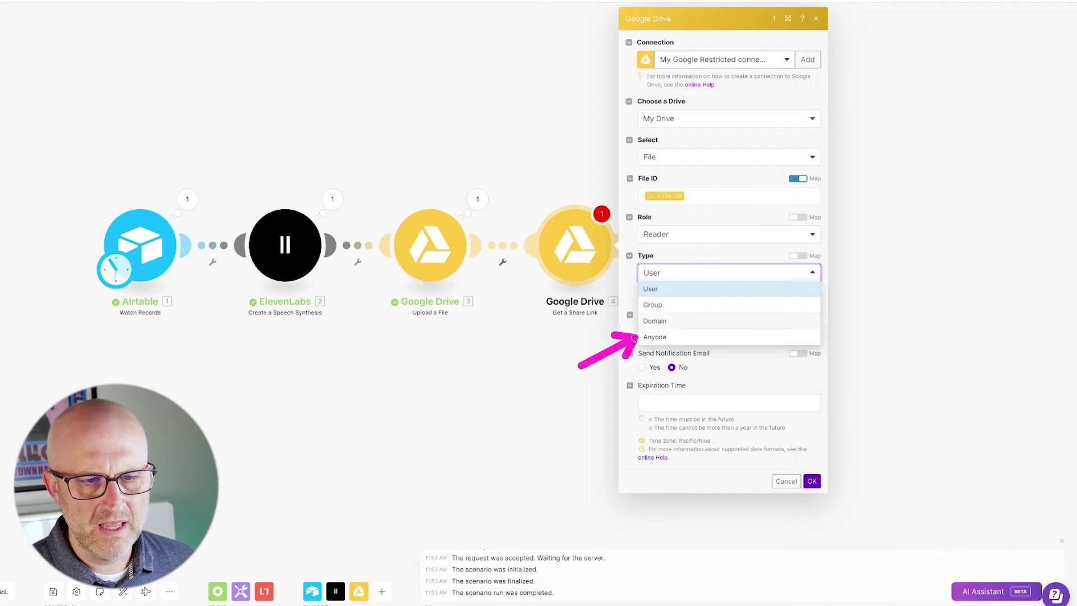
left_click(656, 336)
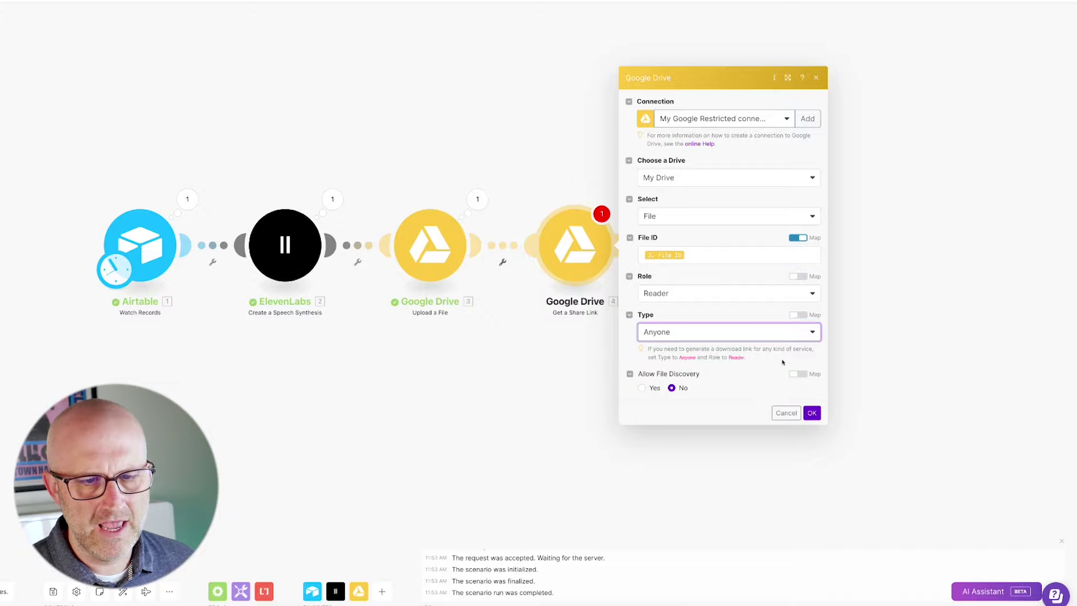
left_click(811, 412)
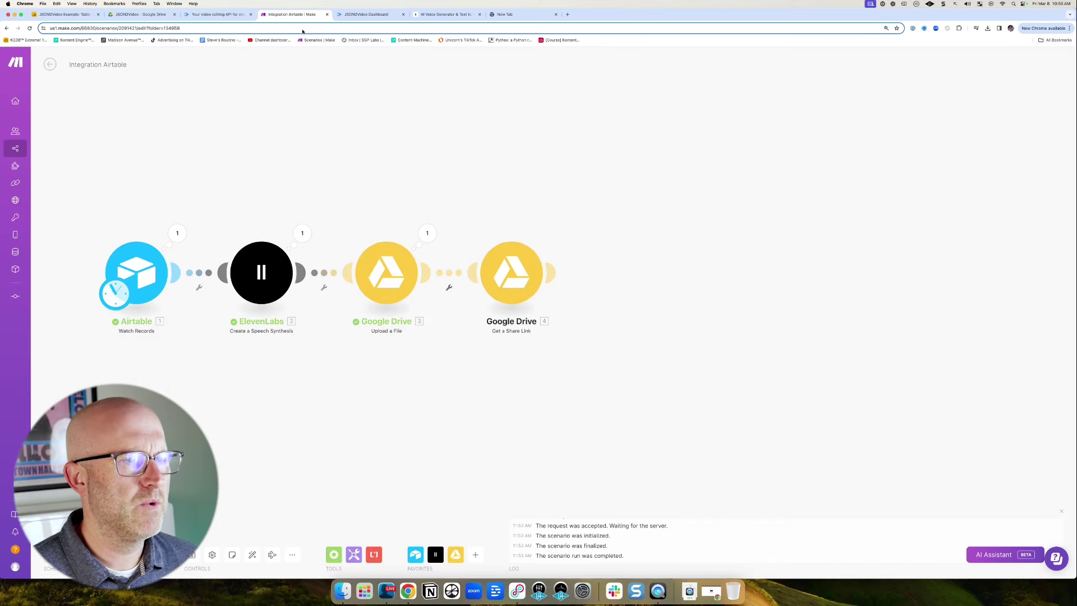
Check the mp3 in Google Drive's JSON2Video folder, then bring up the JSON2Video website.
left_click(165, 14)
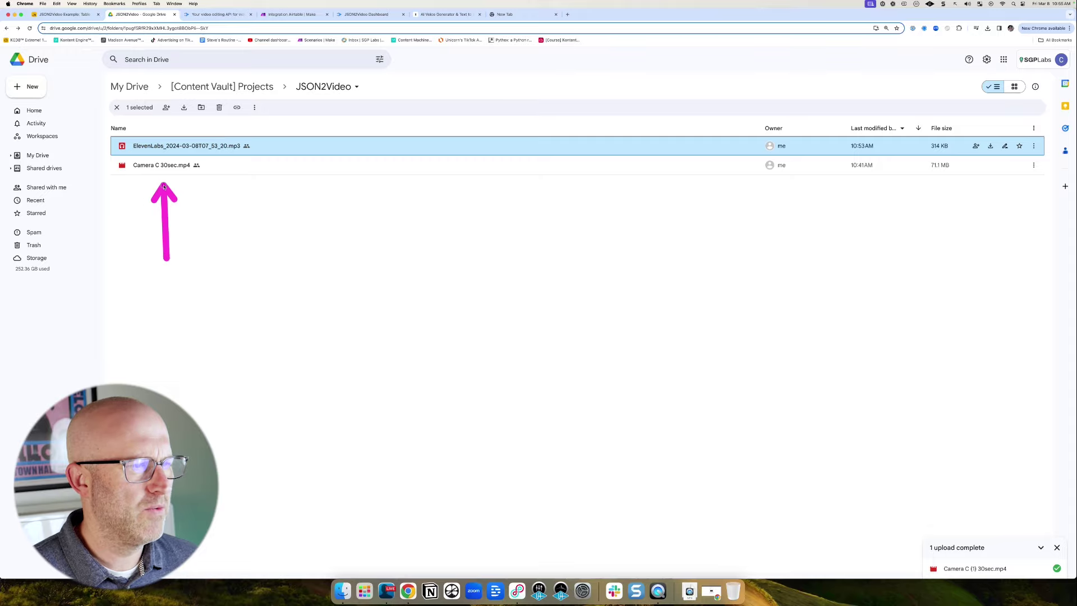
key("ctrl+Tab")
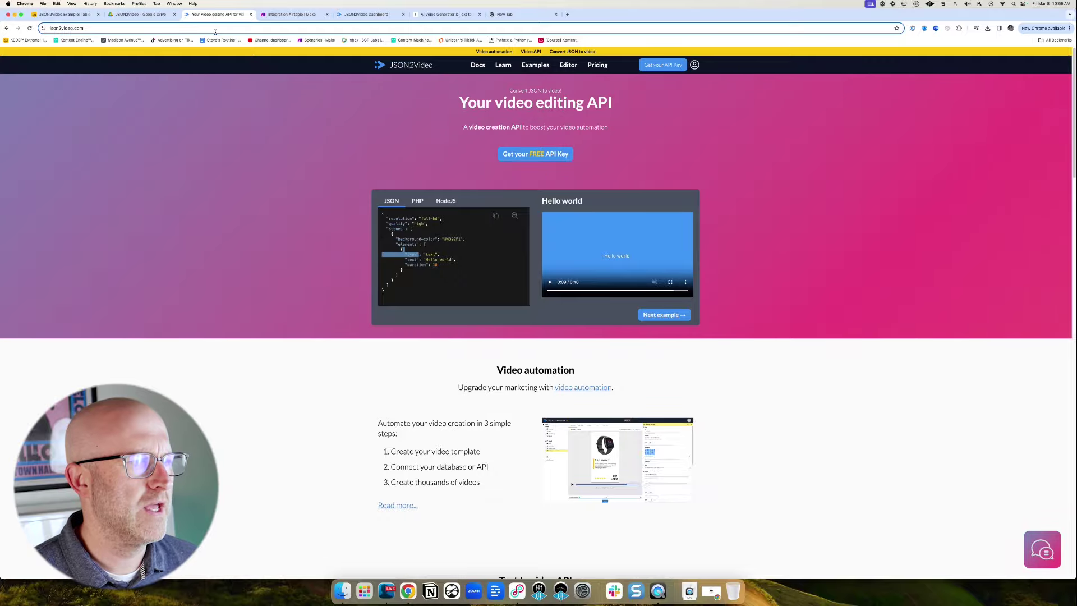
Switch back to the Google Drive folder tab after reviewing the JSON2Video homepage.
left_click(141, 14)
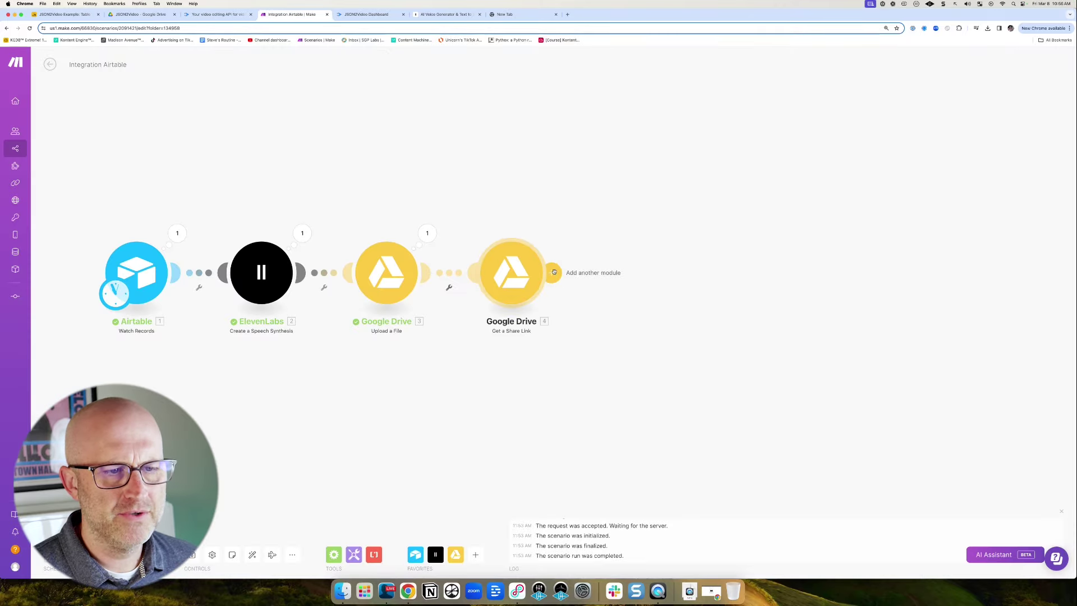
Add an HTTP Make a request module: URL api.json2video.com/v2/movies, method POST, header x-api-key.
left_click(556, 273)
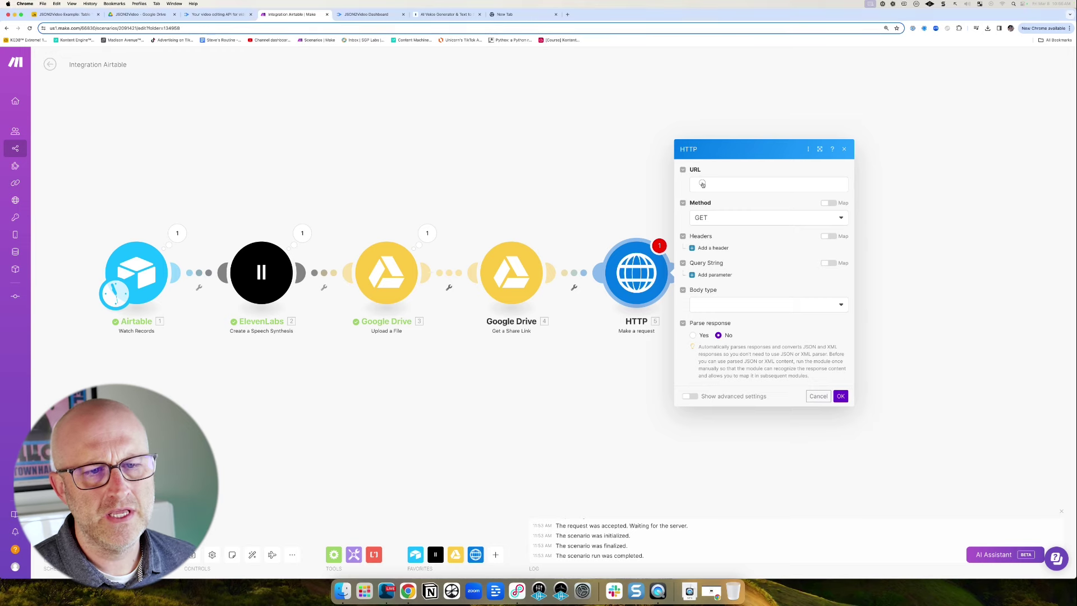
left_click(702, 184)
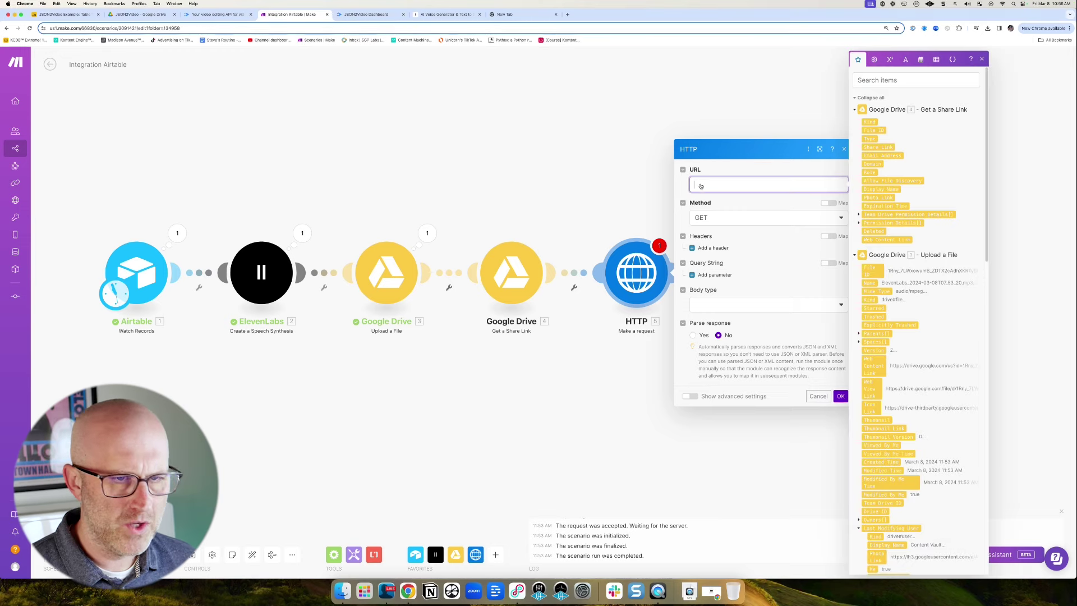
left_click(731, 165)
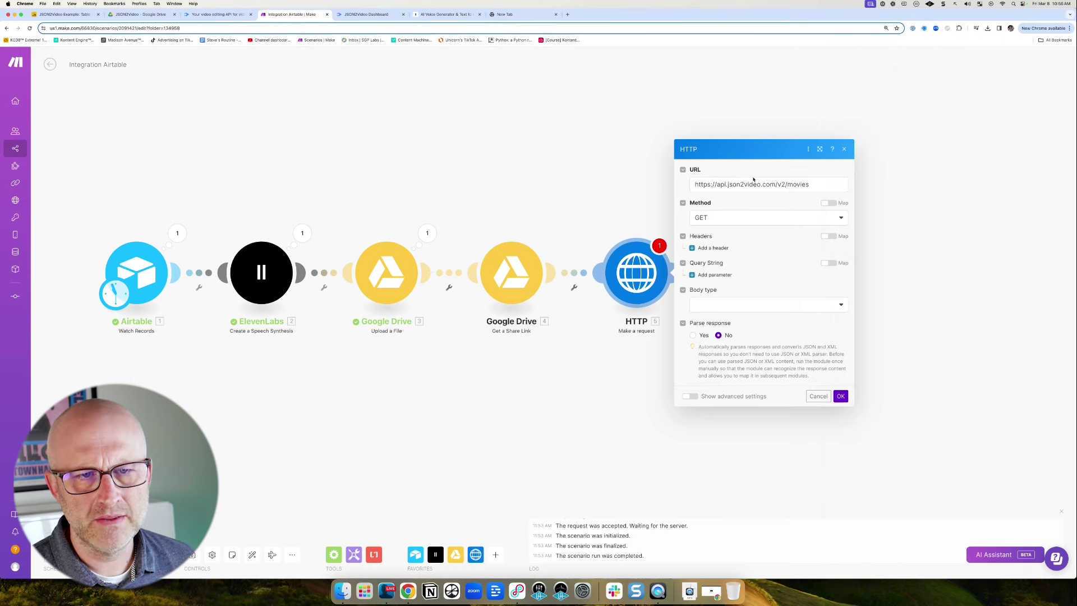
left_click(712, 220)
left_click(711, 260)
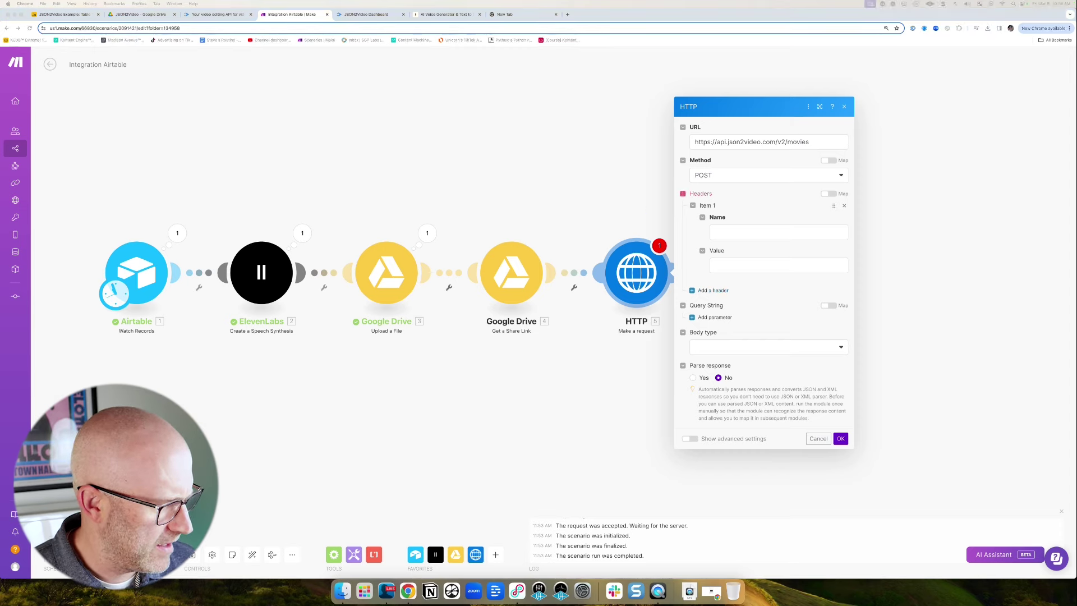
left_click(743, 232)
key("ctrl+v")
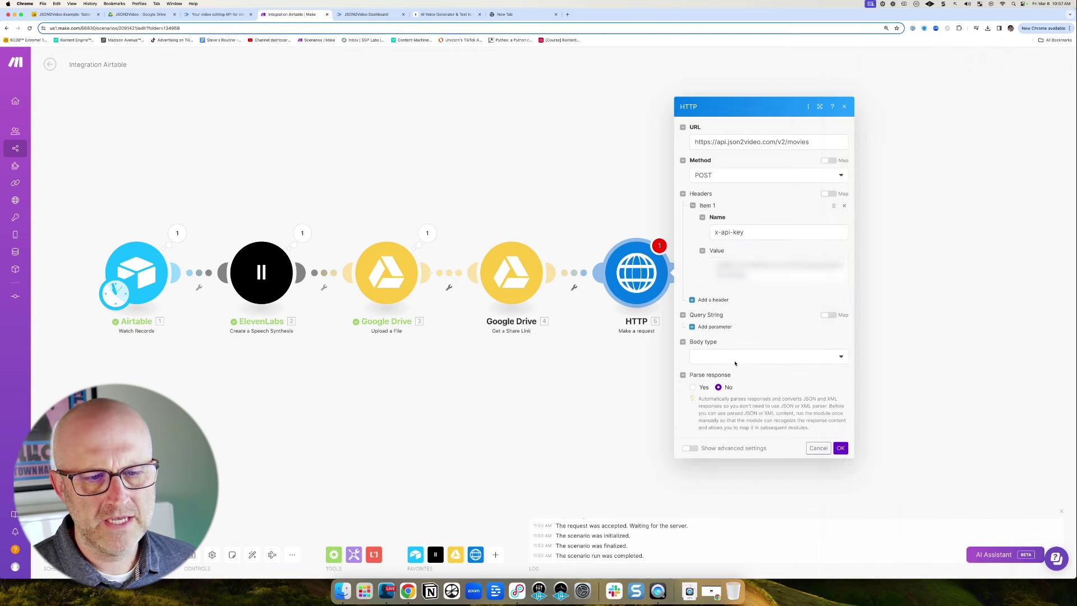
Set the request body type to Raw with JSON content type.
left_click(719, 357)
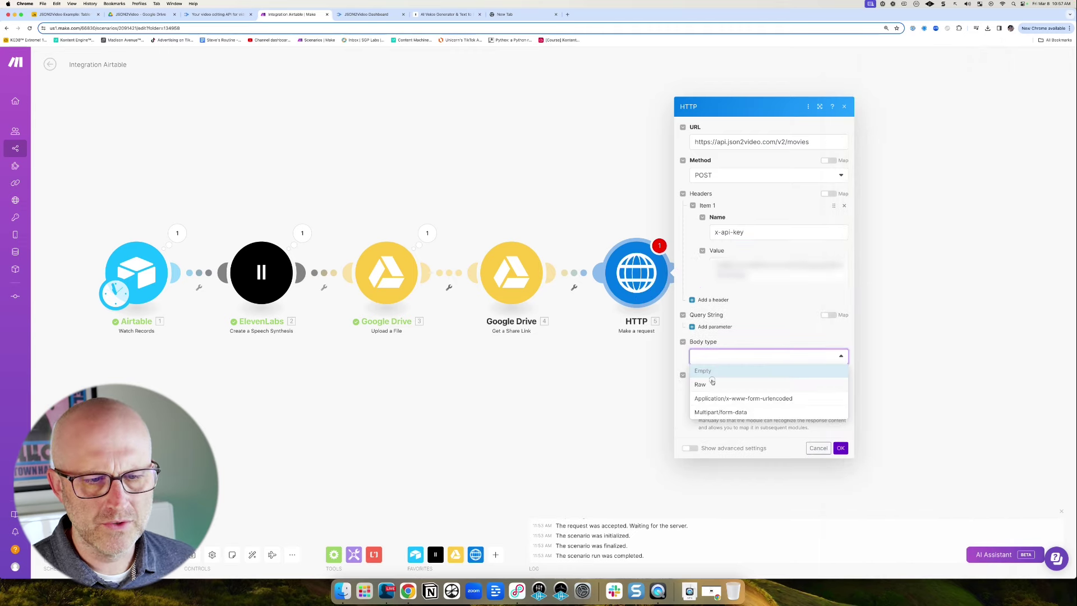
left_click(712, 382)
left_click(723, 350)
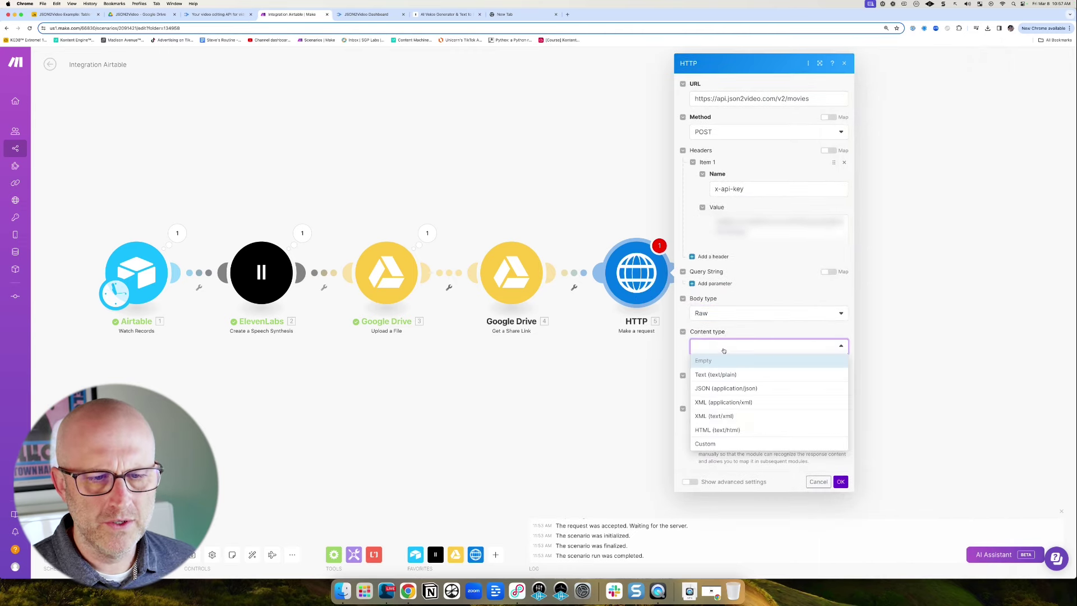
left_click(721, 390)
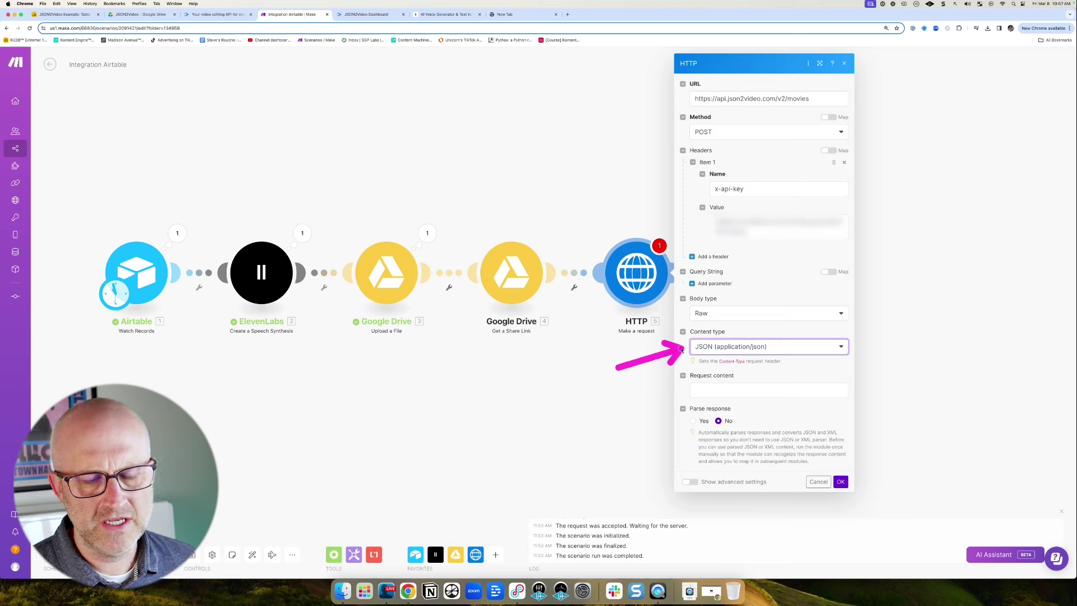
Paste the JSON movie template into the request body and review its video and audio elements.
left_click(719, 388)
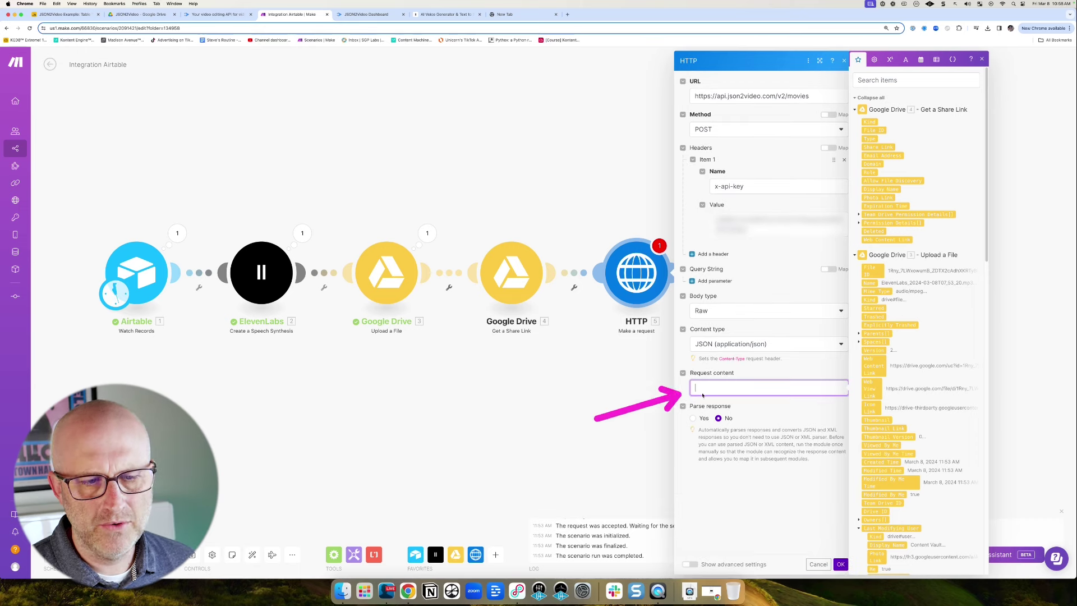
right_click(706, 391)
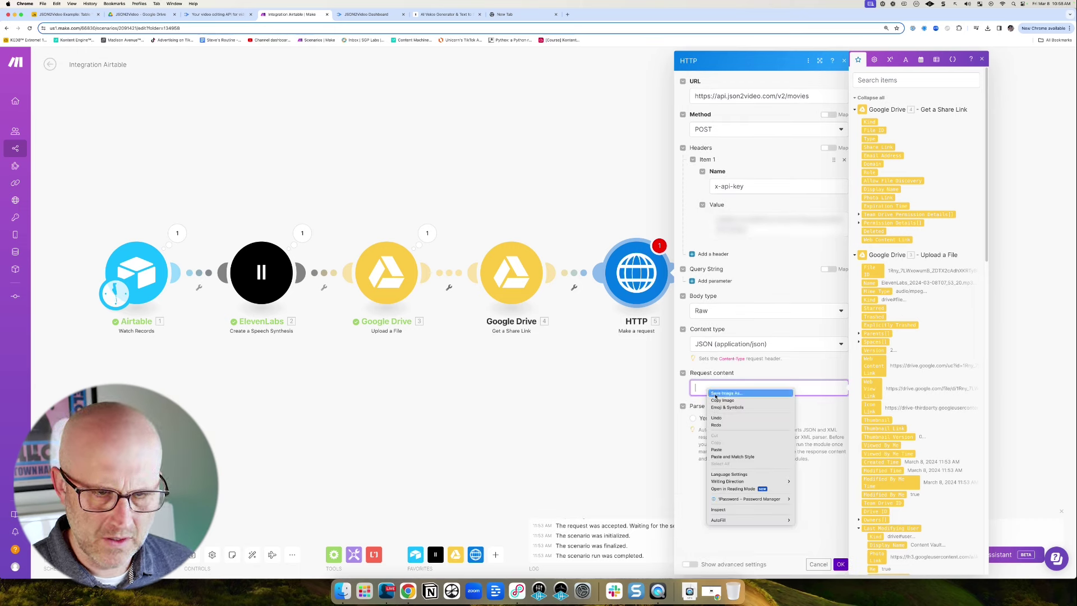
left_click(732, 457)
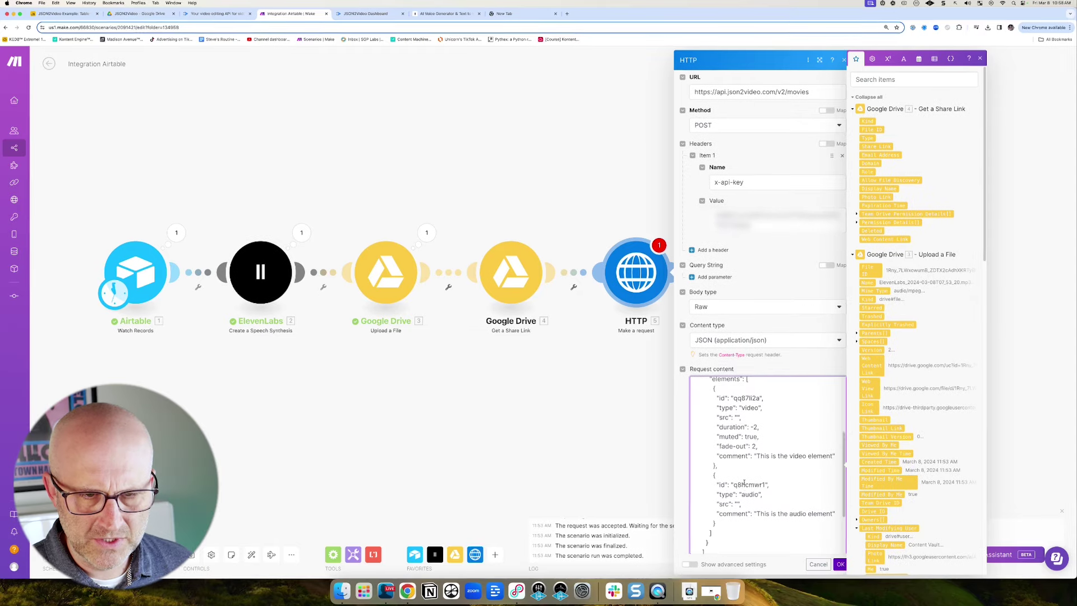
scroll(744, 483, "up", 10)
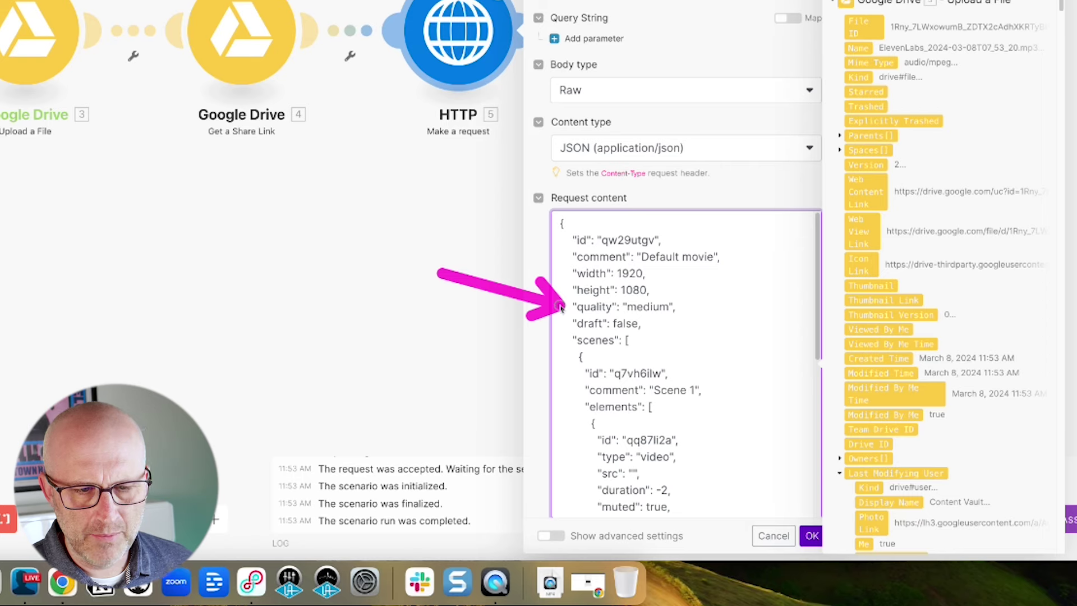
scroll(560, 307, "down", 3)
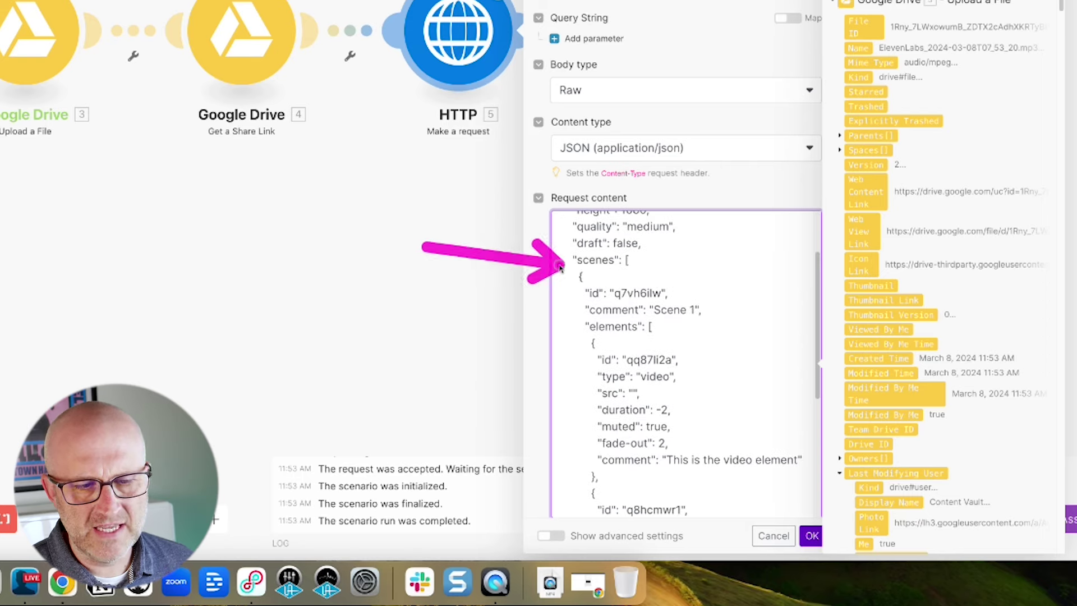
scroll(563, 281, "down", 1)
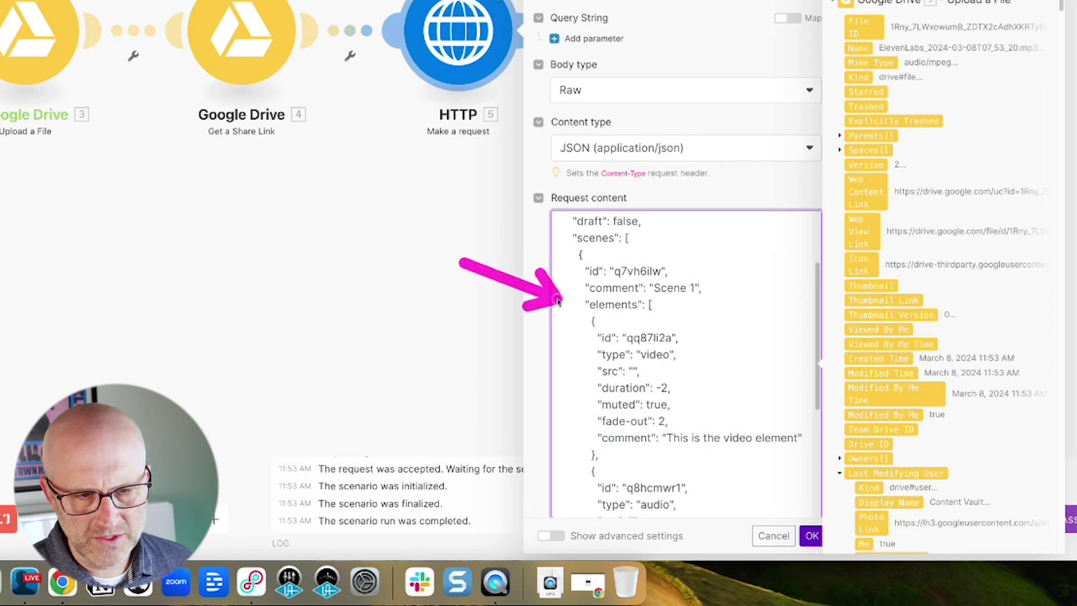
mouse_move(428, 385)
left_mouse_down()
mouse_move(584, 377)
mouse_move(580, 358)
left_mouse_up()
scroll(581, 359, "down", 3)
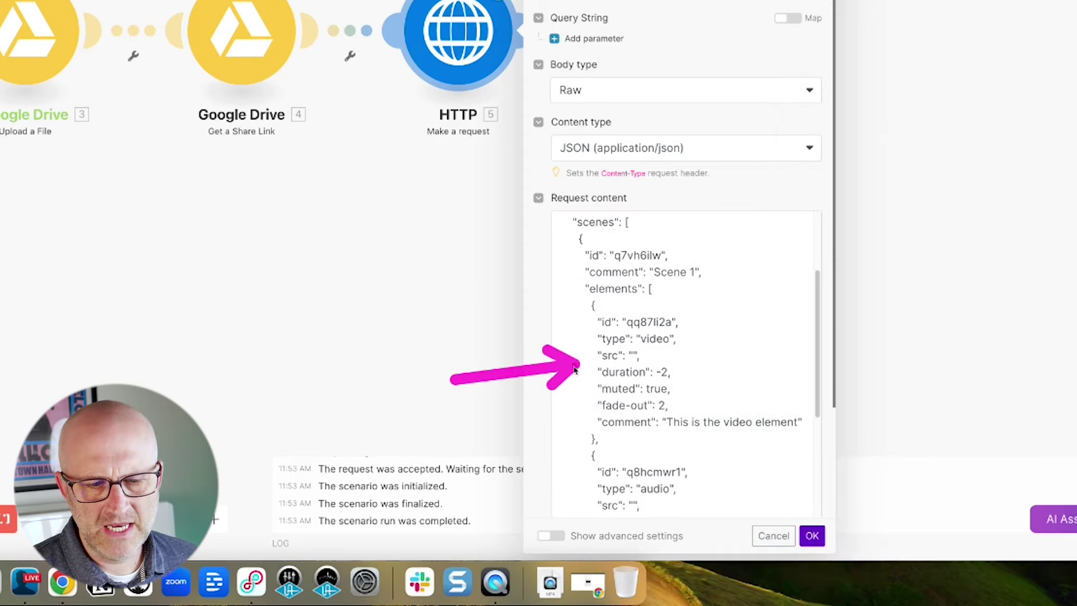
scroll(619, 380, "down", 2)
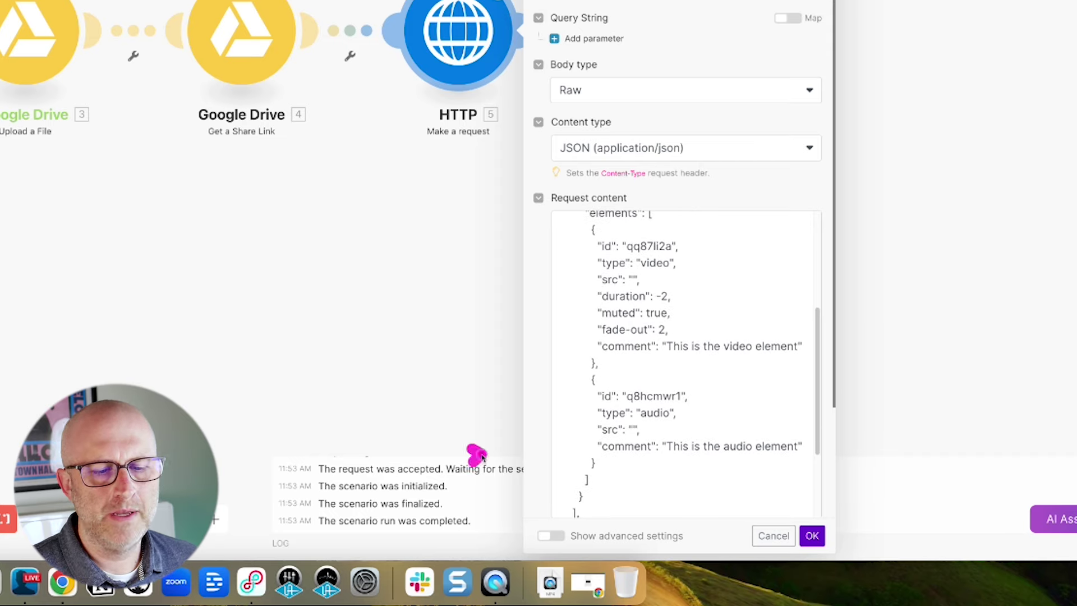
left_click_drag(481, 457, 581, 438)
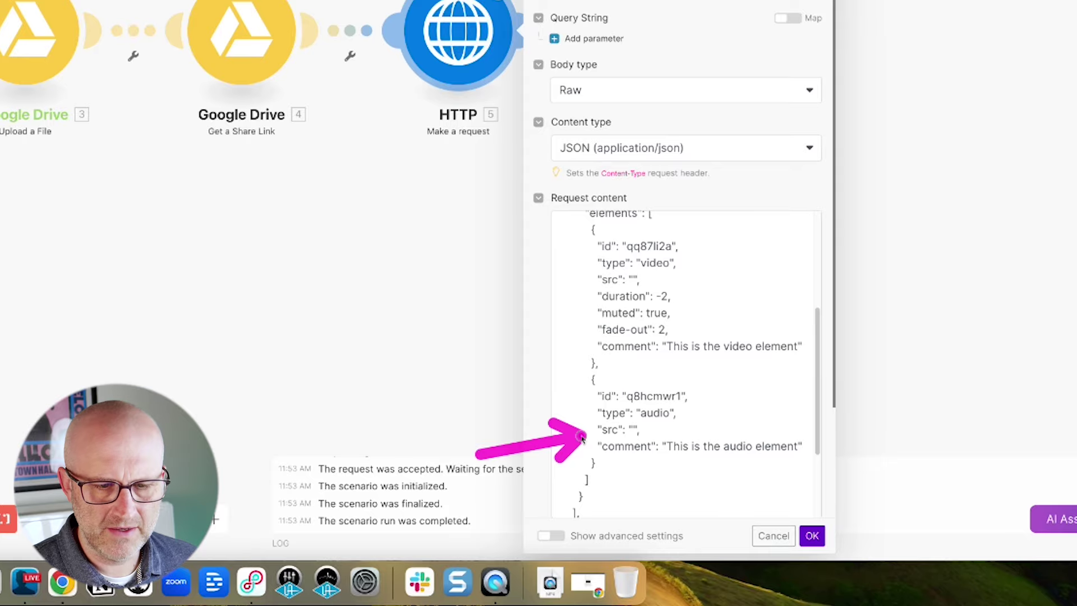
left_click(633, 430)
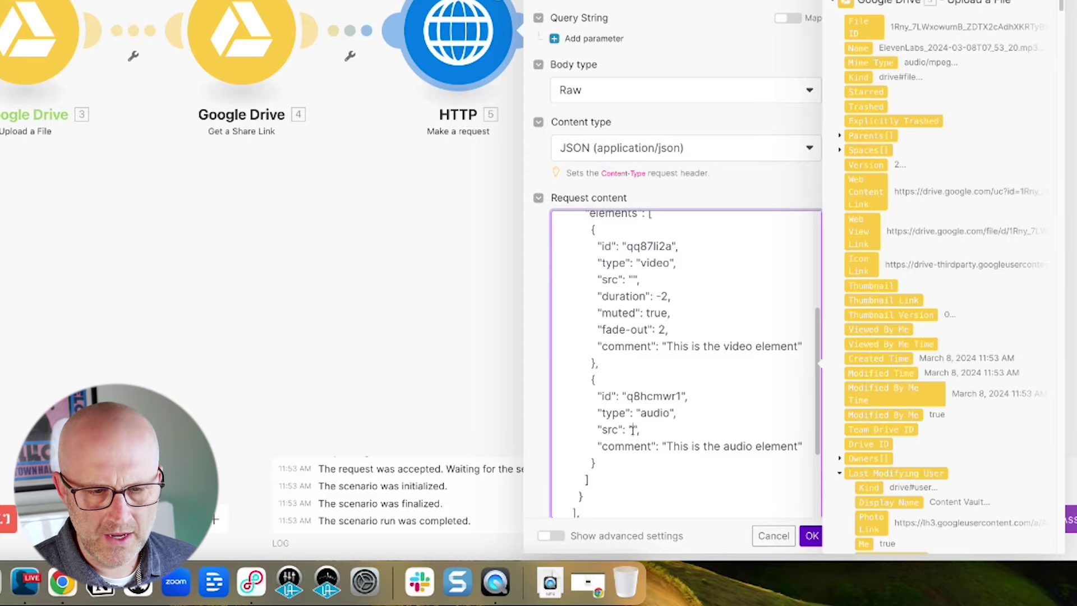
Paste the Google Drive uc?id download URL into the video element's source.
mouse_move(353, 246)
left_mouse_down()
mouse_move(308, 197)
mouse_move(299, 150)
left_mouse_up()
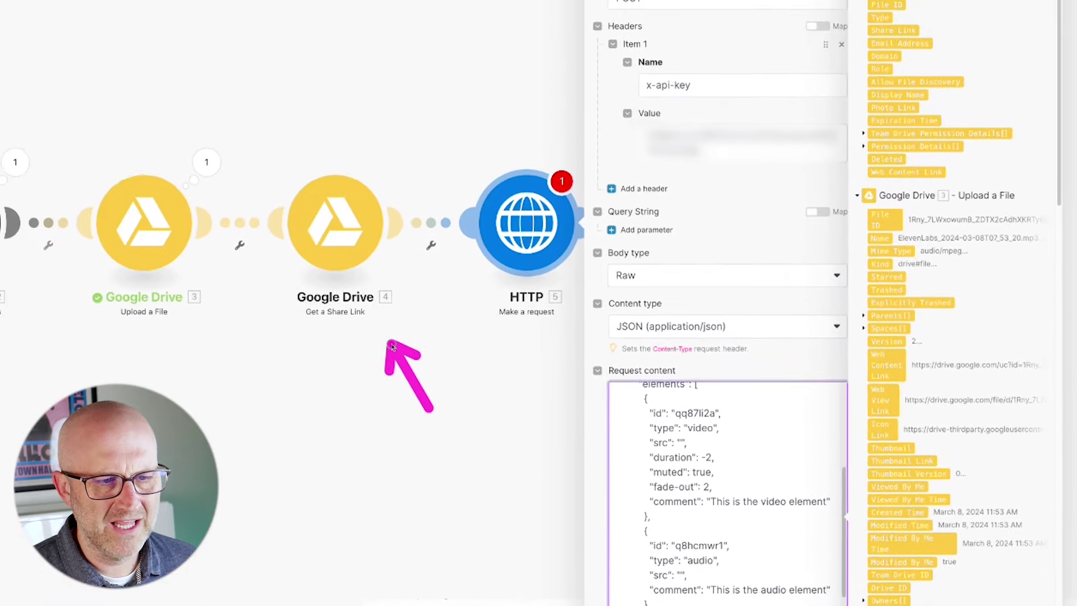
left_click_drag(746, 110, 853, 83)
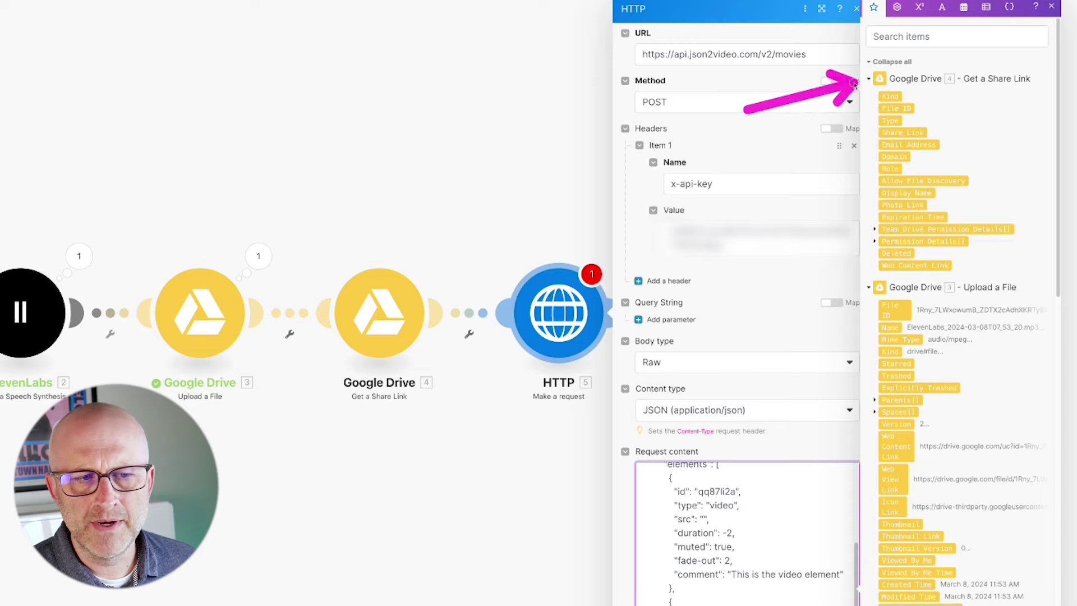
mouse_move(745, 109)
left_mouse_down()
mouse_move(873, 230)
mouse_move(870, 259)
left_mouse_up()
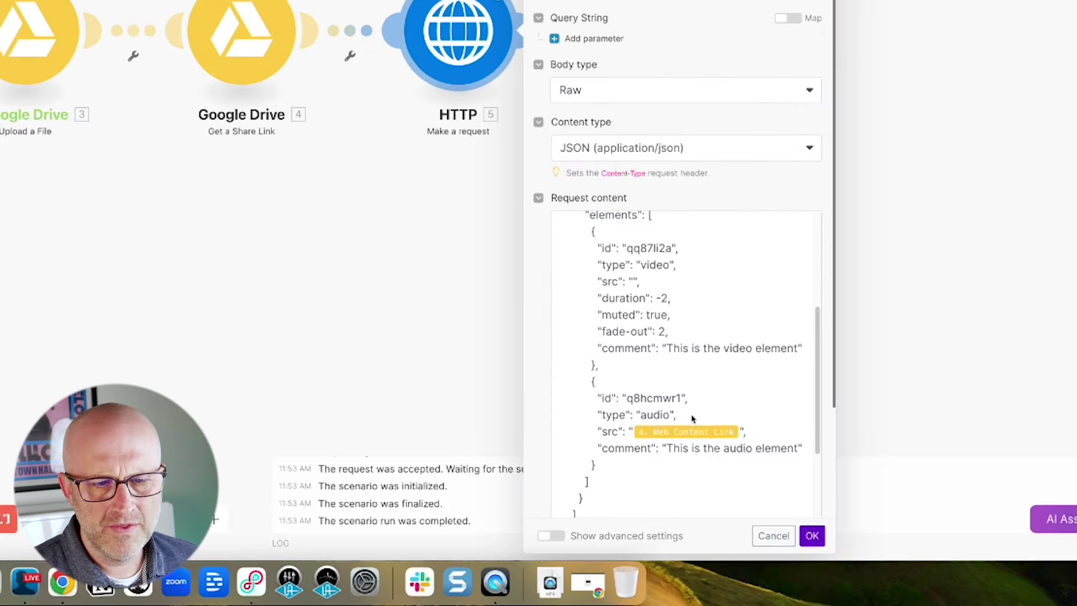
scroll(692, 417, "up", 6)
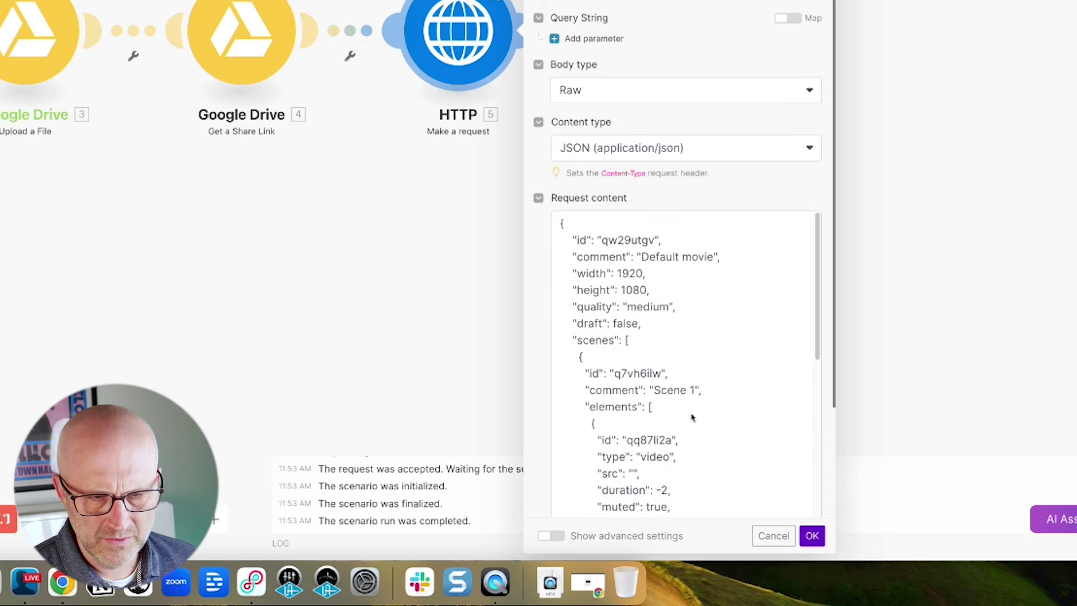
scroll(692, 417, "down", 3)
left_click(634, 345)
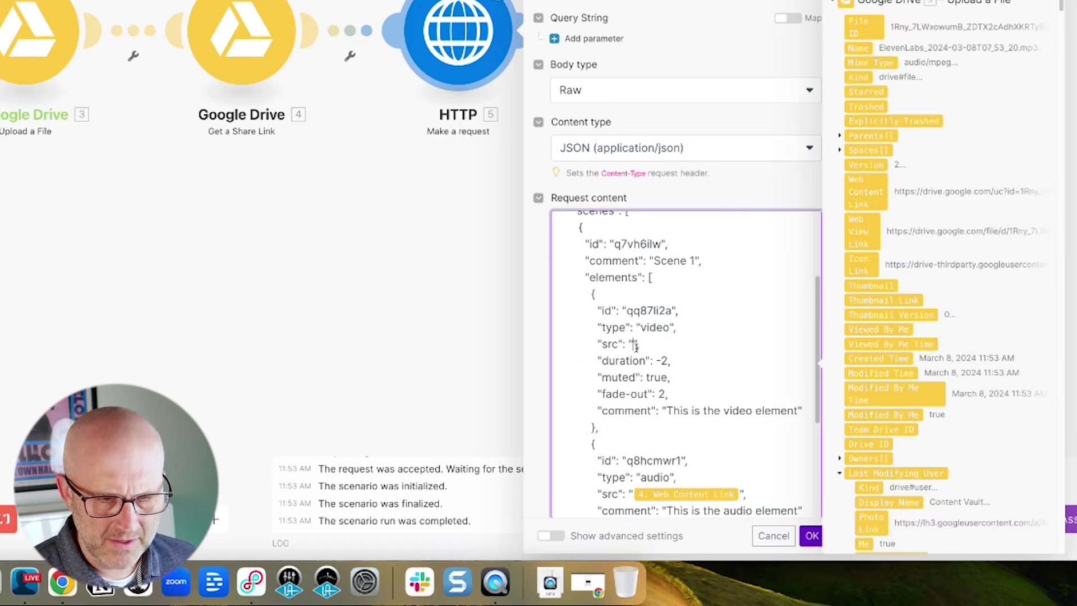
scroll(634, 346, "down", 5)
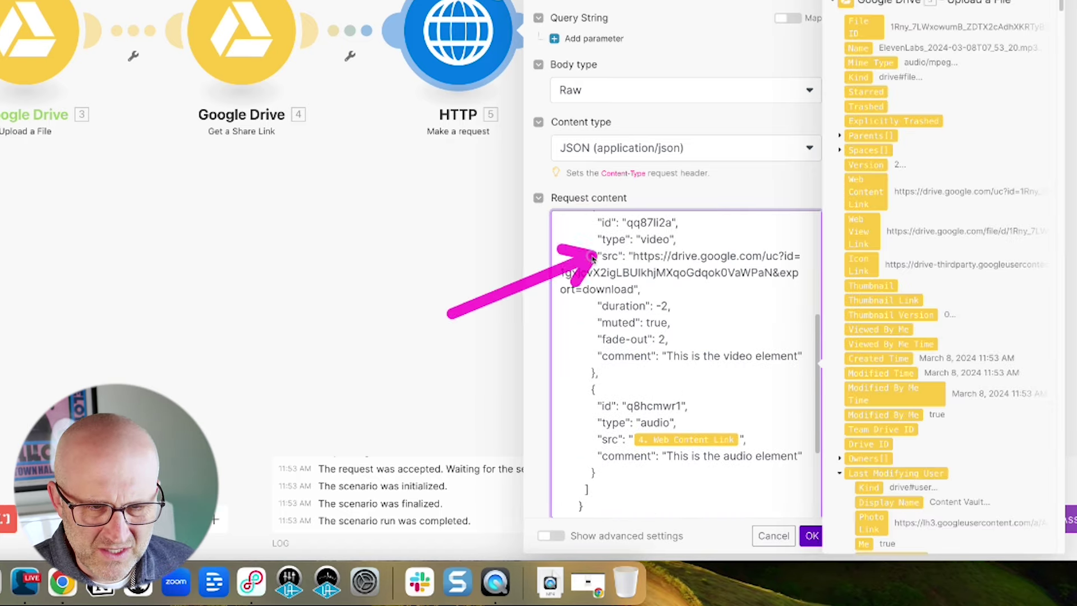
left_click_drag(503, 288, 722, 272)
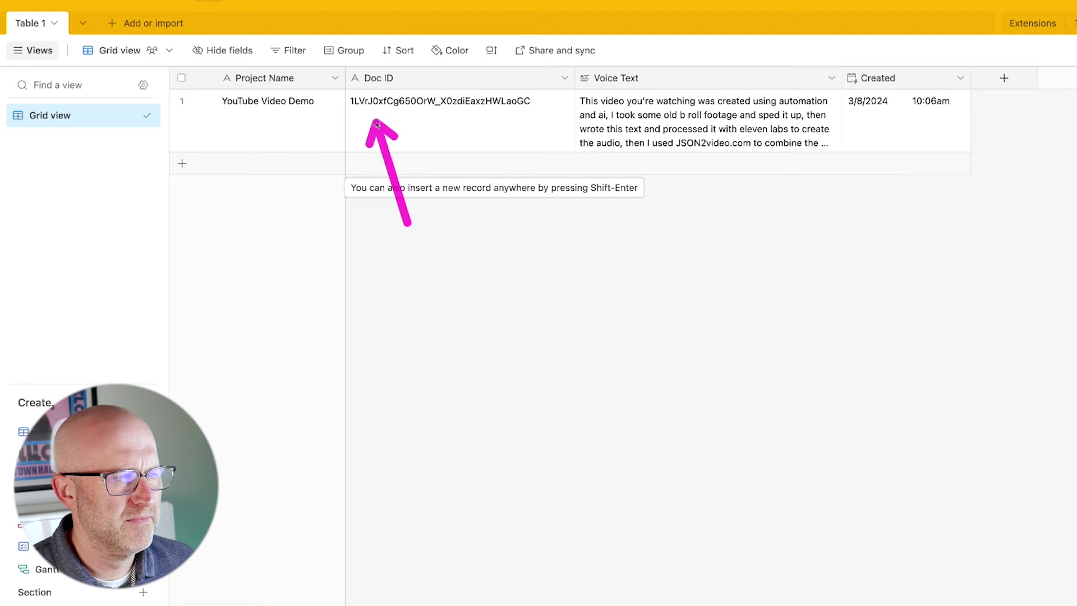
mouse_move(423, 1)
left_mouse_down()
mouse_move(385, 48)
mouse_move(389, 66)
left_mouse_up()
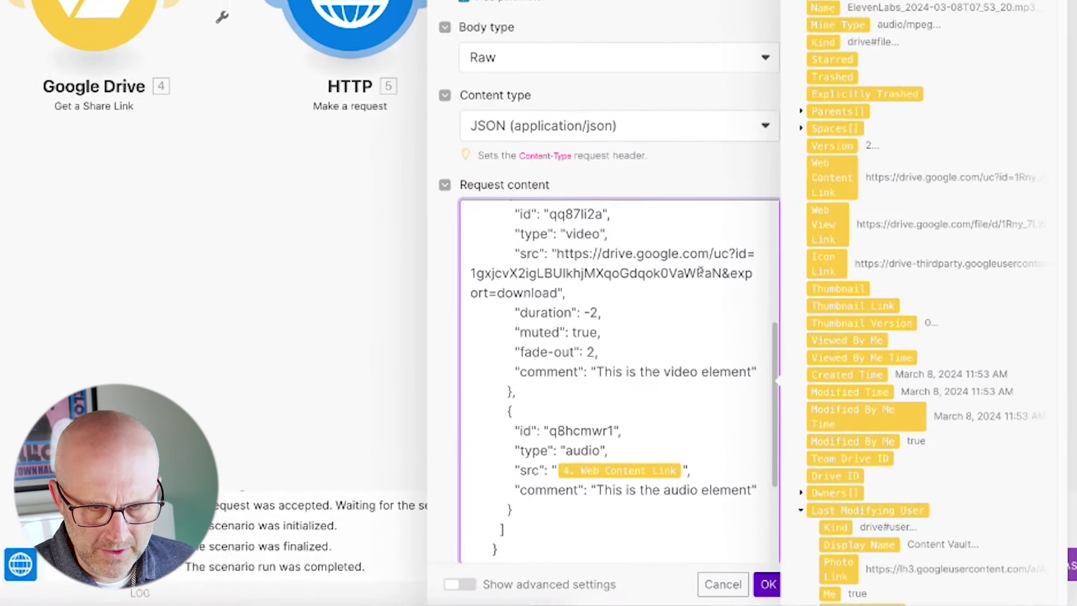
Replace the hard-coded file ID in the URL with the Airtable Doc ID and save.
left_click(701, 273)
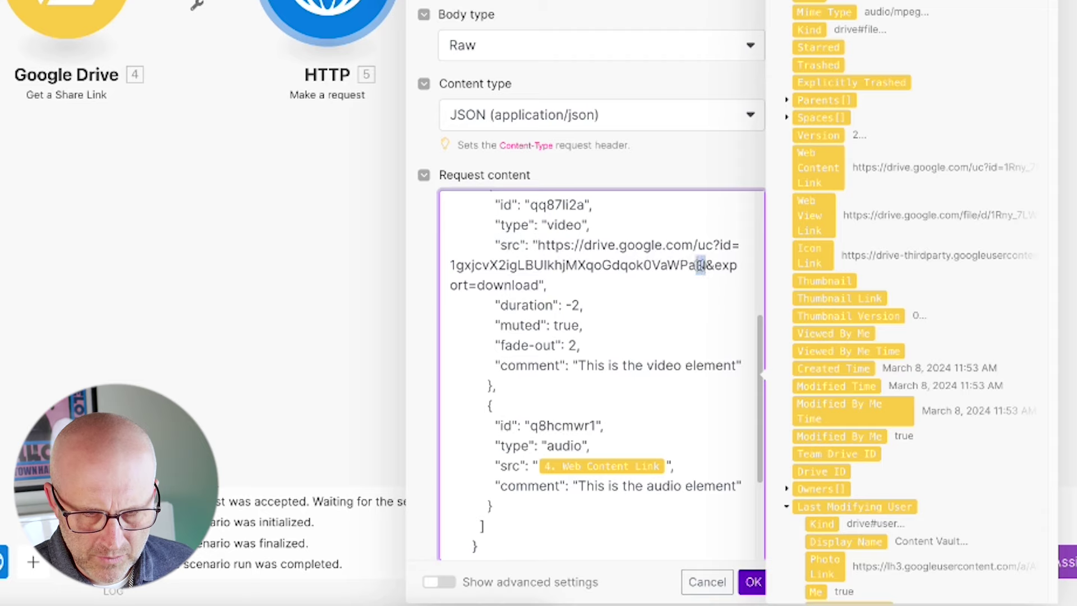
left_click_drag(700, 264, 474, 270)
key("BackSpace")
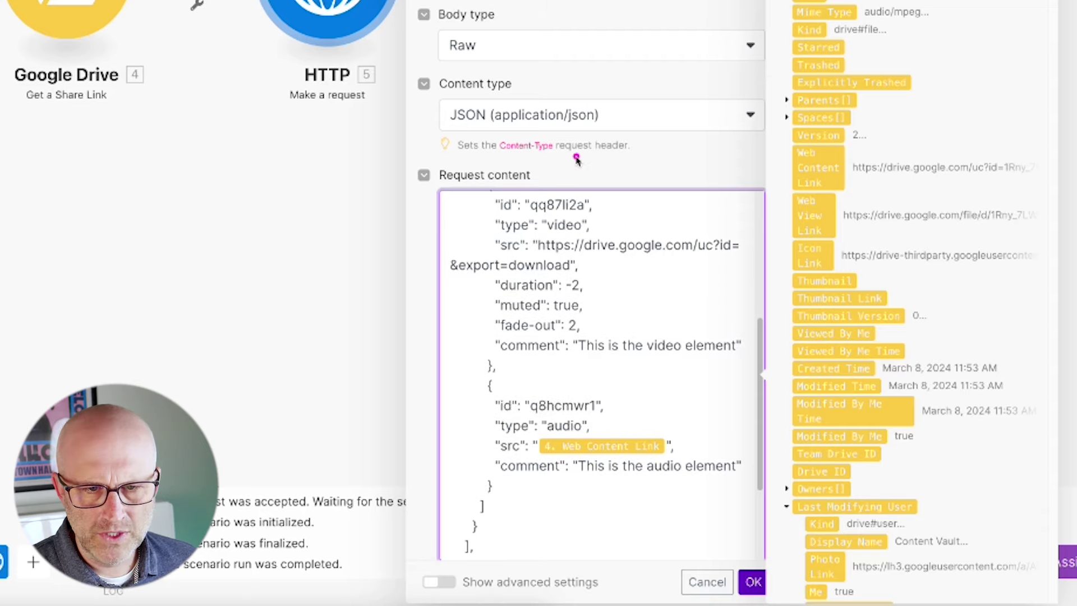
scroll(935, 212, "down", 15)
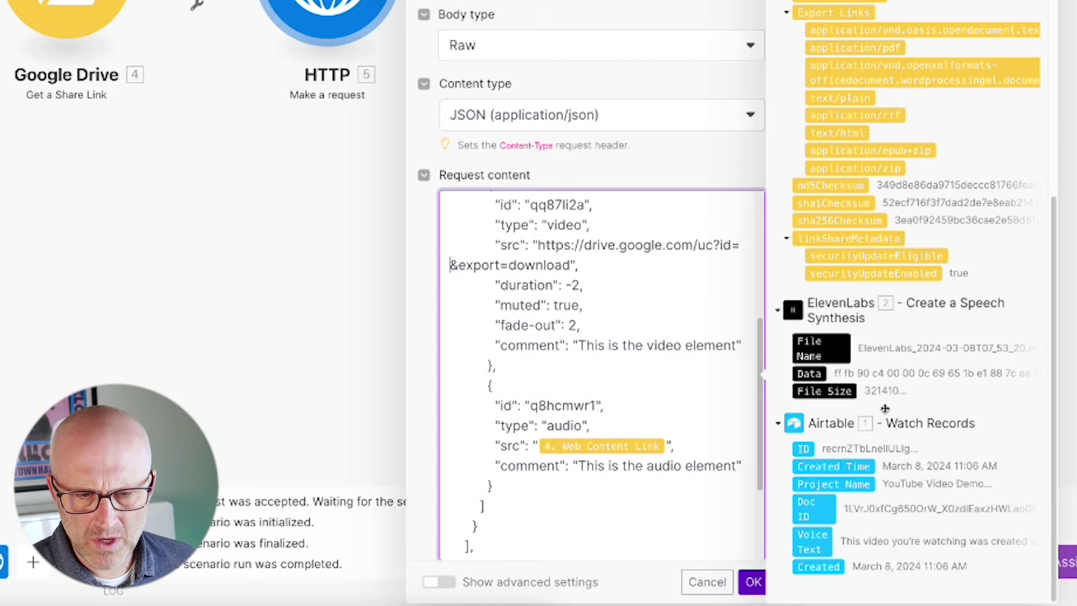
left_click(819, 507)
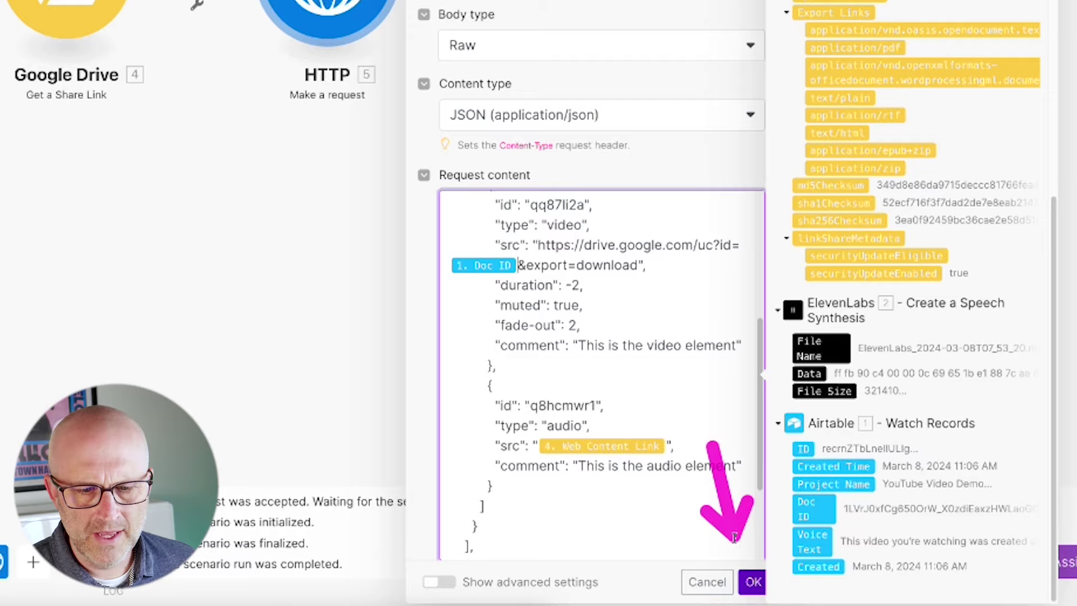
left_click(752, 582)
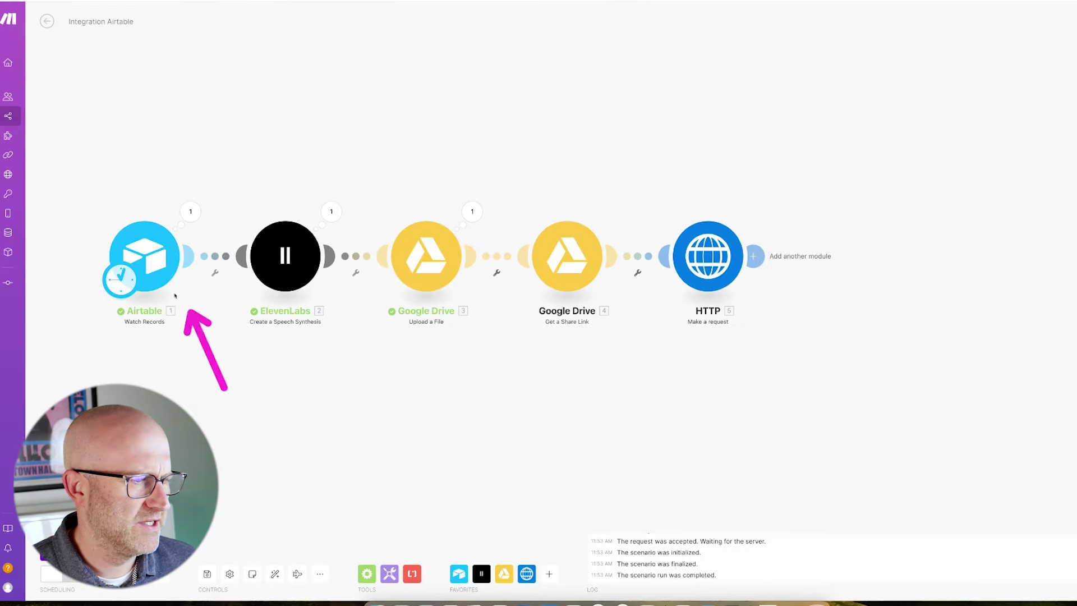
Run the scenario from the YouTube Video Demo record and confirm the JSON2Video request returned status 200.
right_click(158, 271)
left_click(191, 307)
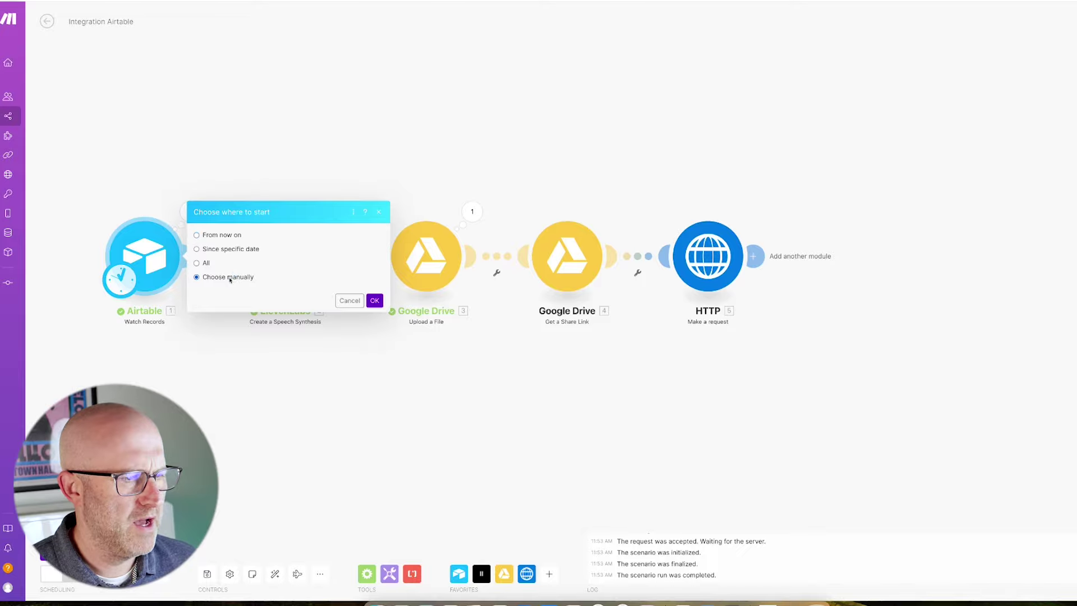
left_click(256, 292)
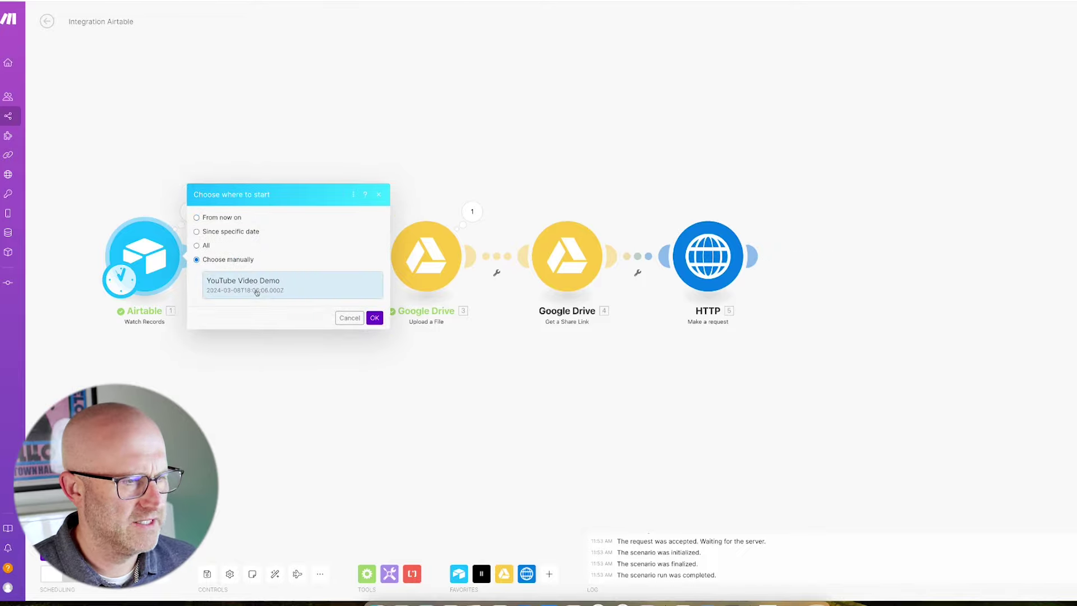
left_click(375, 319)
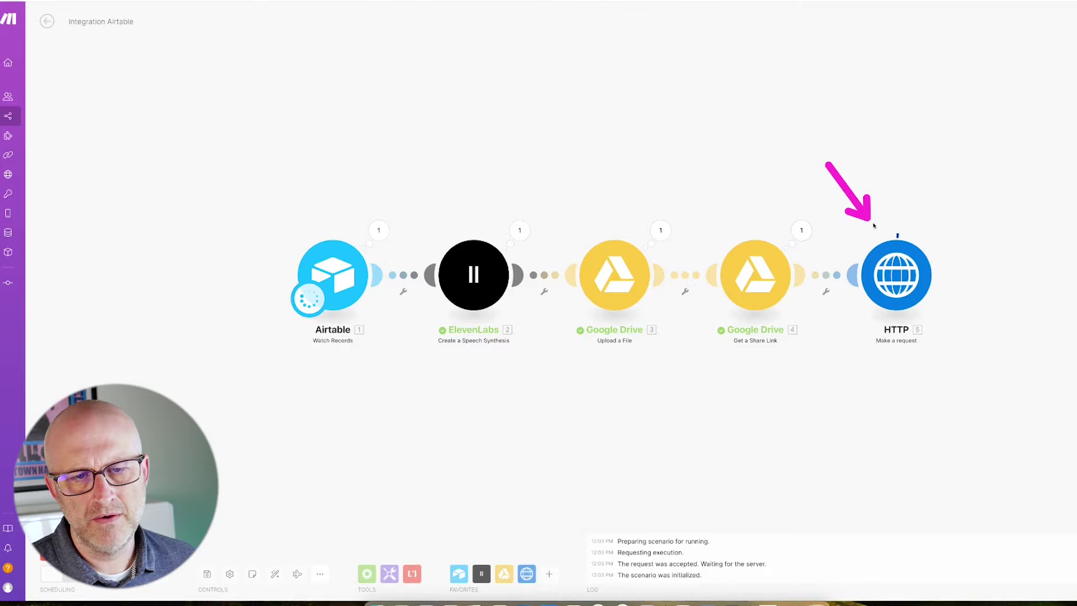
left_click(942, 230)
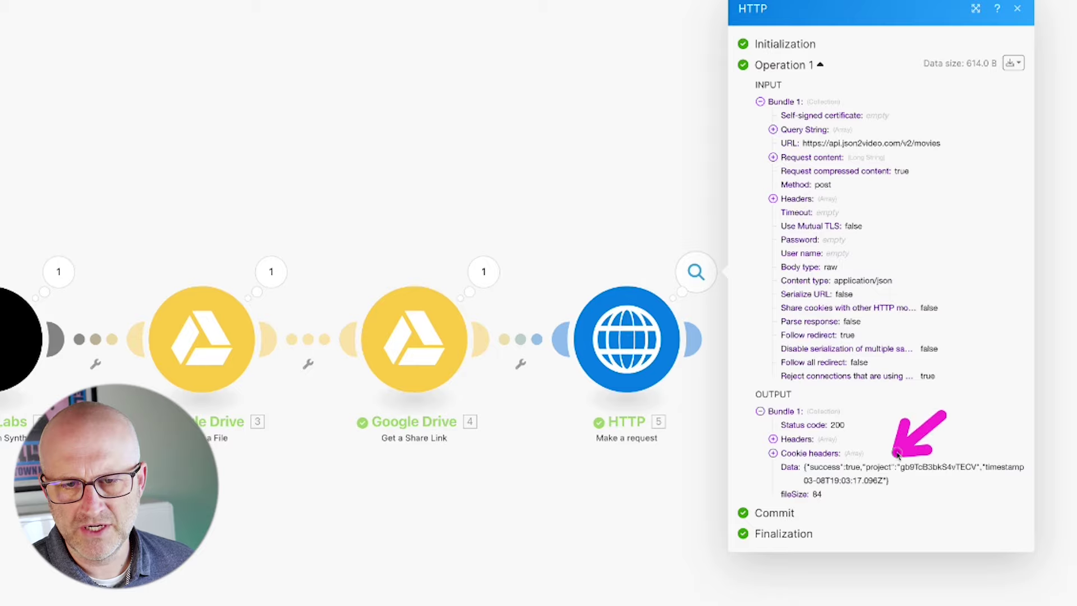
left_click(691, 339)
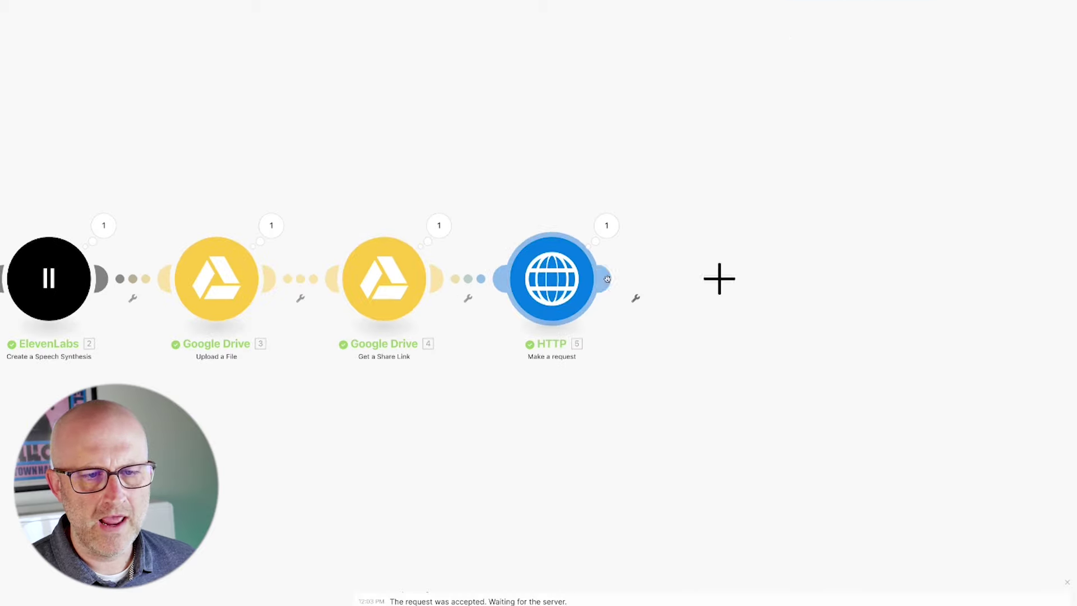
Add a Router after the HTTP request and filter its upper route on Status code equal to 200.
left_click(813, 341)
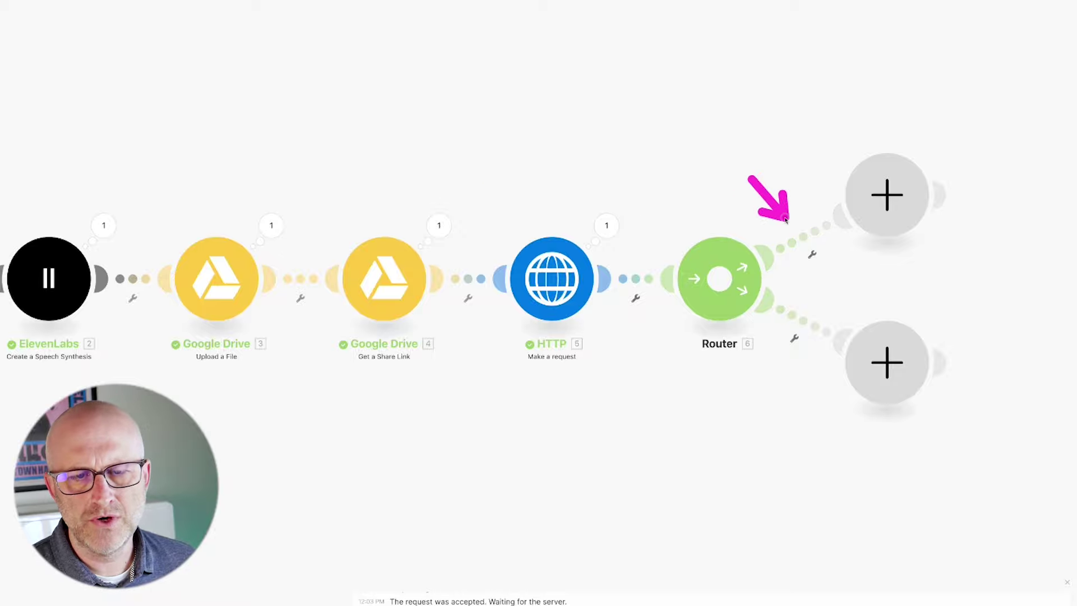
left_click(812, 256)
left_click(948, 263)
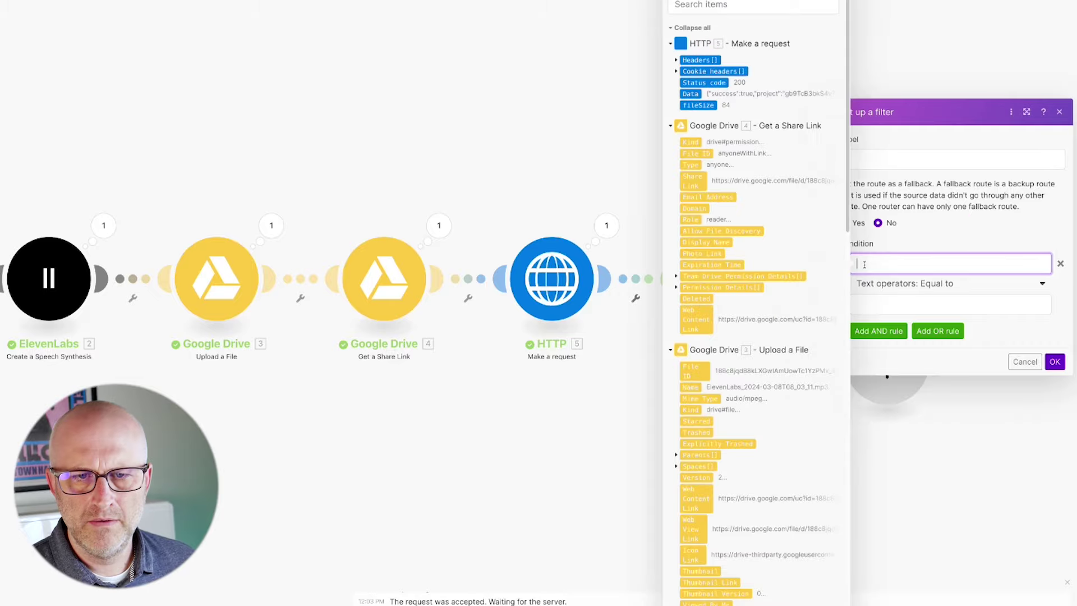
left_click(689, 83)
left_click(881, 308)
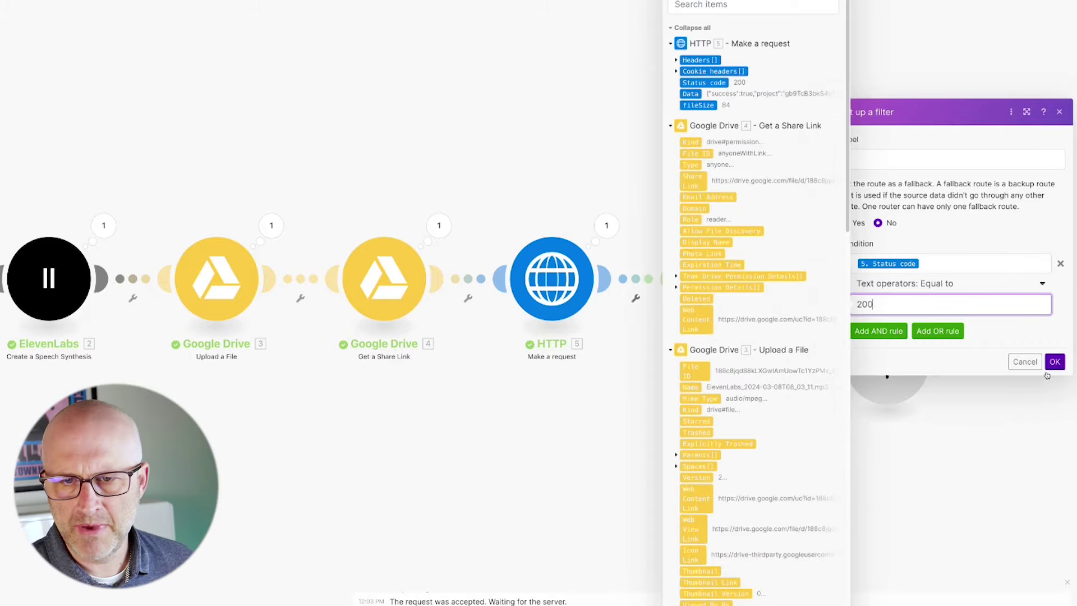
left_click(1052, 363)
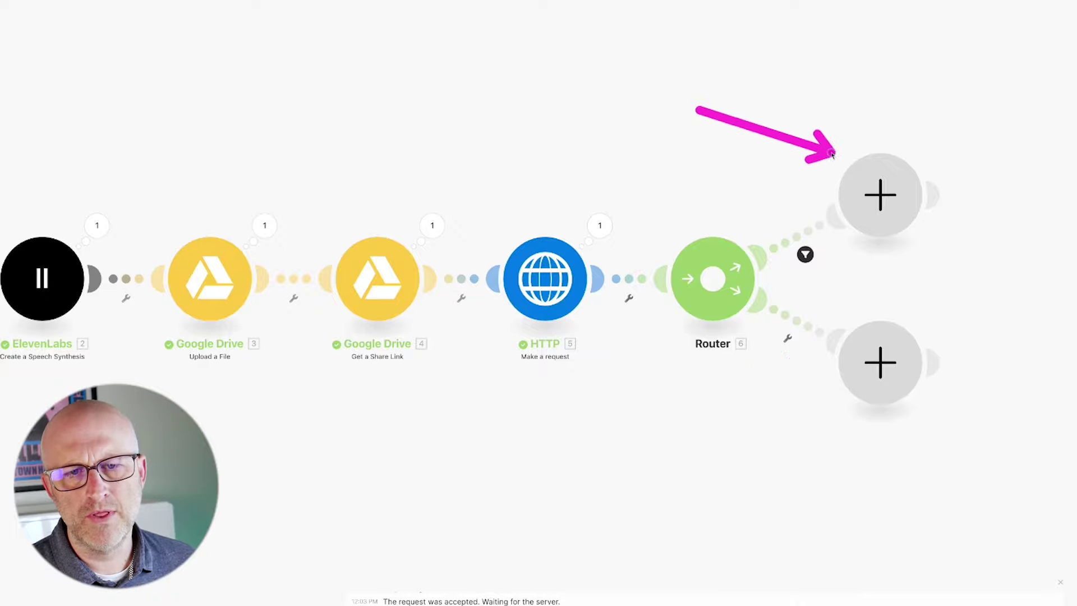
Center the router on the canvas and re-check the HTTP request's output.
left_click_drag(761, 189, 373, 213)
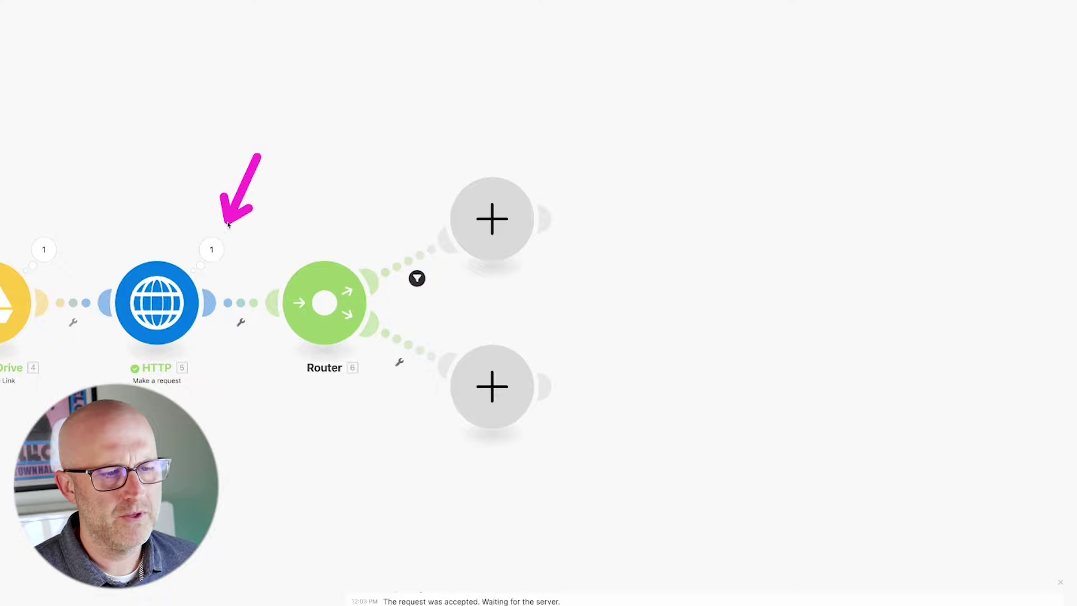
left_click(212, 251)
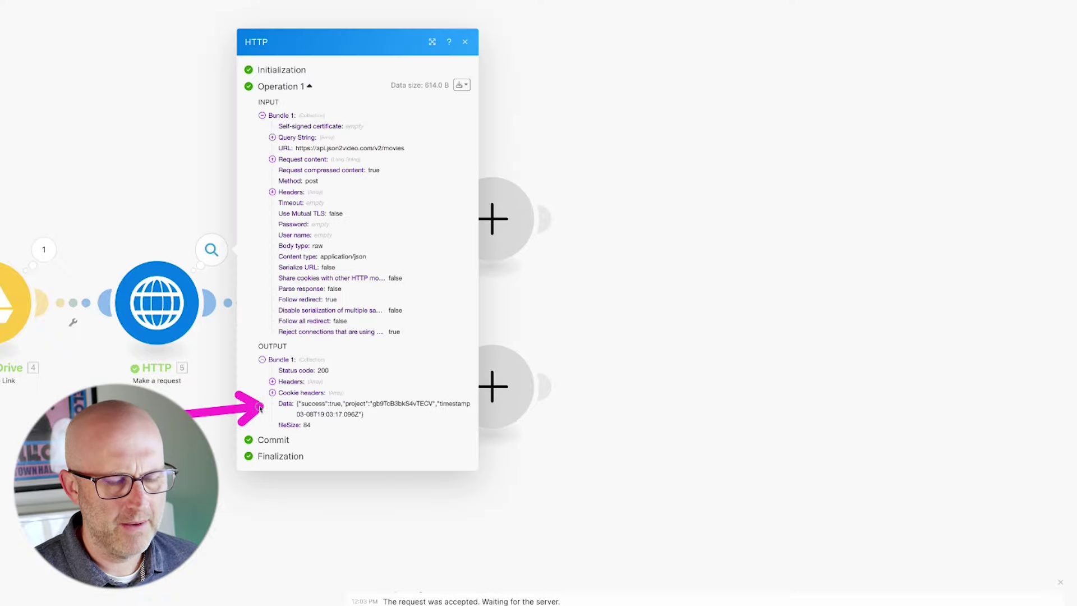
left_click(599, 192)
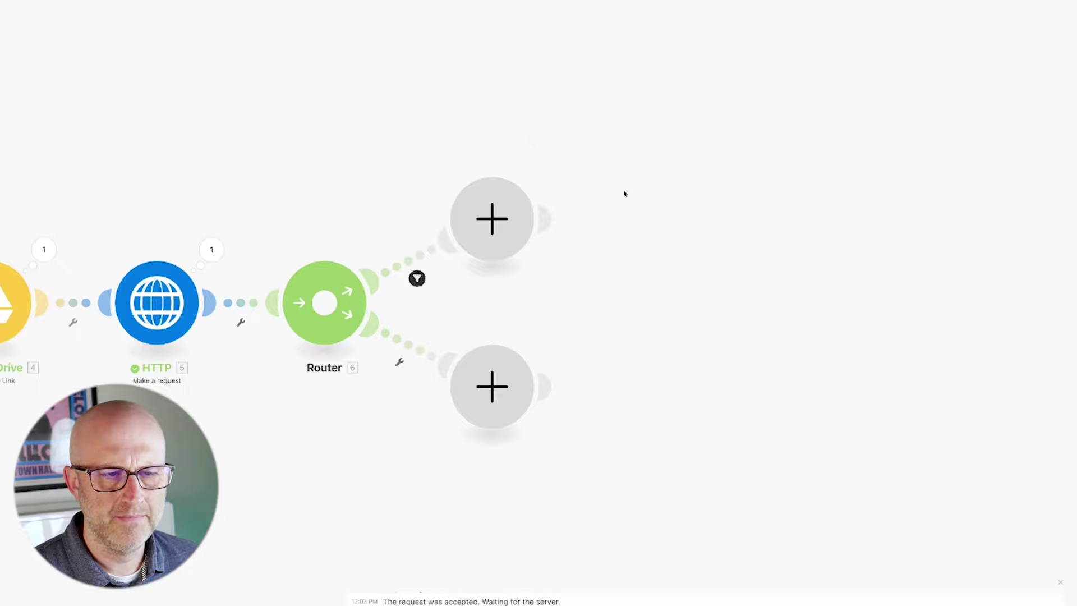
Add a Parse JSON module on the upper route, mapping the HTTP response Data as its JSON string.
left_click(493, 220)
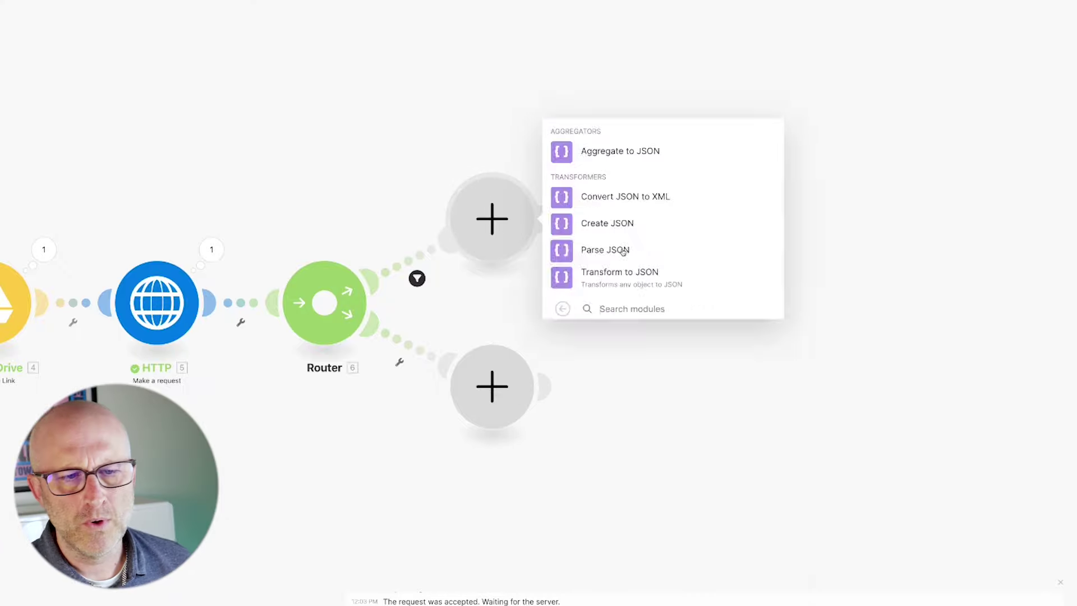
left_click(619, 248)
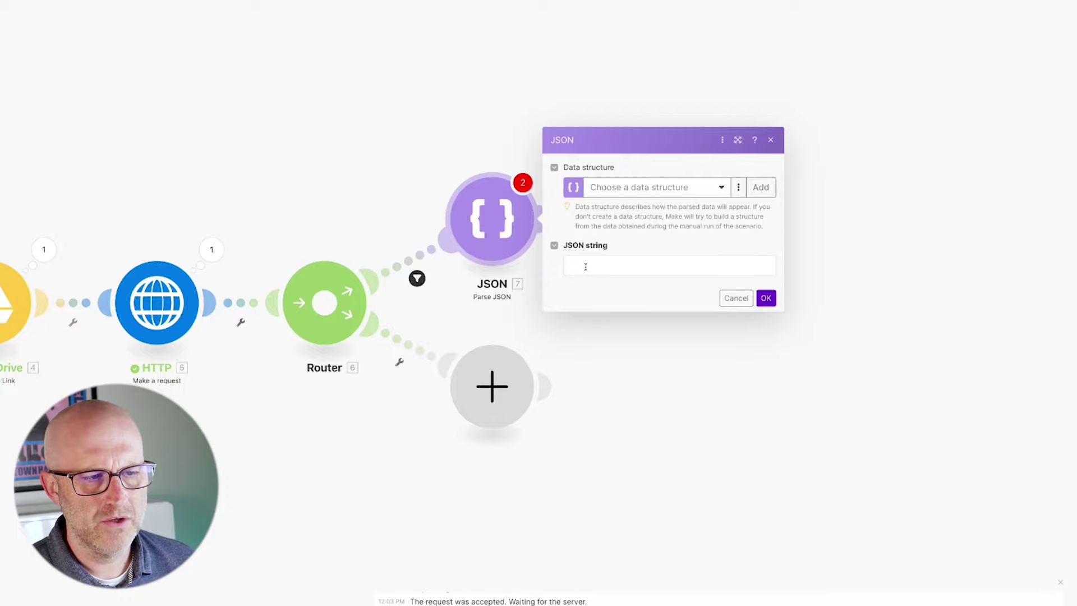
left_click(585, 266)
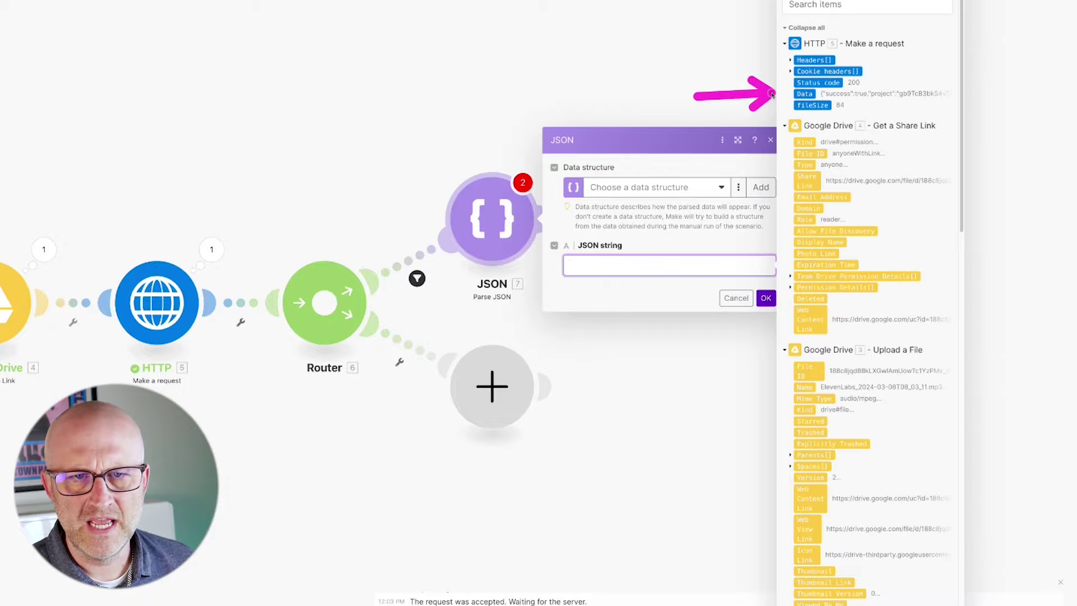
left_click(740, 115)
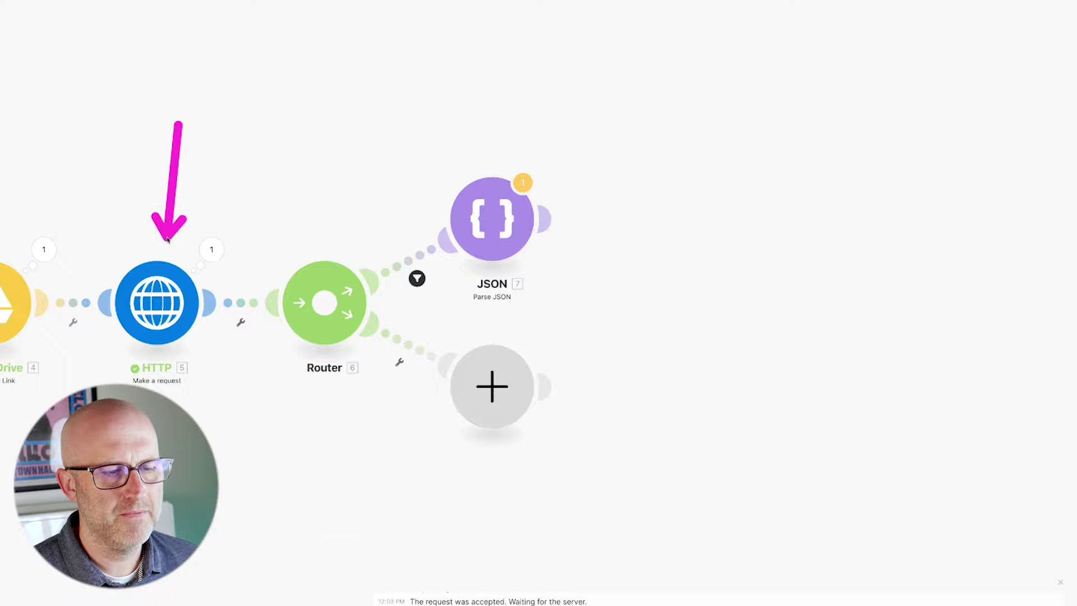
left_click(212, 249)
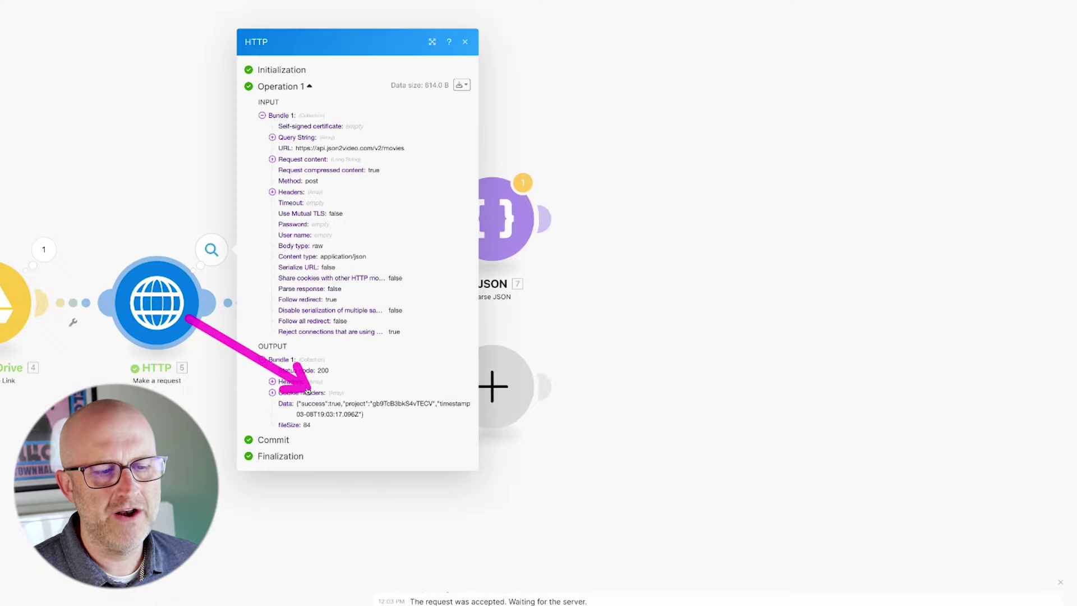
left_click(557, 101)
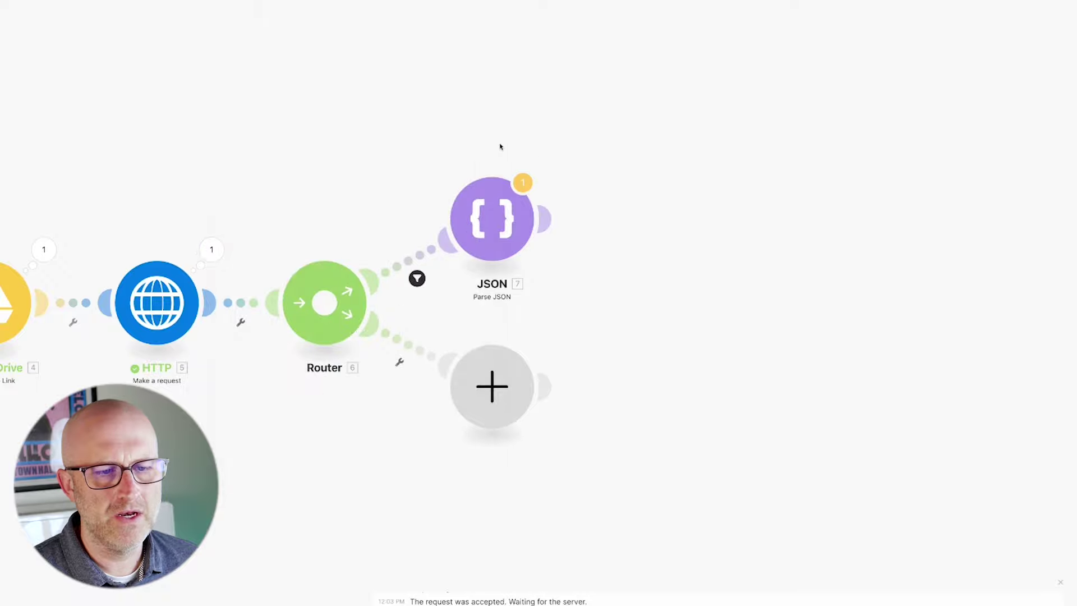
Add a new module after Parse JSON and search for the 'tools' app.
left_click(542, 219)
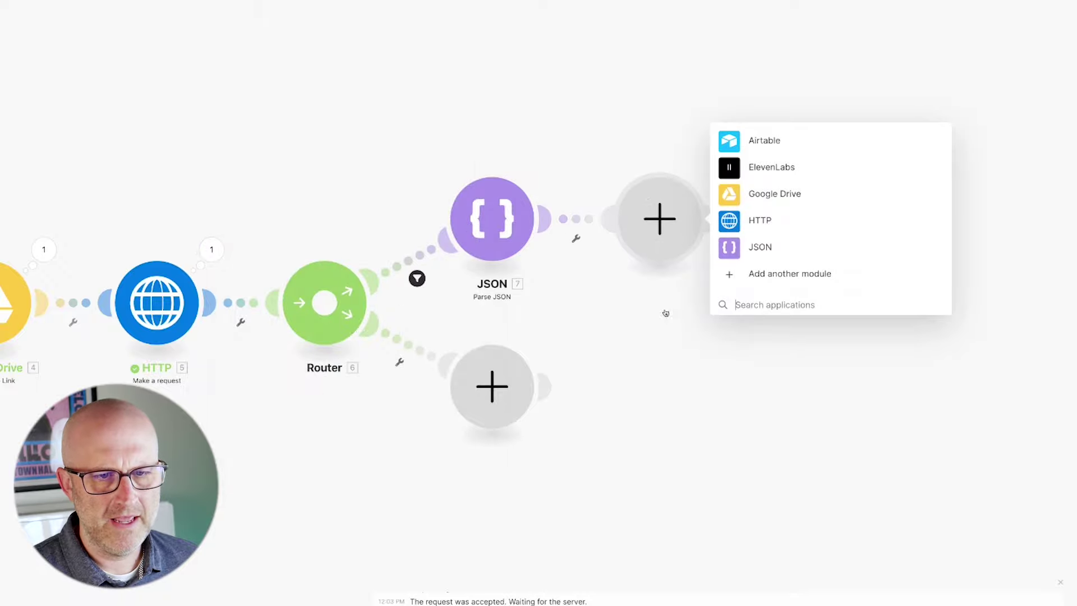
type("tools")
left_click(761, 198)
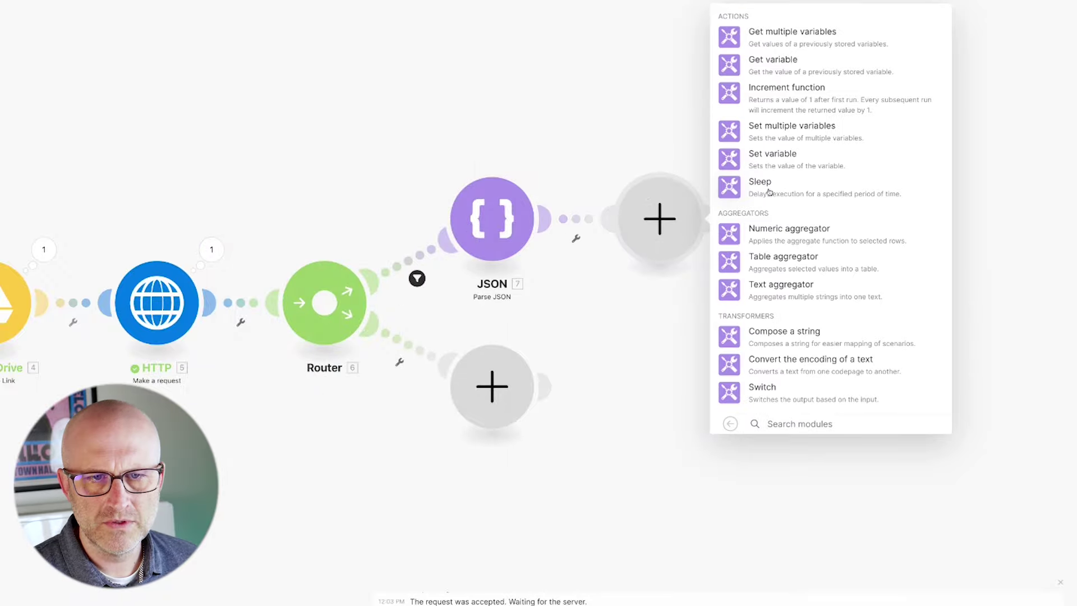
Add a Tools Sleep module with a 120-second delay after the JSON parser.
left_click(769, 192)
type("120")
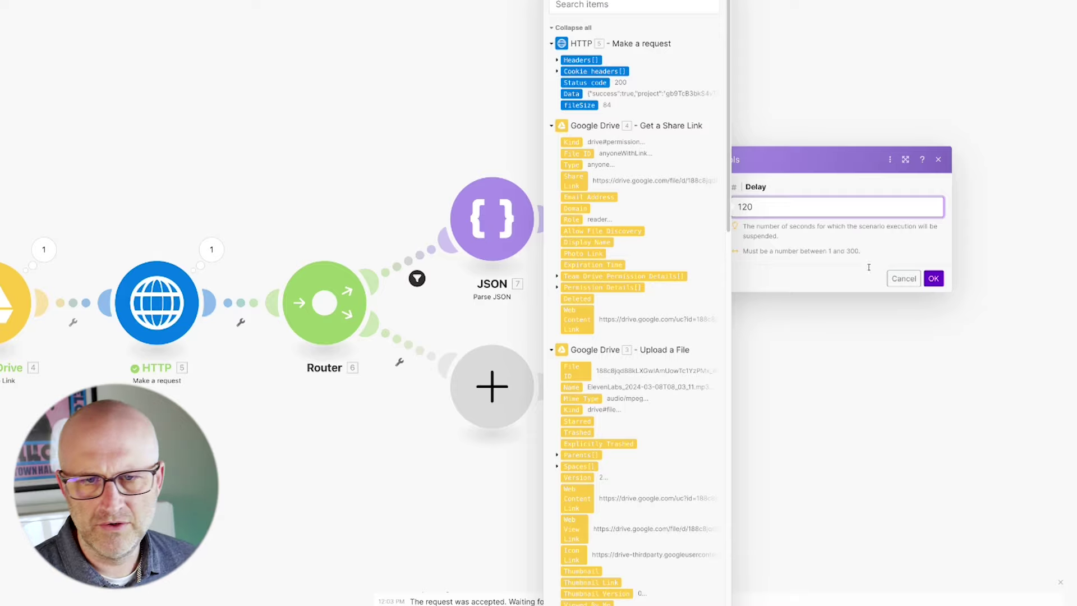
left_click(936, 281)
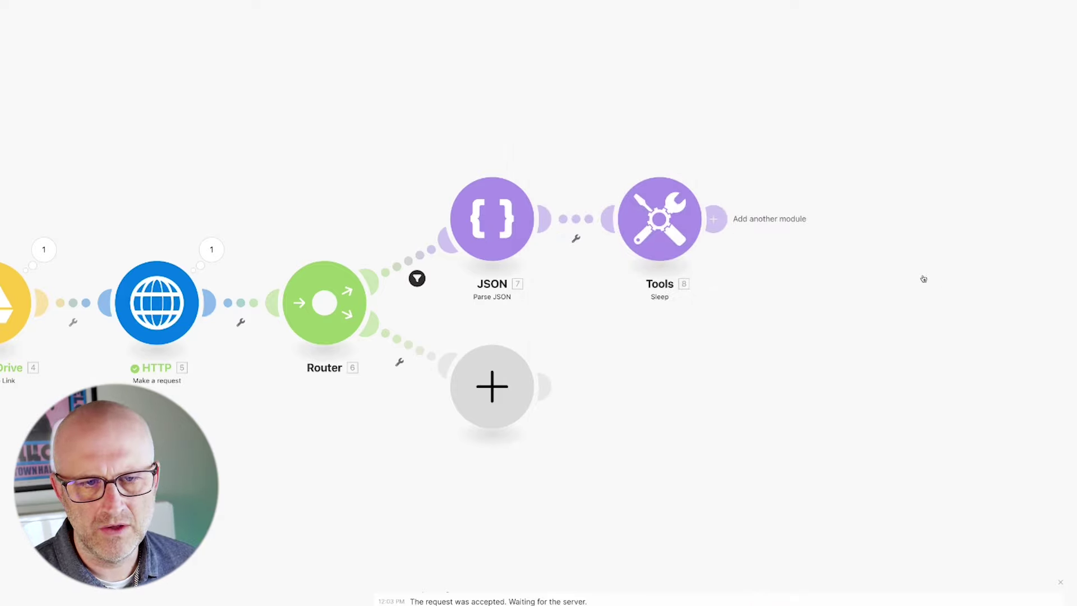
Add an HTTP request to the JSON2Video movies URL with an x-api-key header and project query parameter.
left_click(713, 219)
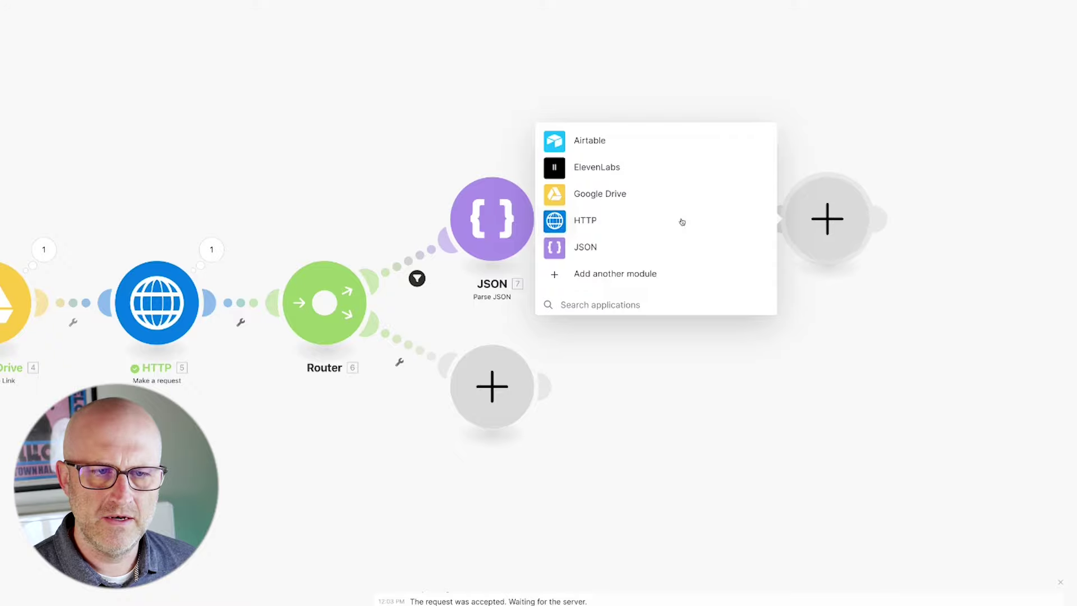
left_click(596, 226)
left_click(601, 73)
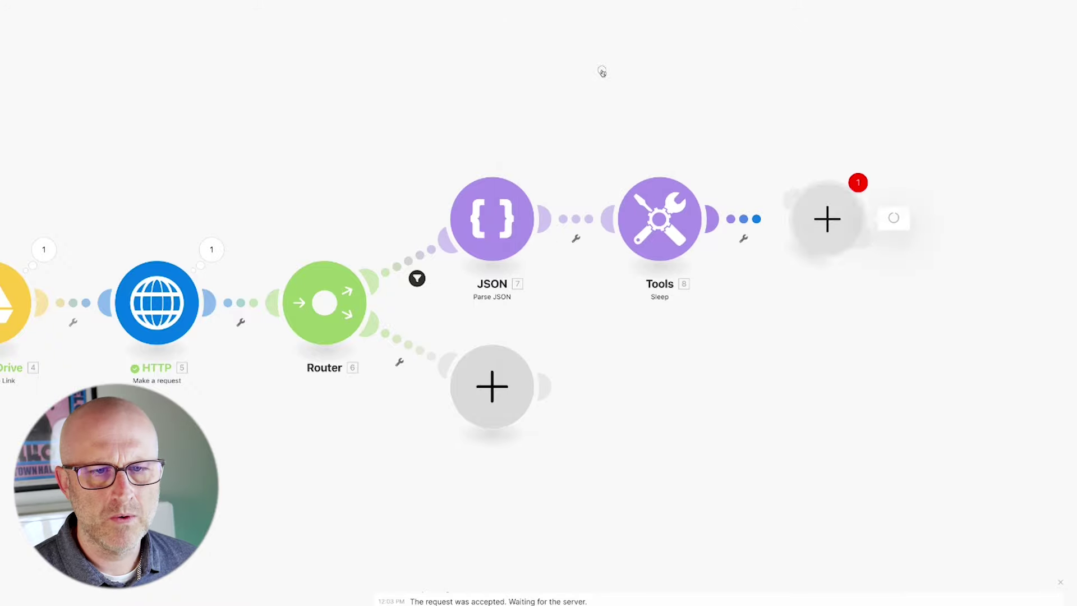
left_click(574, 100)
type("https://api.json2video.com/v2/movies")
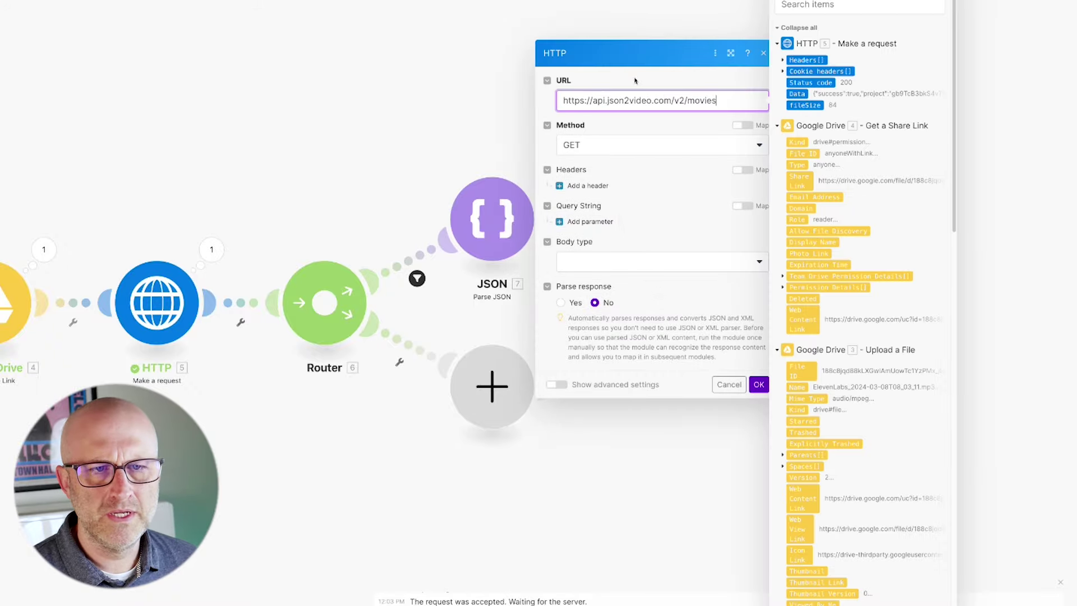
left_click(635, 81)
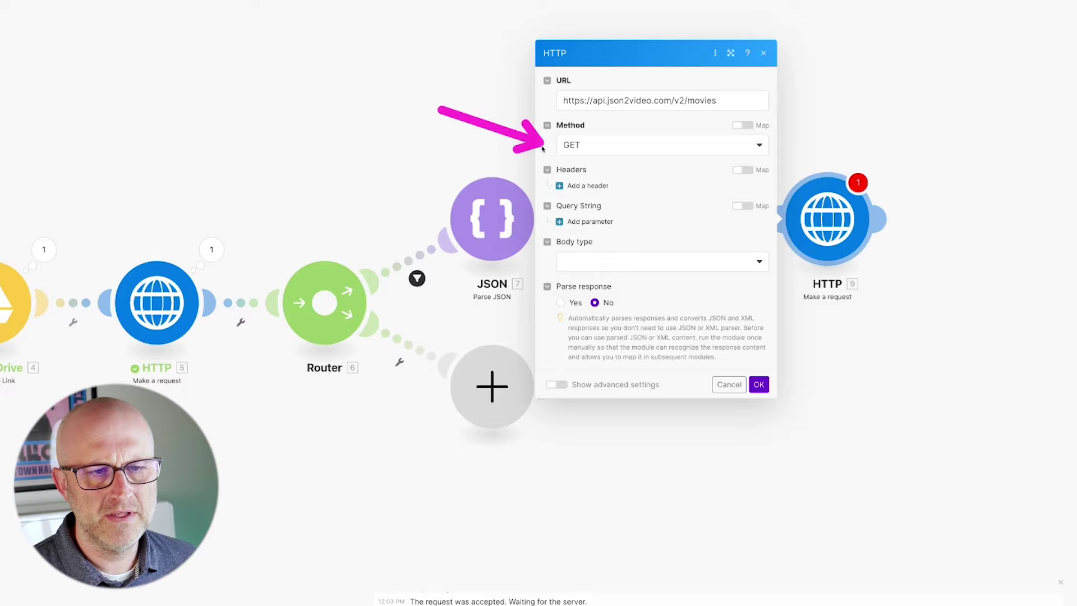
left_click(587, 185)
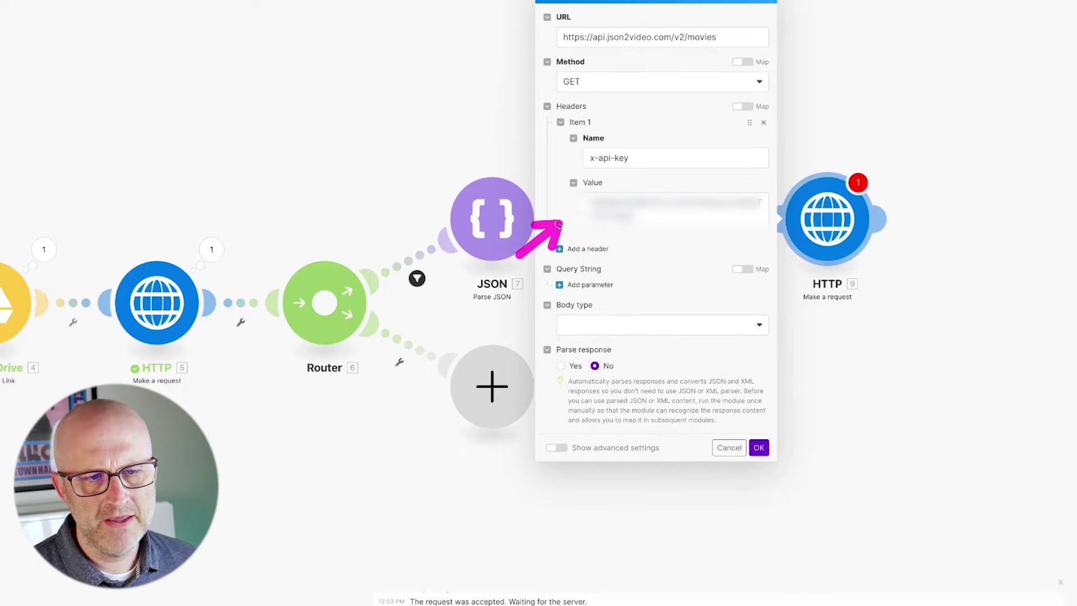
left_click(590, 285)
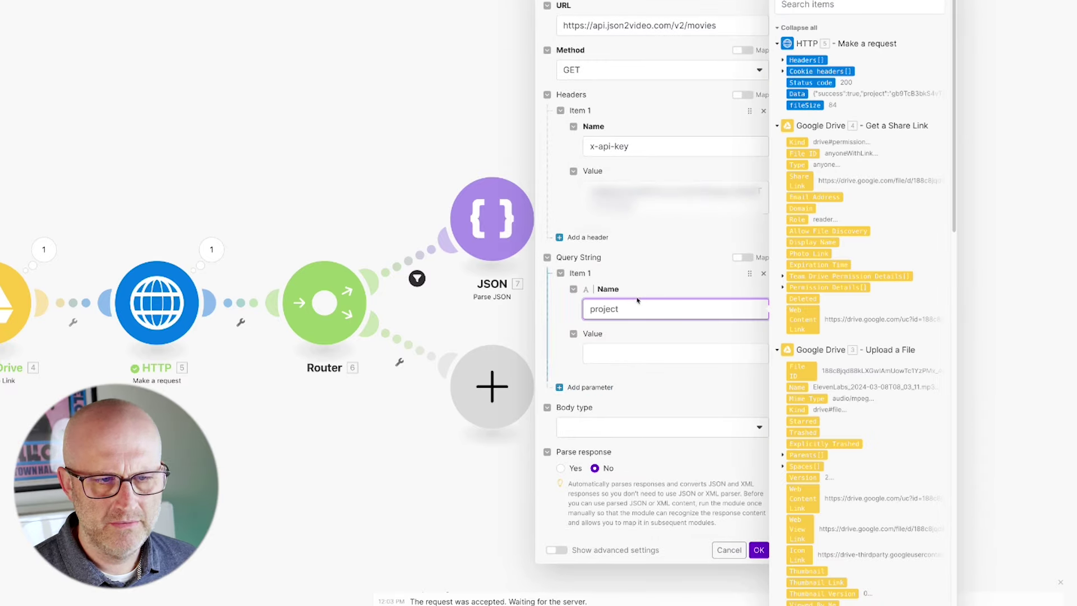
left_click(579, 346)
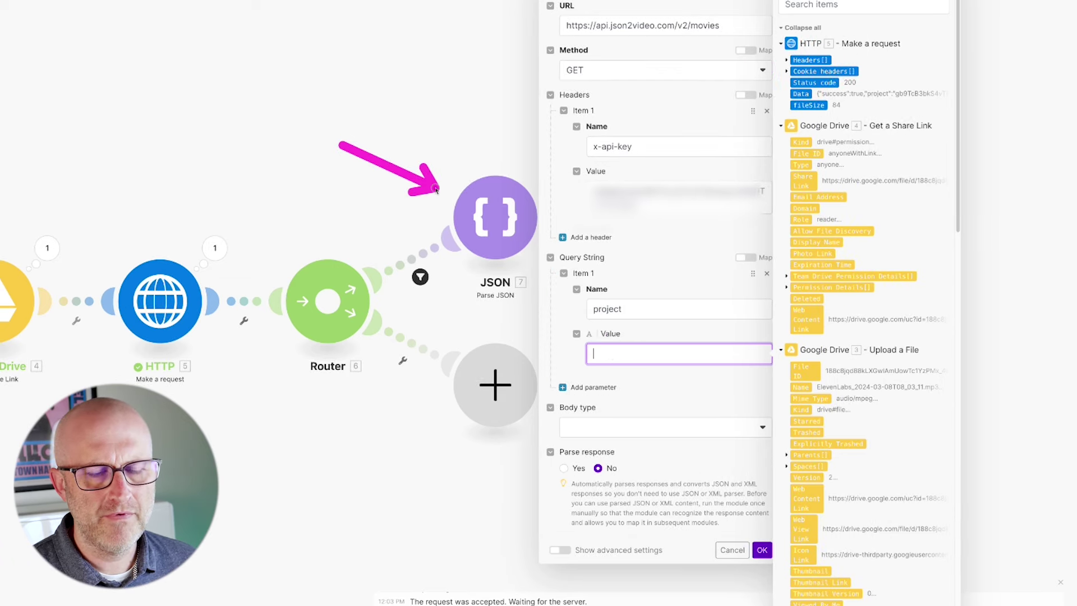
Save the HTTP request and run the scenario once from a manually chosen Airtable record.
left_click(762, 550)
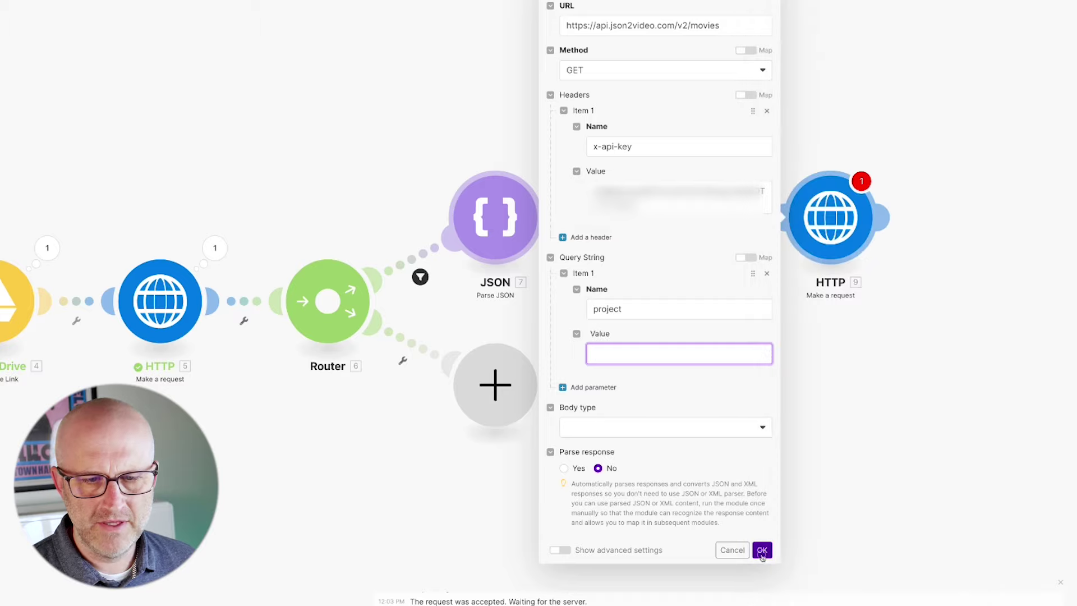
left_click_drag(741, 481, 1052, 437)
scroll(243, 373, "down", 3)
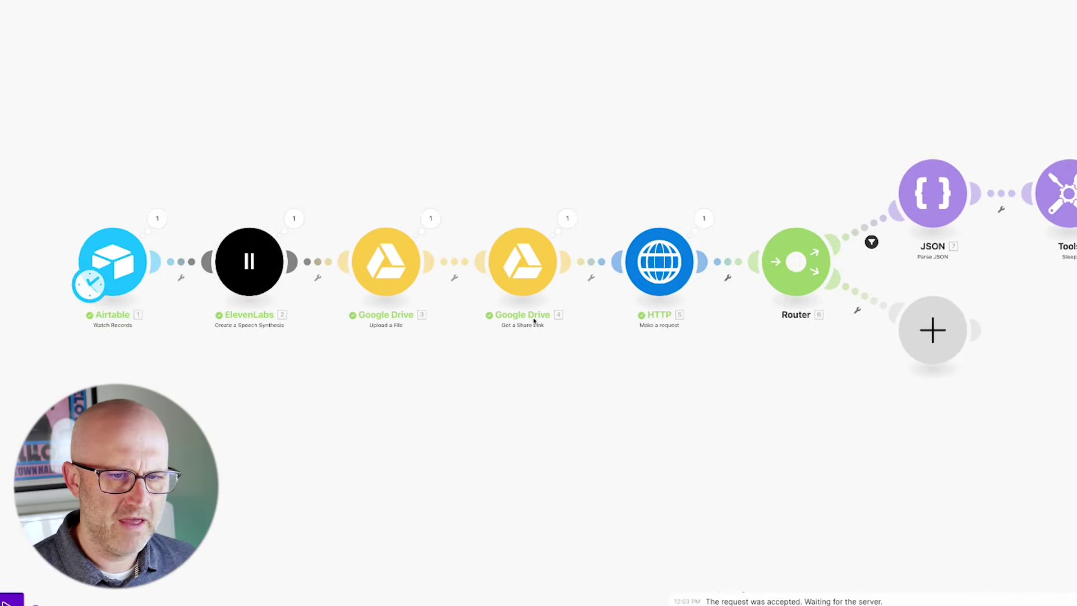
right_click(133, 268)
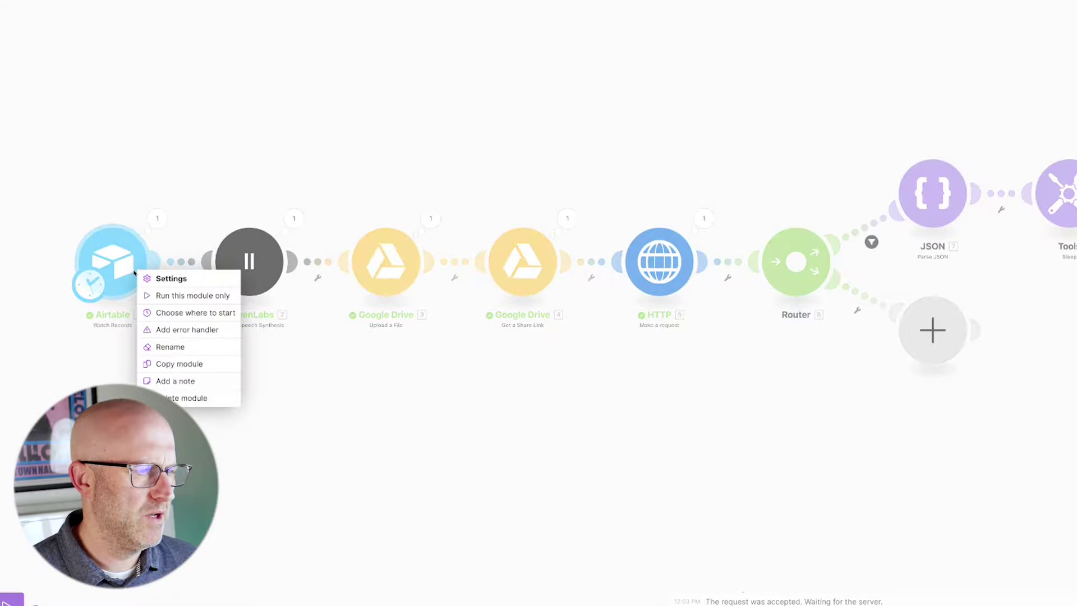
left_click(185, 320)
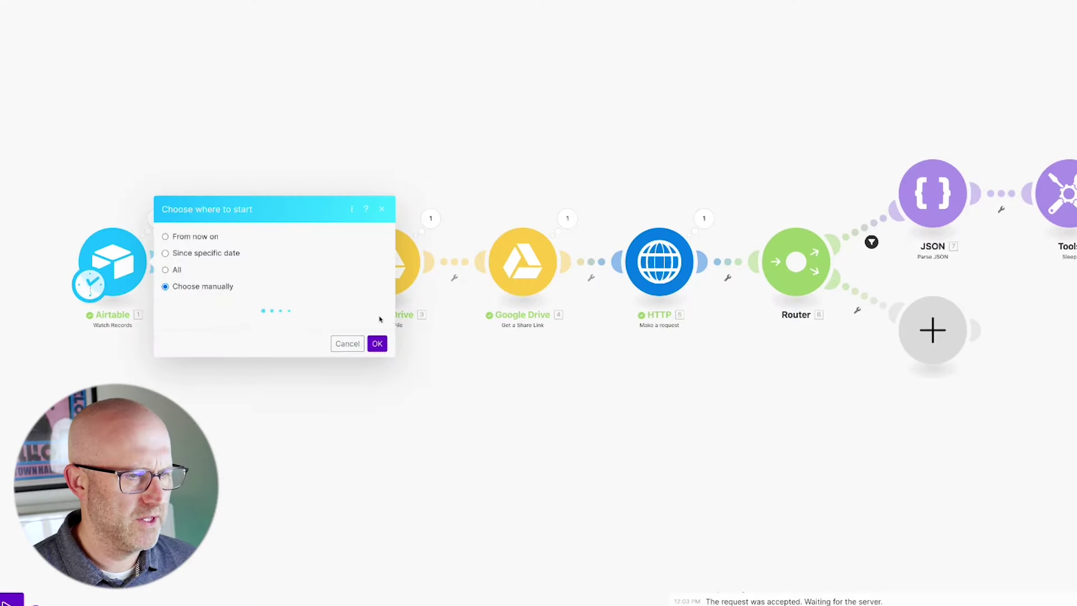
left_click(384, 337)
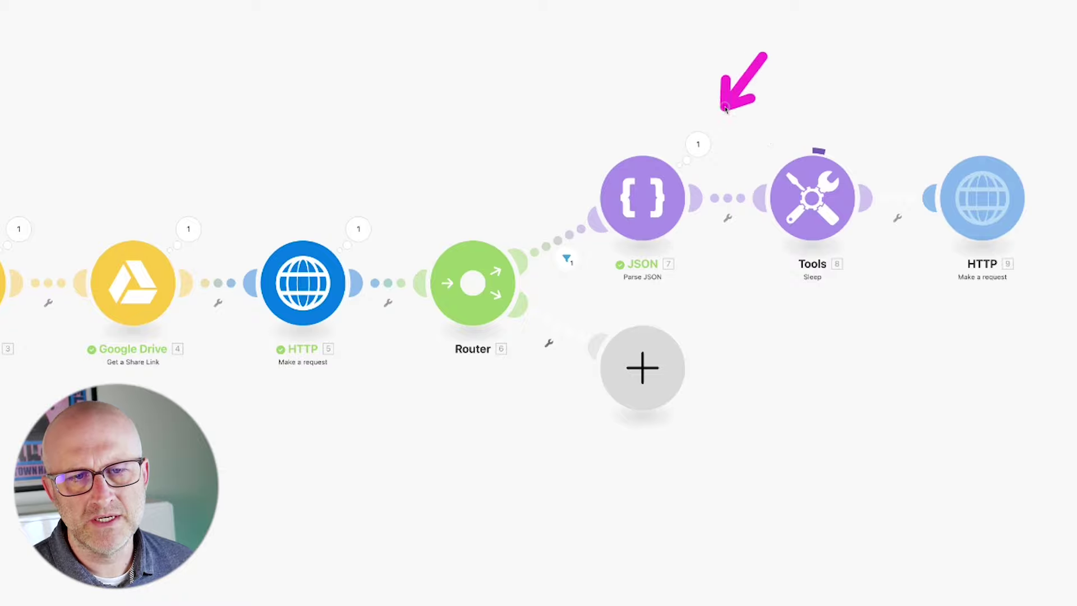
Inspect the Parse JSON results showing success true, the project ID and timestamp.
left_click(706, 148)
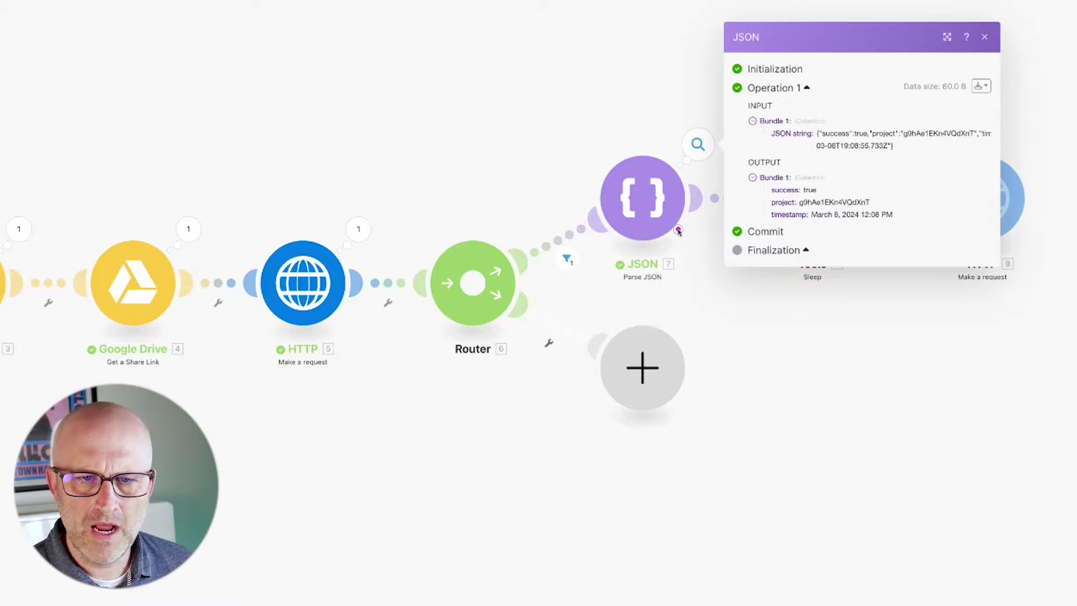
mouse_move(678, 231)
left_mouse_down()
mouse_move(732, 157)
mouse_move(793, 120)
mouse_move(777, 136)
mouse_move(814, 146)
left_mouse_up()
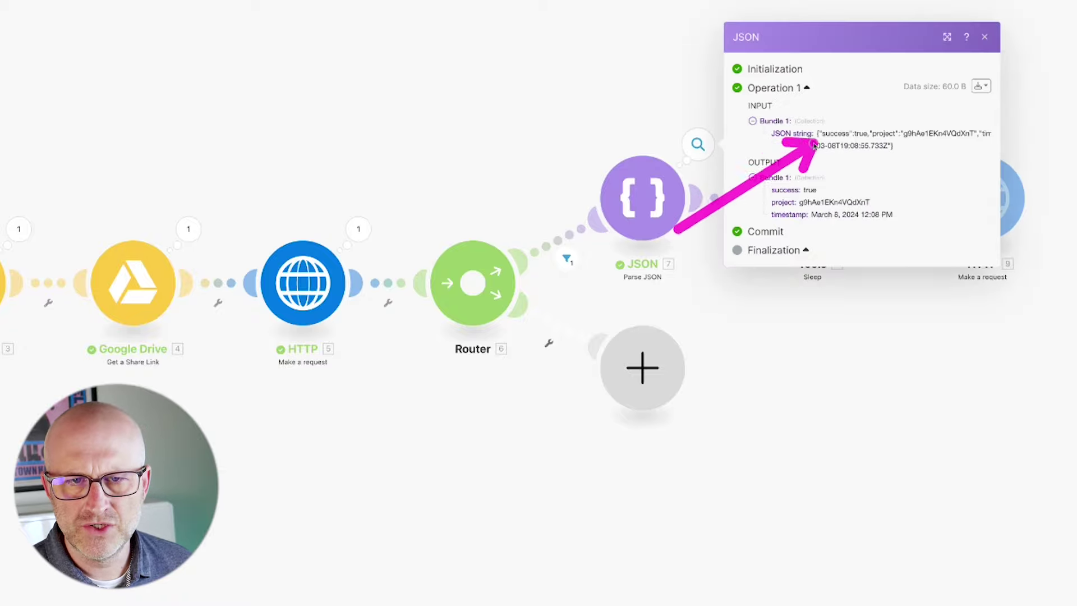
left_click_drag(677, 229, 755, 195)
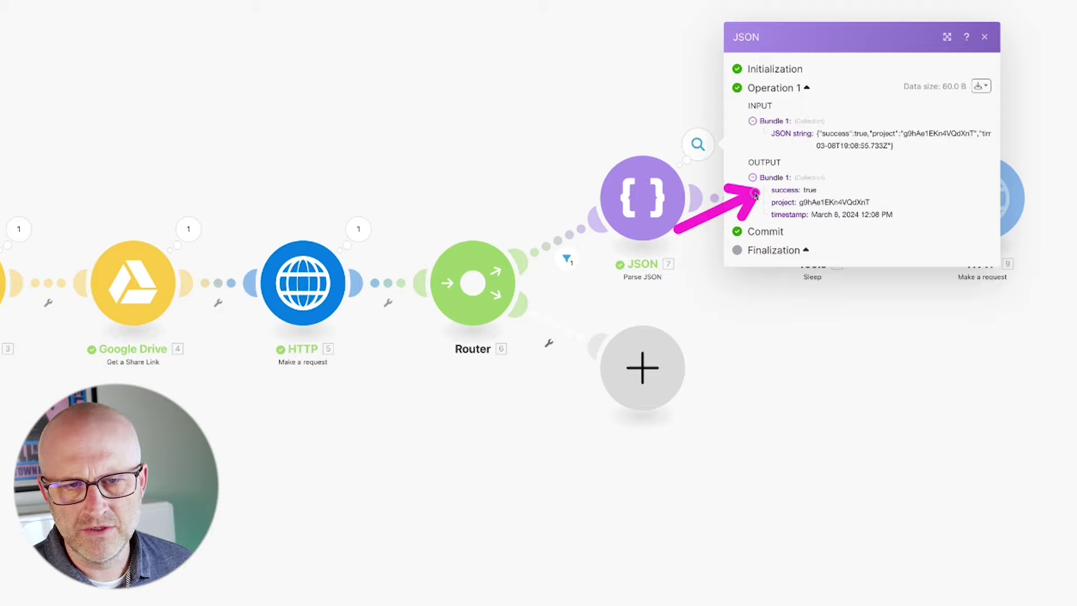
mouse_move(863, 71)
left_mouse_down()
mouse_move(866, 88)
mouse_move(798, 116)
mouse_move(850, 121)
left_mouse_up()
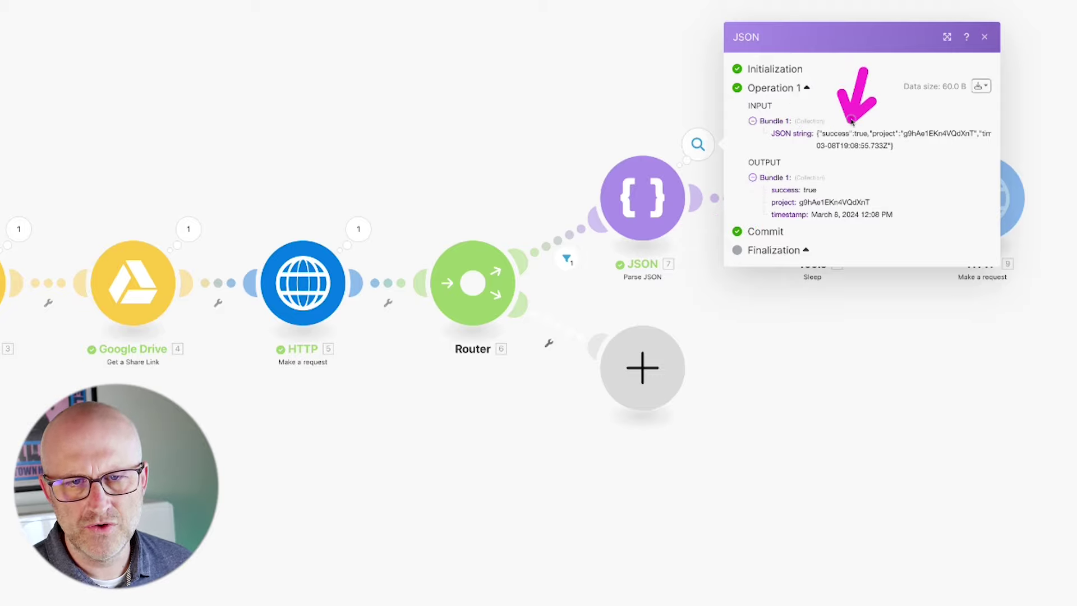
key("Escape")
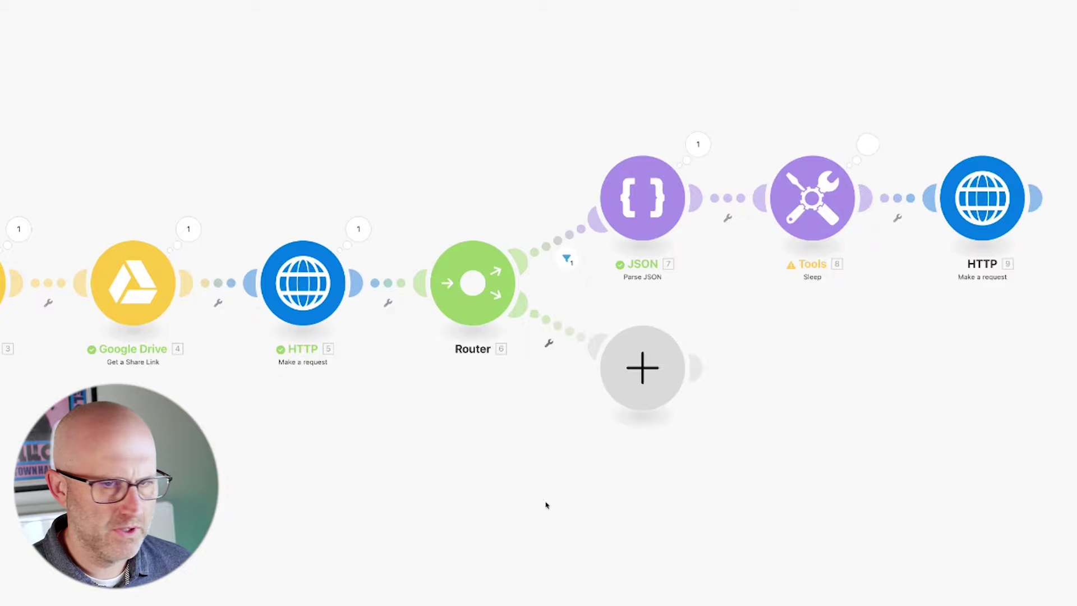
Set the follow-up HTTP request's project parameter to the JSON parser's project output and save.
left_click_drag(1066, 58, 1010, 158)
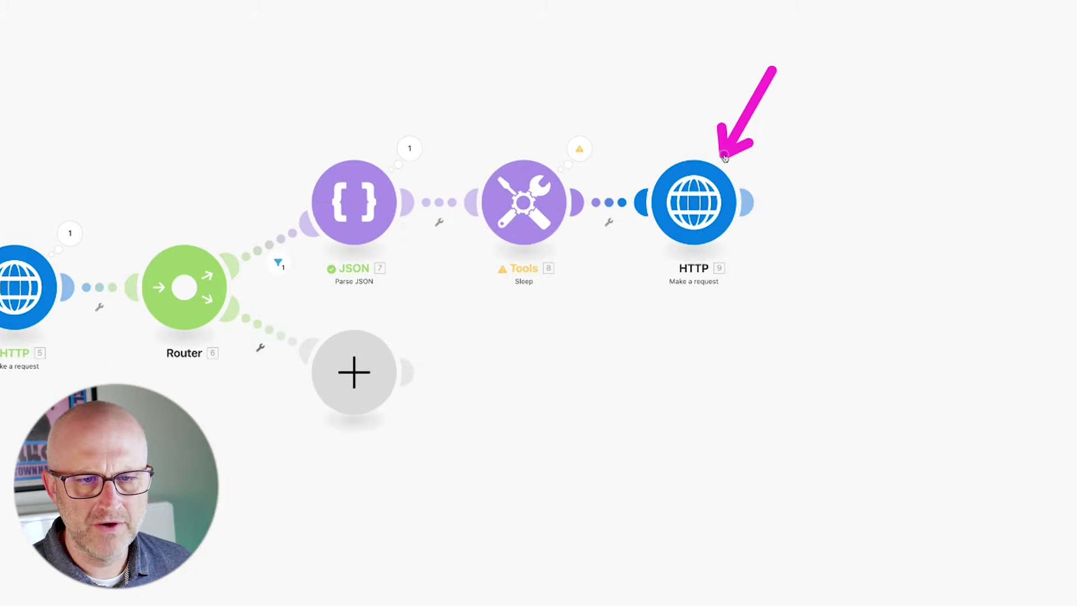
left_click(708, 225)
left_click_drag(706, 366, 785, 361)
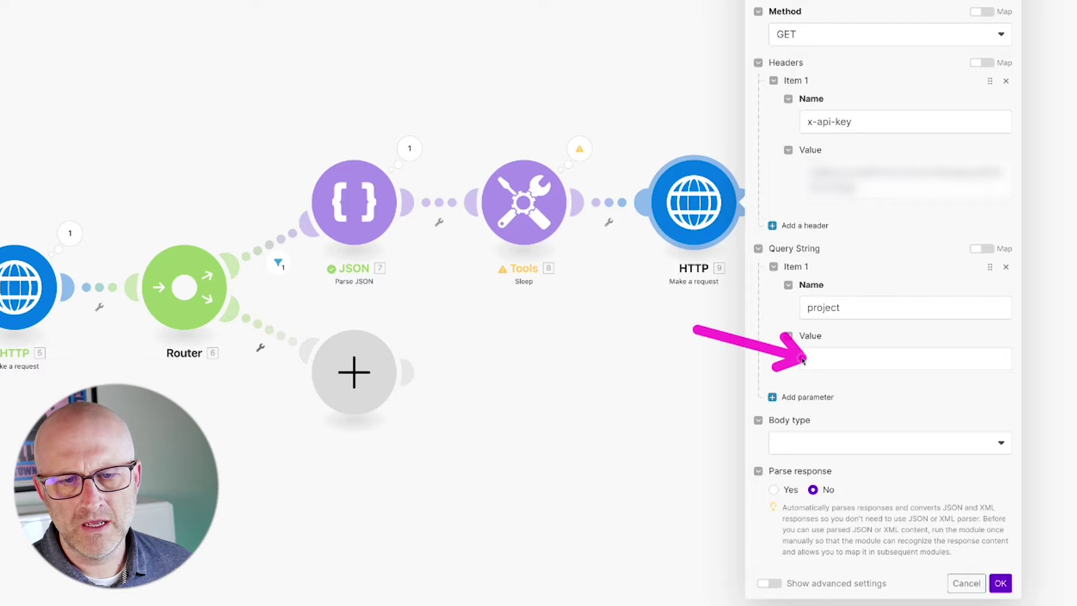
left_click(836, 357)
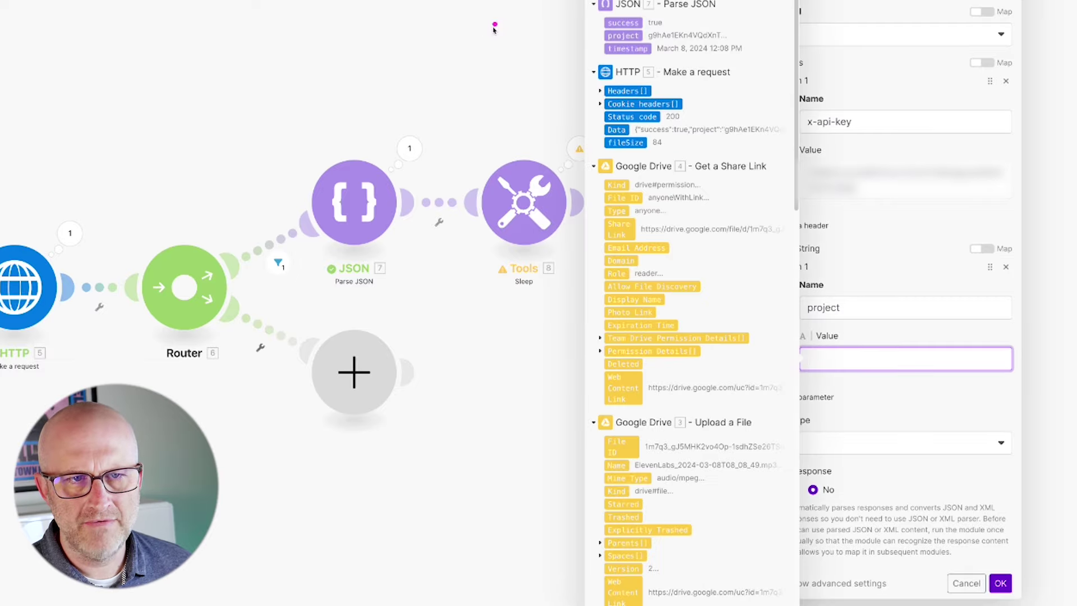
left_click_drag(495, 25, 586, 28)
left_click(628, 36)
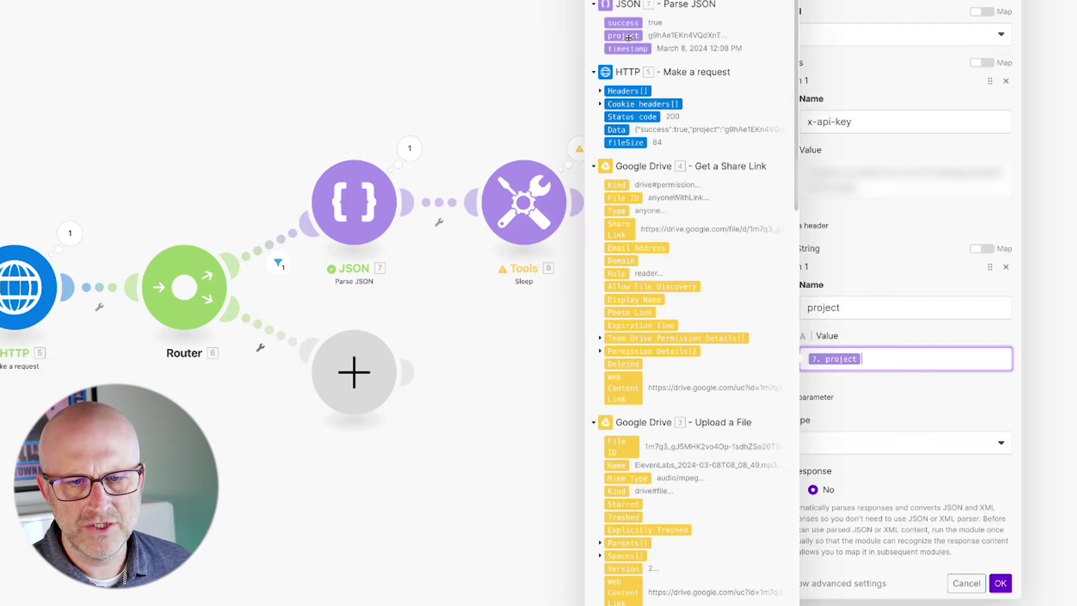
left_click(754, 424)
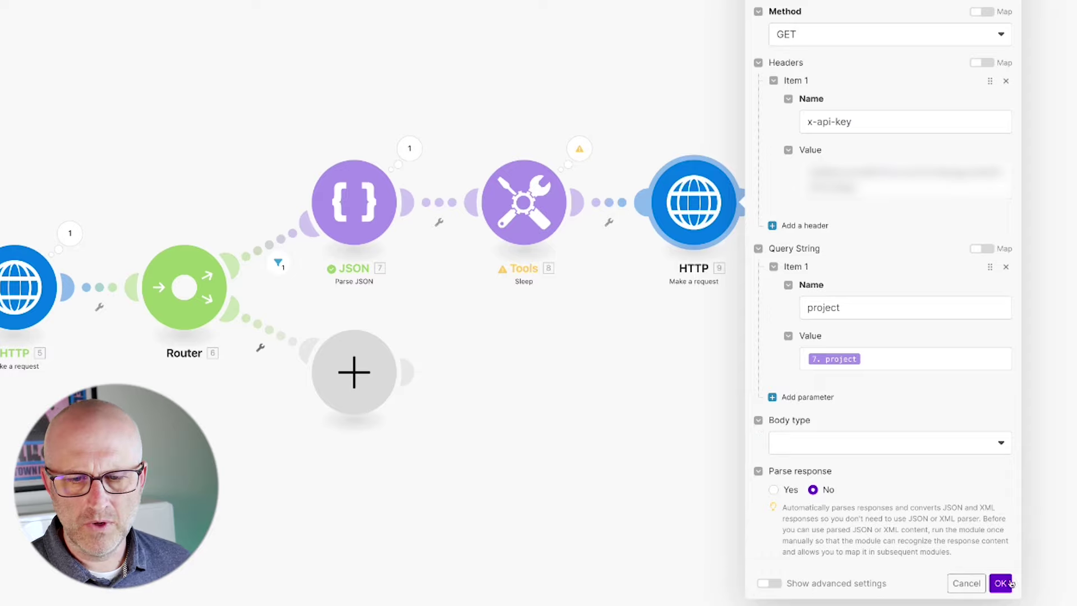
left_click(1001, 584)
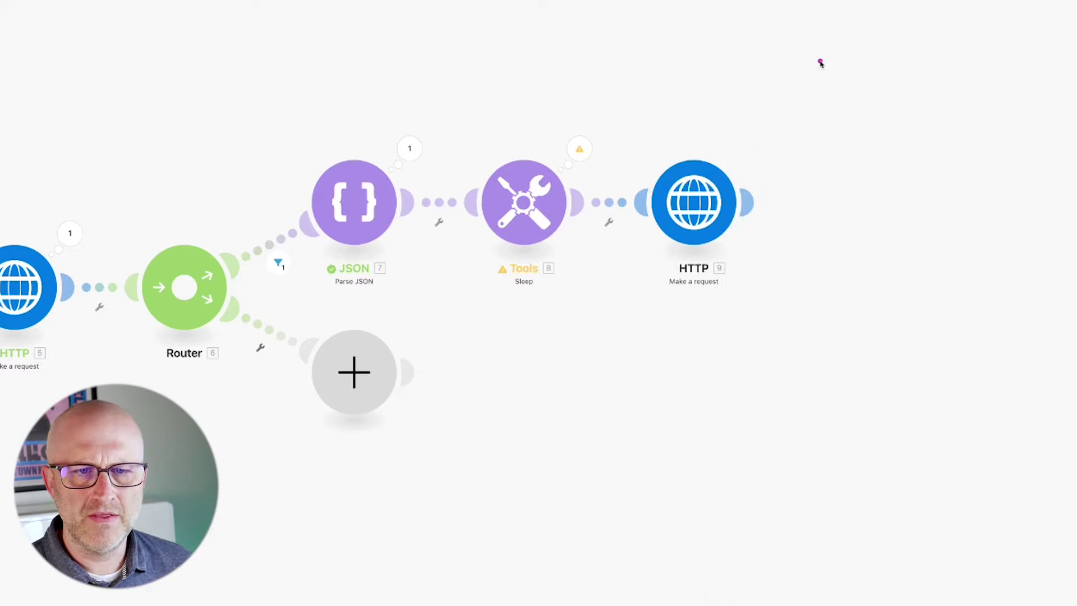
Move from Make to the Airtable JSON2Video Example base showing the YouTube Video Demo record.
left_click_drag(799, 38, 723, 151)
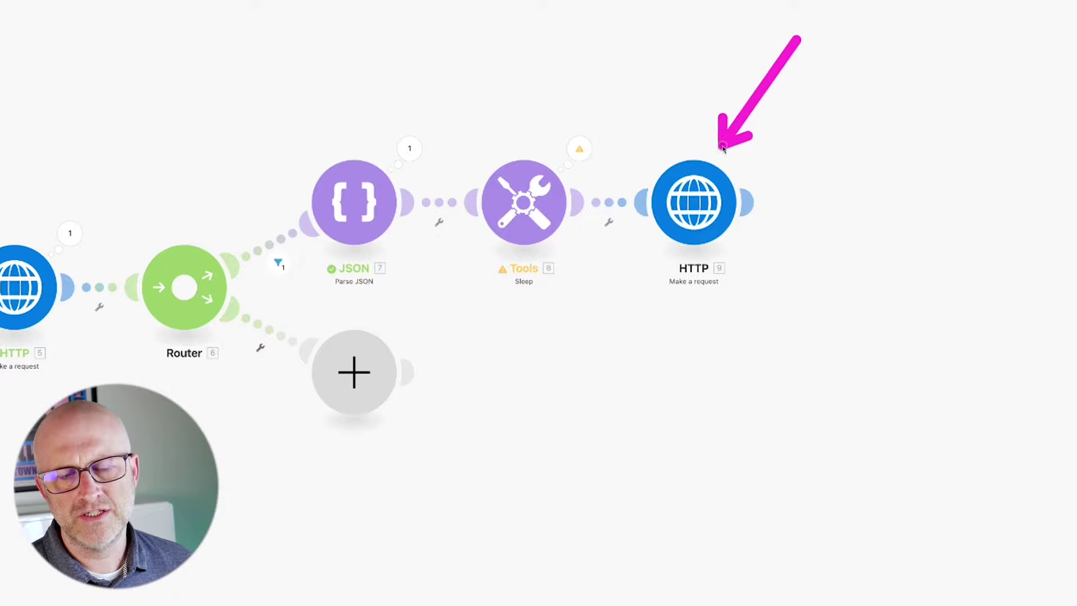
mouse_move(797, 39)
left_mouse_down()
mouse_move(784, 149)
mouse_move(811, 183)
left_mouse_up()
left_click_drag(701, 53, 817, 173)
left_click_drag(760, 40, 718, 139)
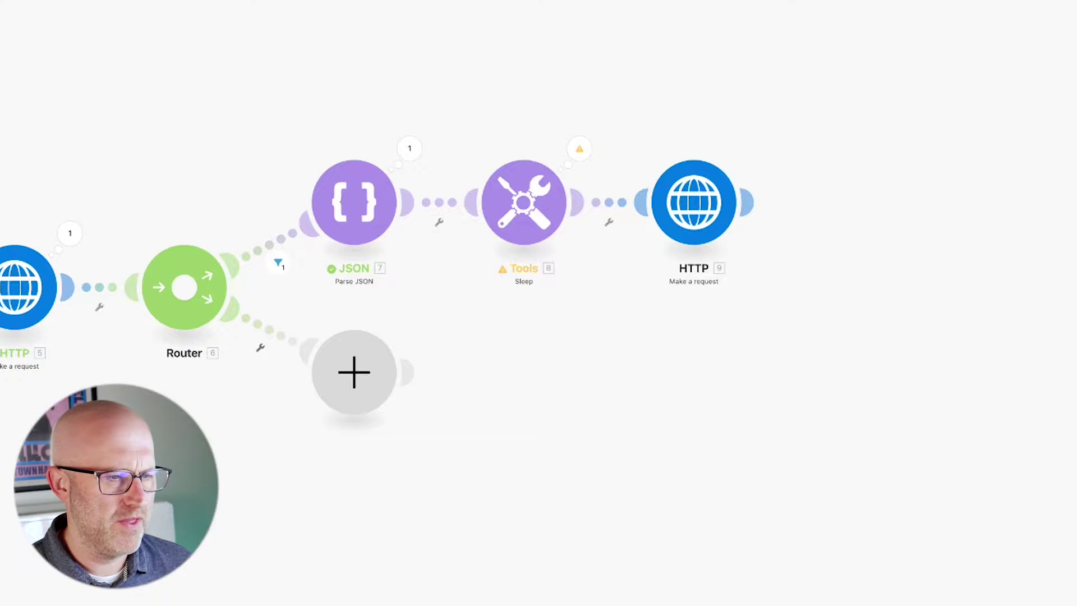
mouse_move(2, 59)
left_mouse_down()
mouse_move(210, 198)
mouse_move(315, 196)
left_mouse_up()
left_click_drag(815, 58, 810, 131)
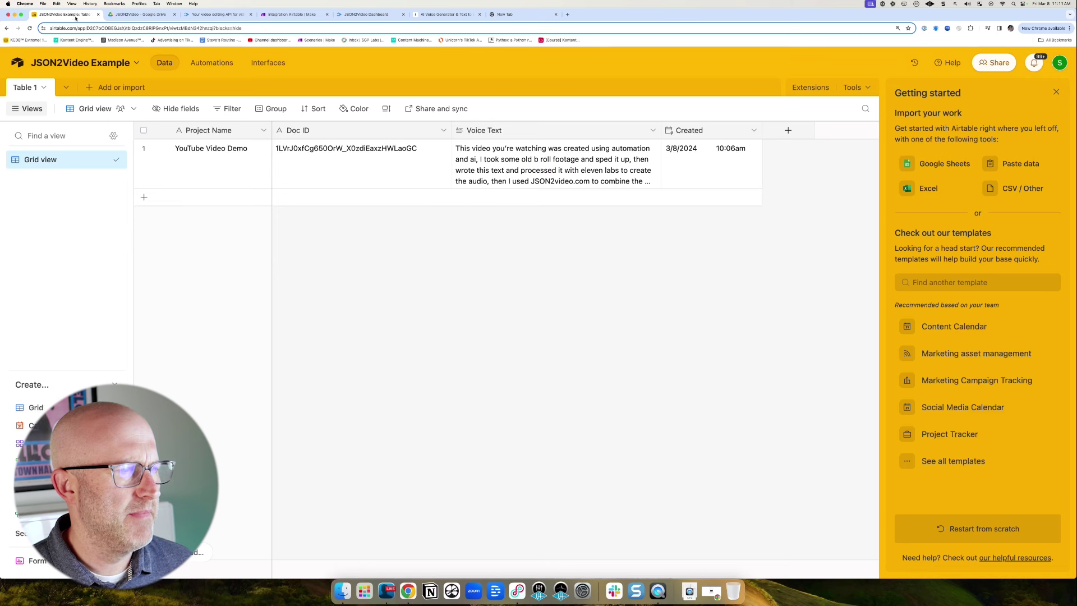
Create a new URL-type field called 'Final Video' in the Airtable table.
left_click_drag(750, 101, 767, 115)
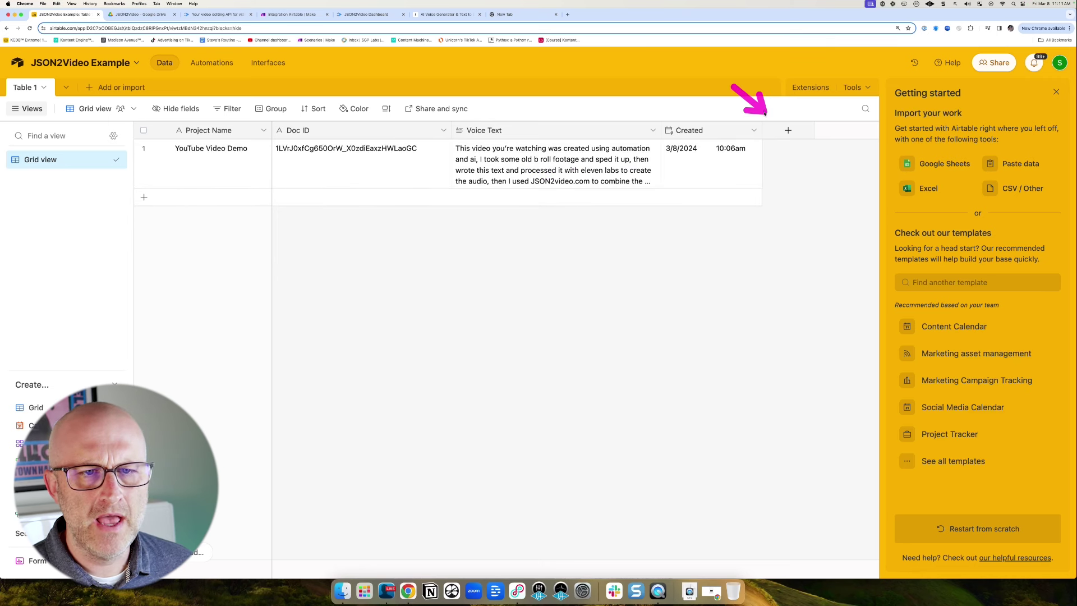
left_click(788, 130)
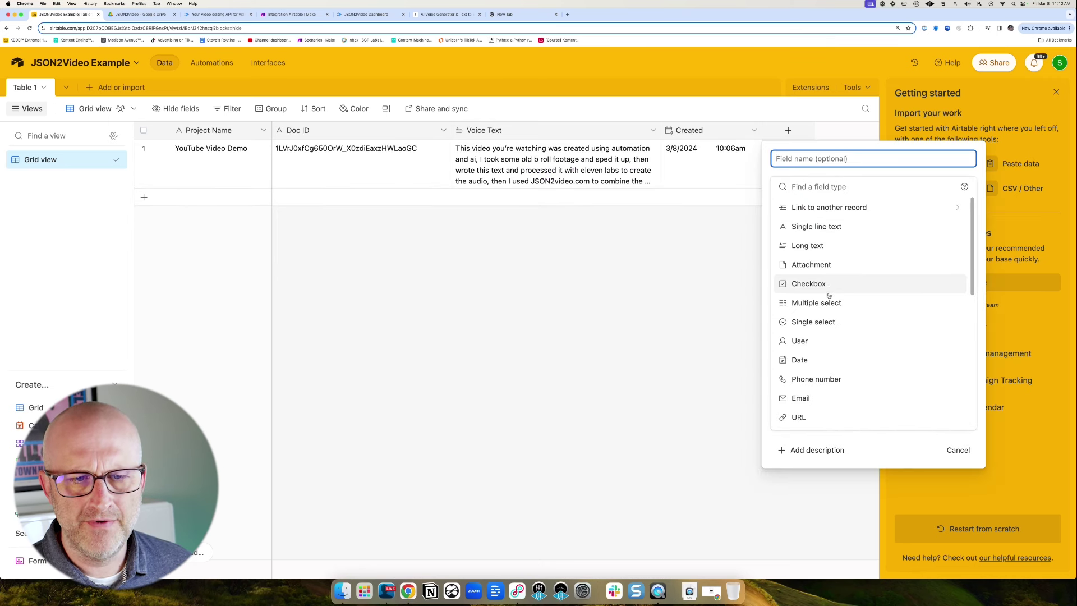
left_click(811, 416)
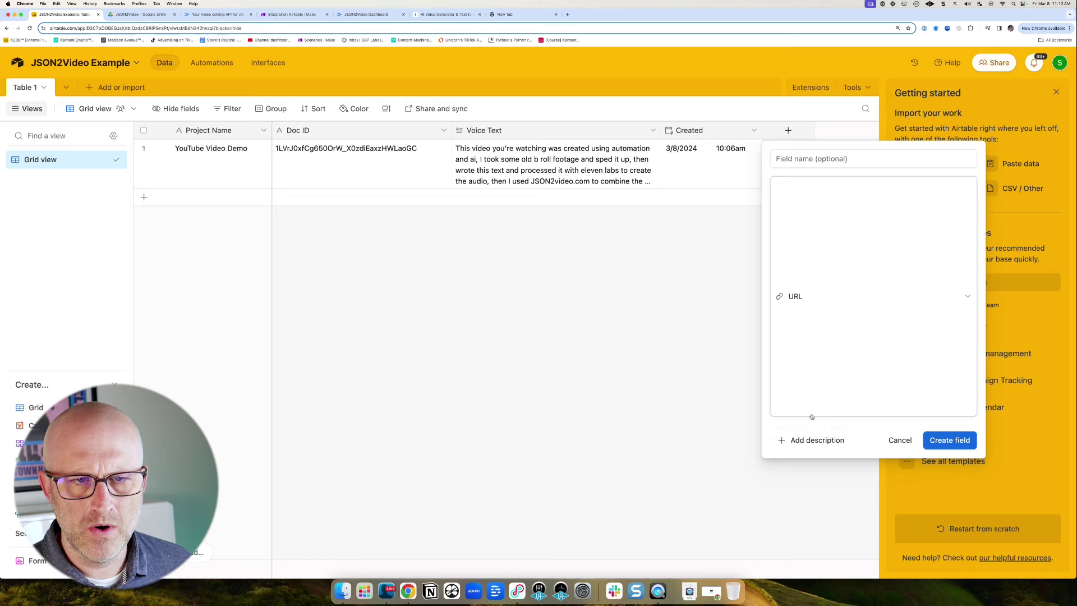
left_click(814, 159)
type("Final Video")
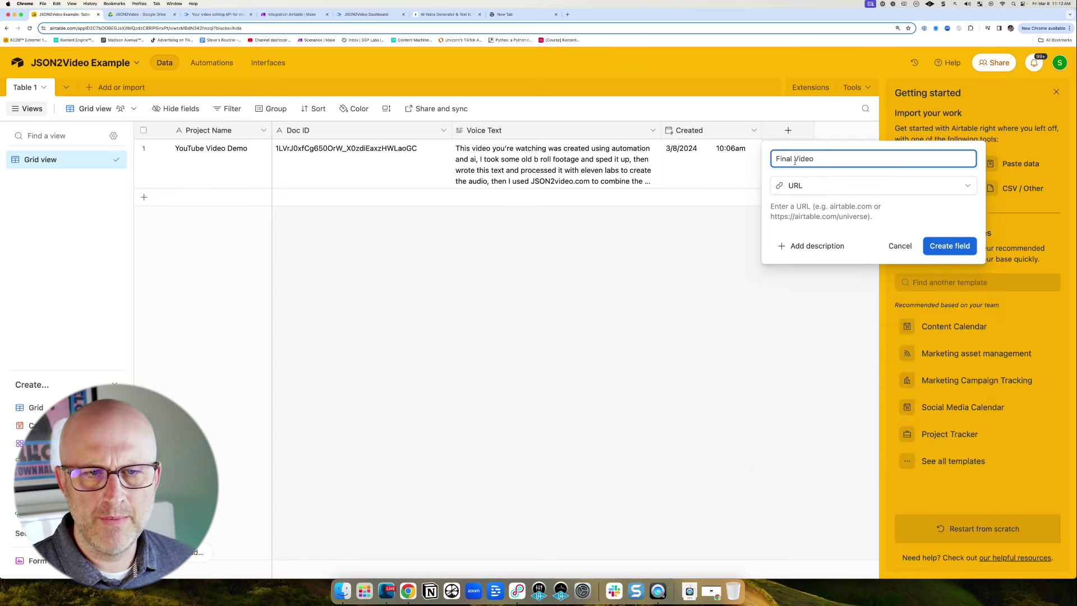
left_click(949, 246)
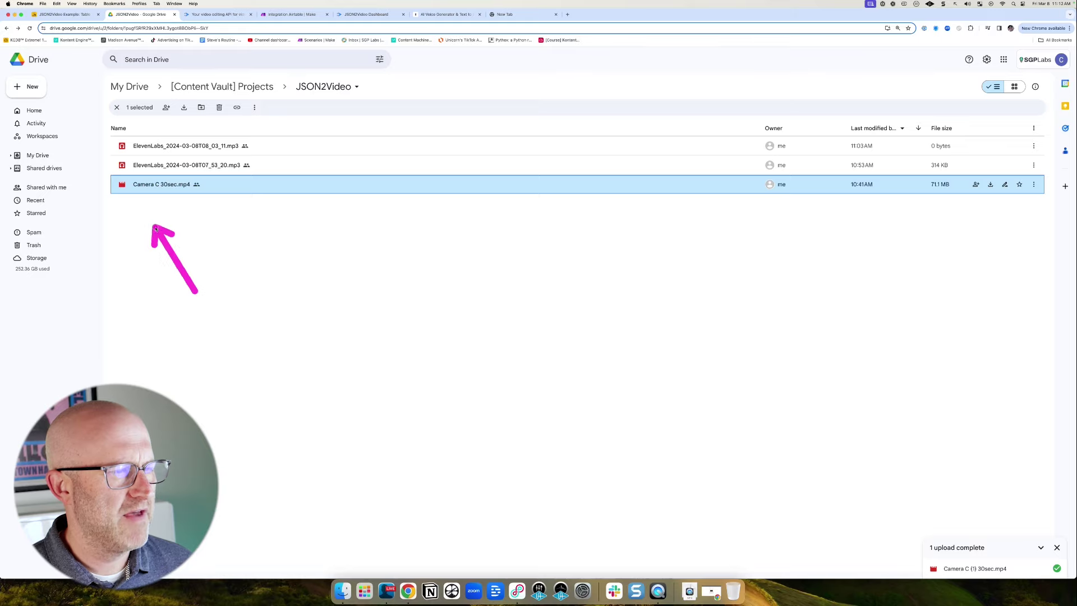
Leave the Google Drive JSON2Video folder and switch back to the Airtable base.
left_click(62, 14)
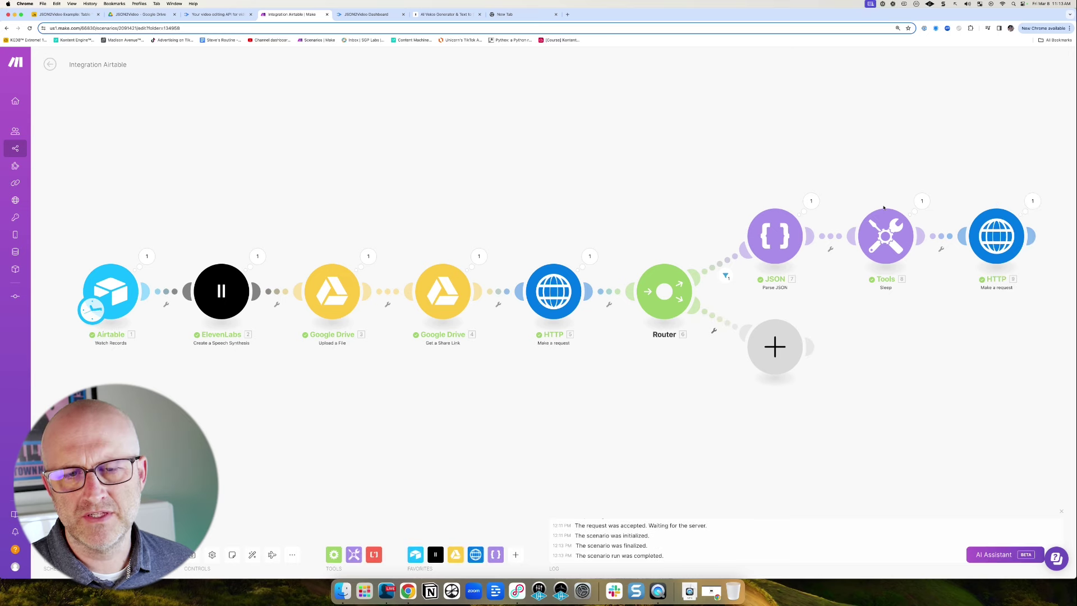
Open the rendered movie URL from the last HTTP request's response Data in a new tab.
left_click_drag(935, 319, 711, 343)
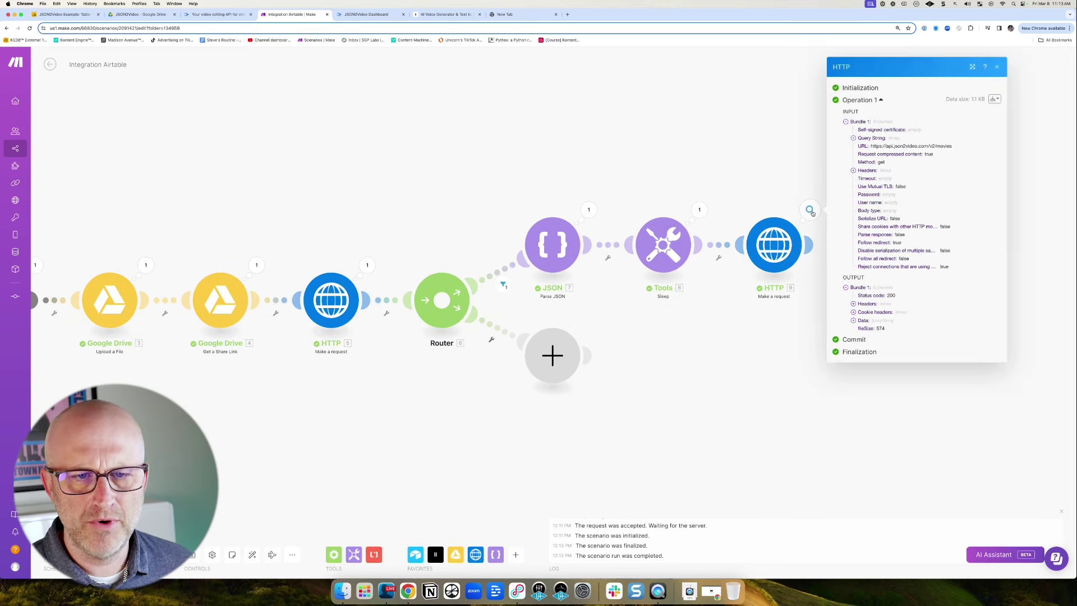
left_click(810, 209)
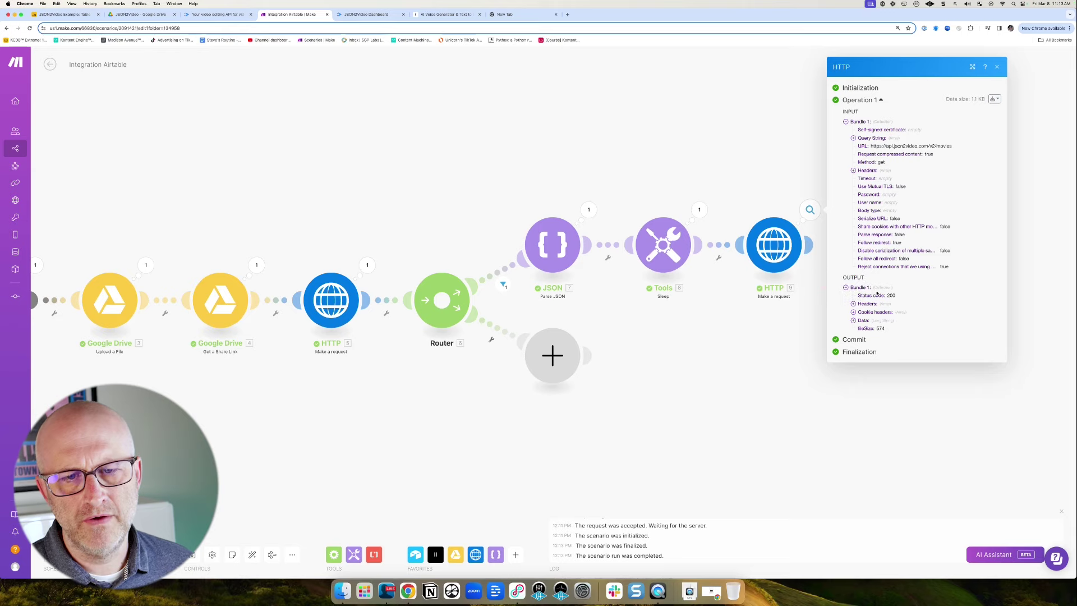
left_click(853, 321)
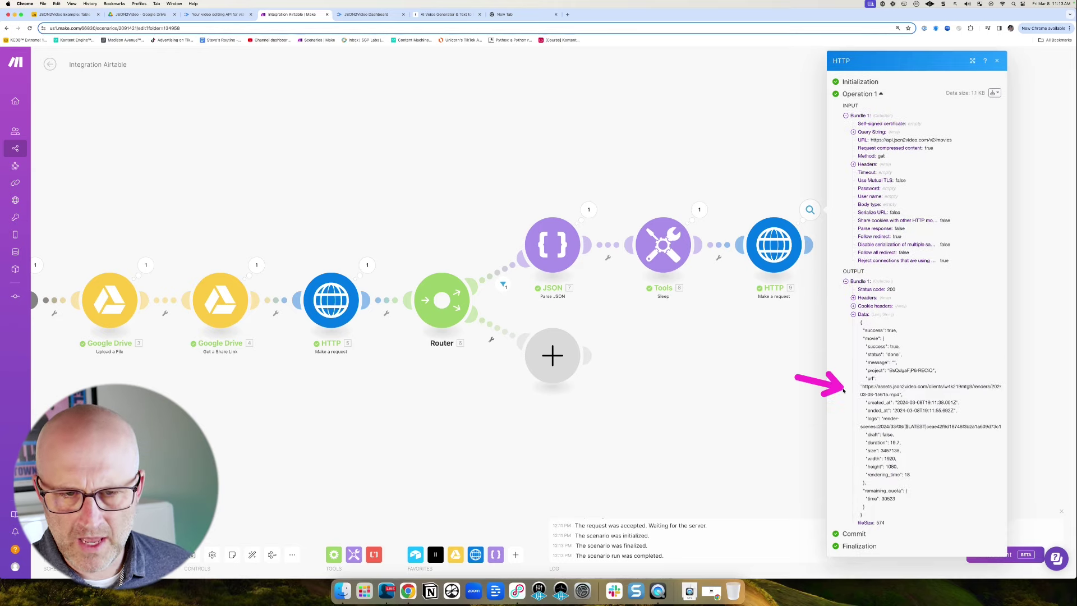
left_click(897, 396)
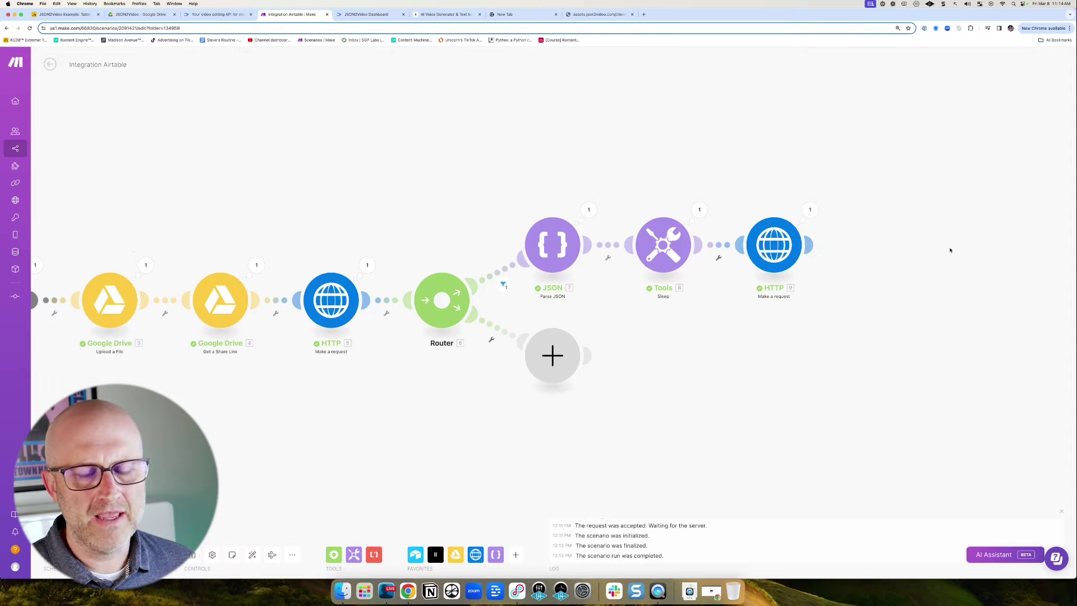
Add a Google Drive Upload a File module after HTTP 9, naming the file from the project ID and clearing Data.
left_click(812, 247)
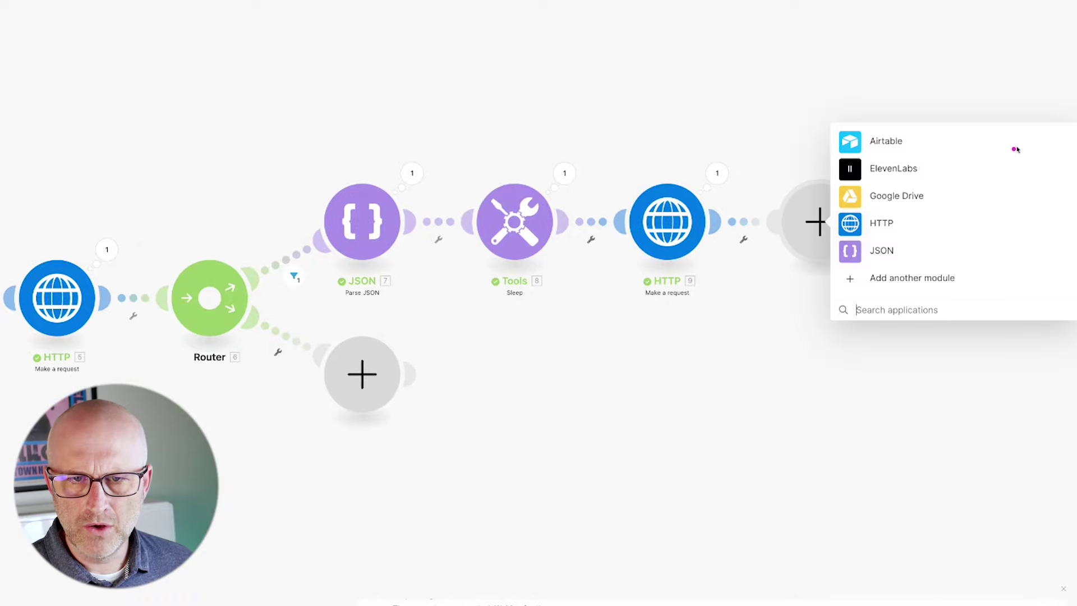
left_click(948, 195)
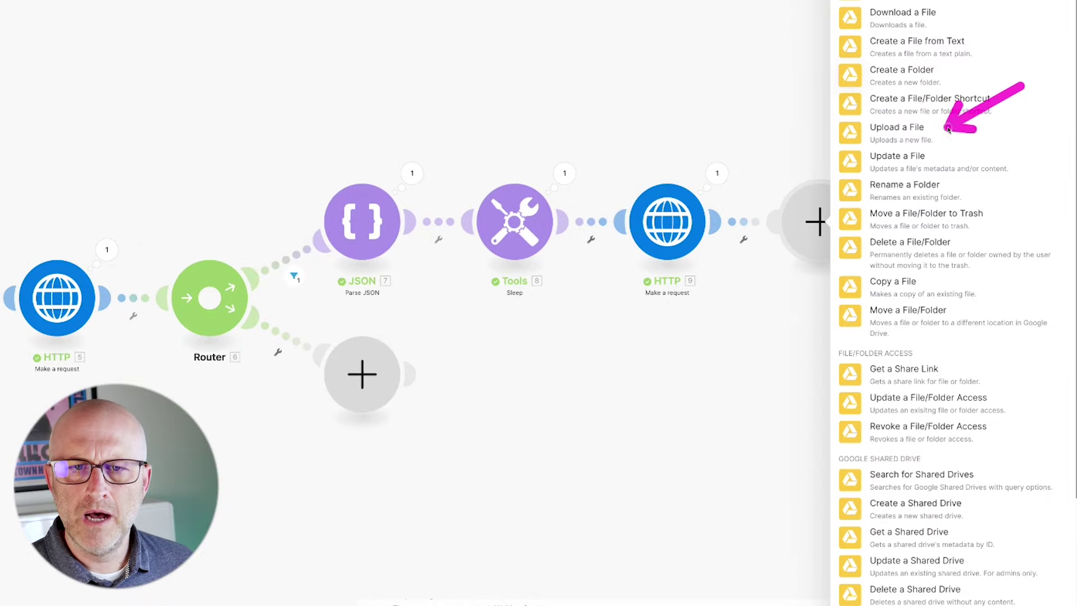
left_click(911, 132)
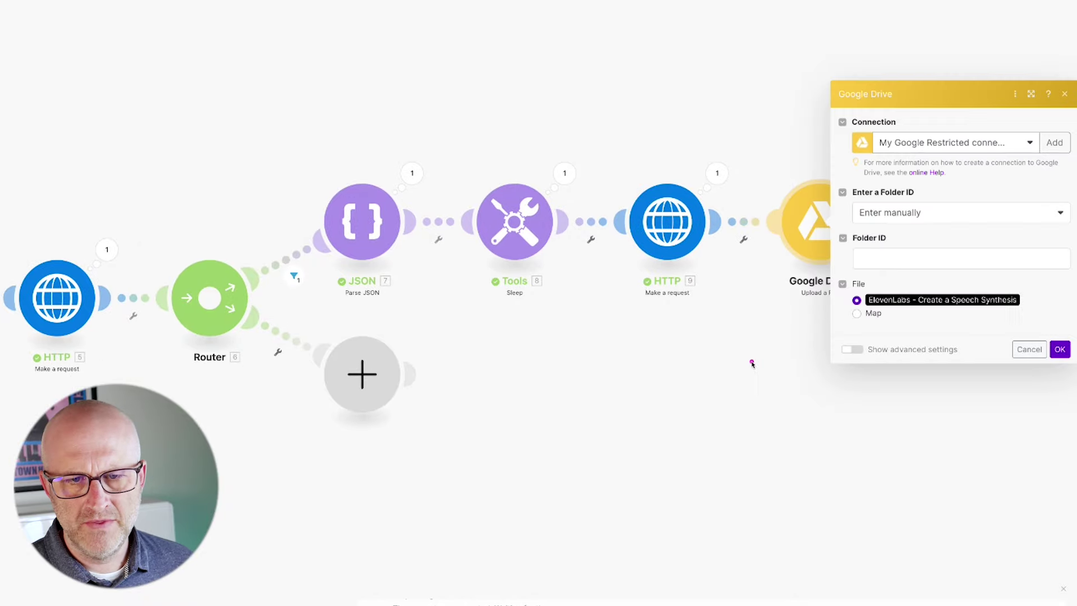
left_click(856, 314)
left_click(705, 148)
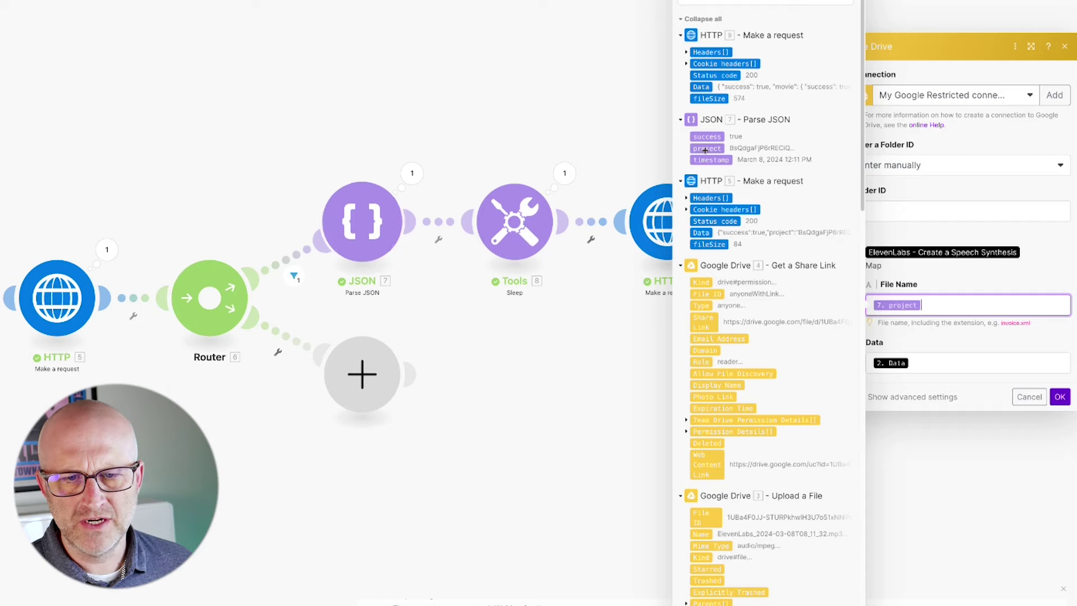
type(".mp4")
key("Tab")
key("BackSpace")
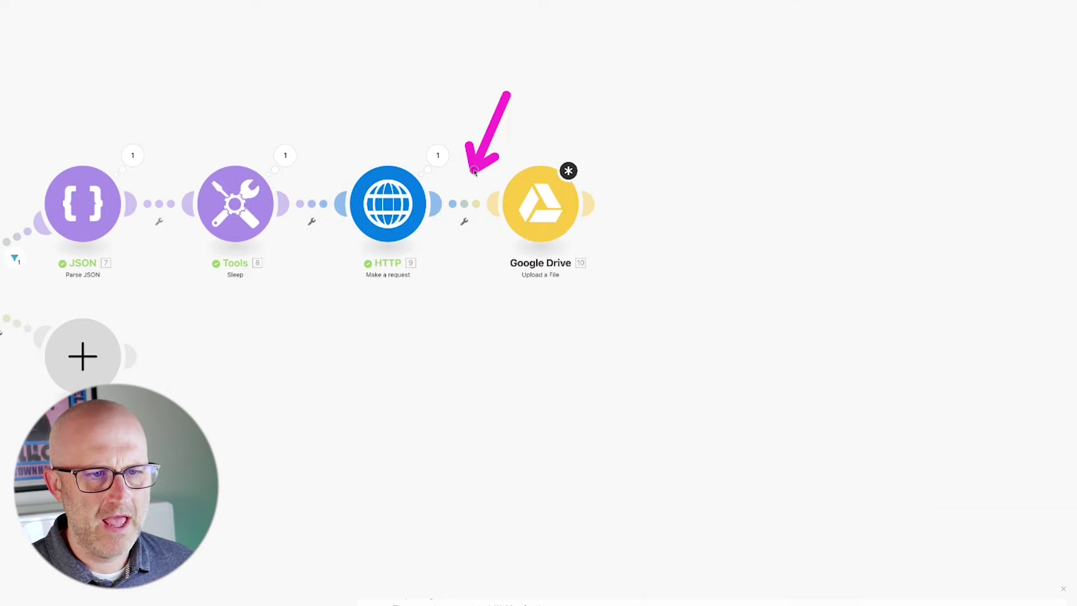
Insert a Parse JSON module before the Drive upload, with the HTTP response 9. Data as its JSON string.
left_click(463, 221)
left_click(528, 283)
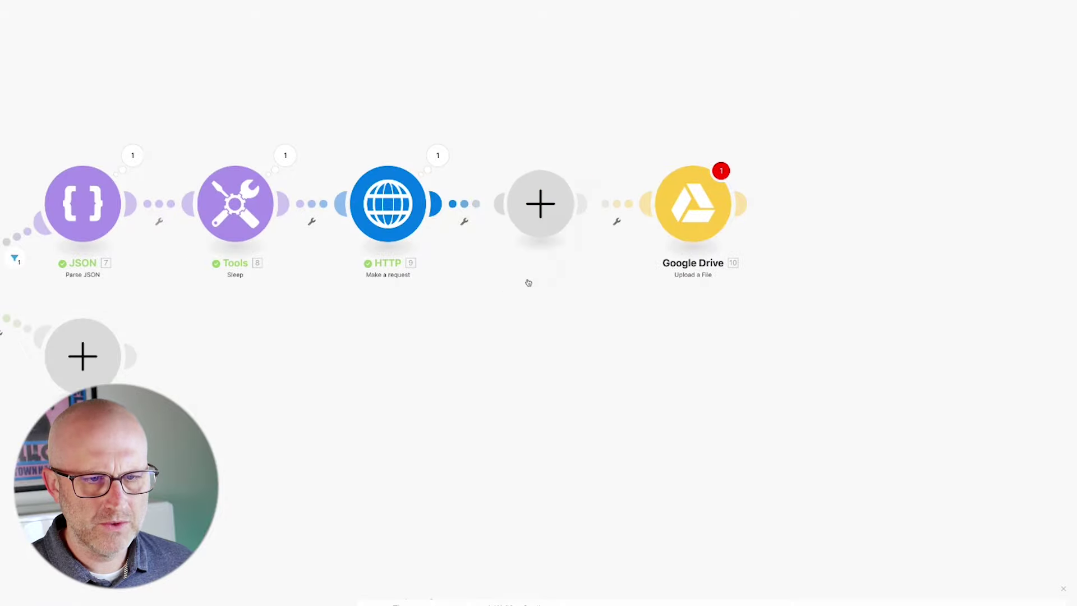
left_click(665, 209)
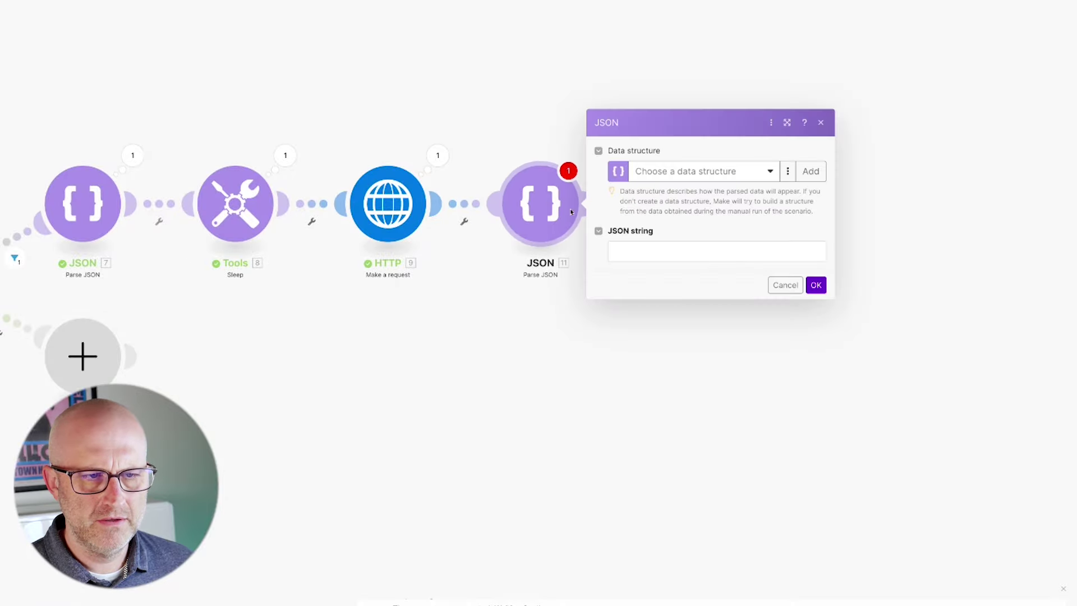
left_click(639, 248)
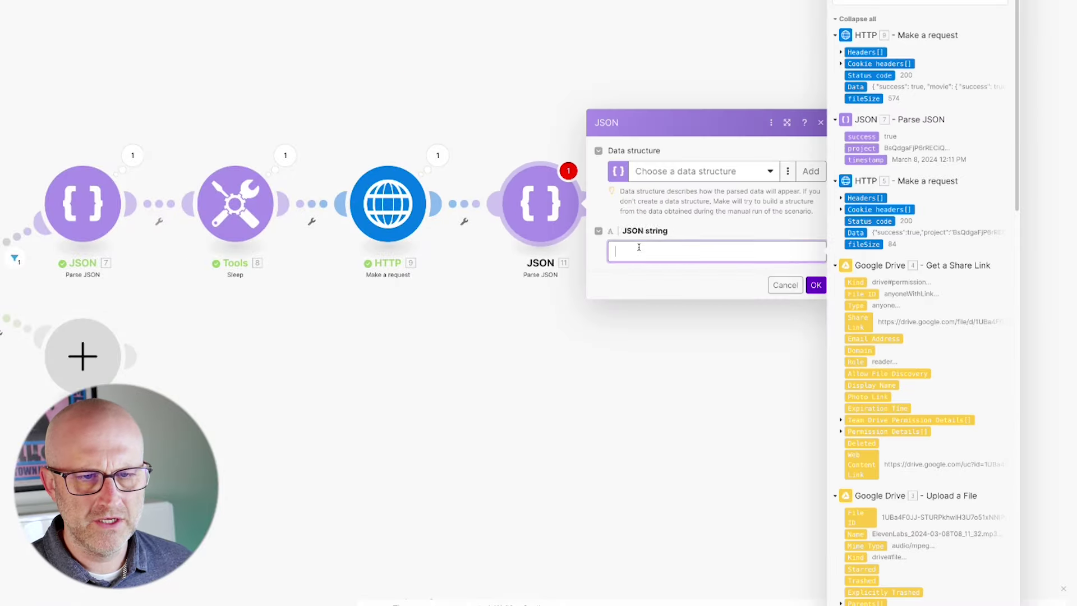
left_click(855, 87)
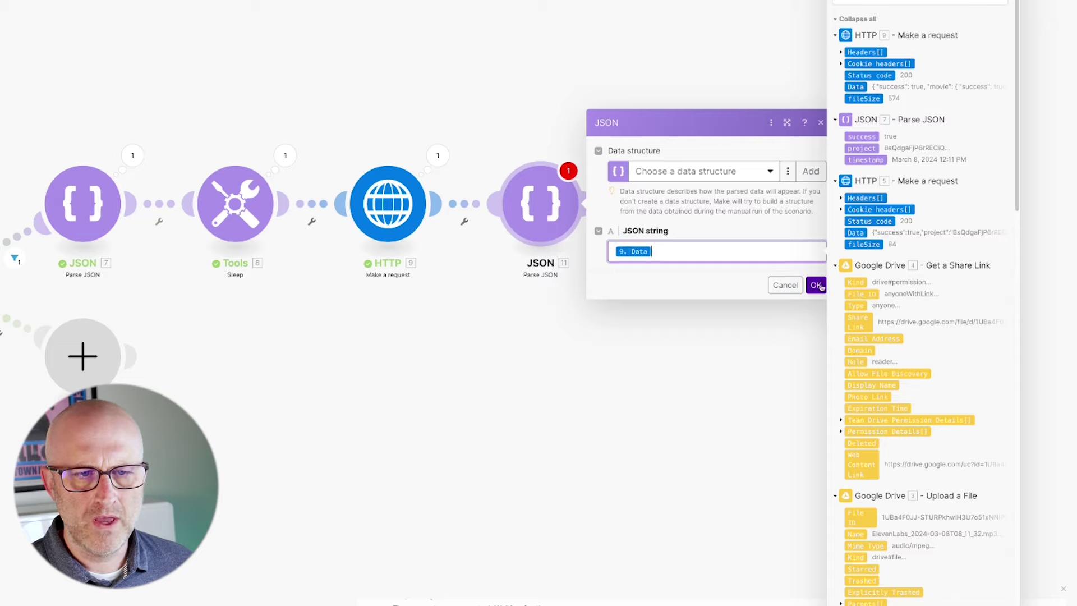
left_click(815, 285)
mouse_move(594, 50)
left_mouse_down()
mouse_move(567, 96)
mouse_move(559, 157)
mouse_move(565, 145)
mouse_move(665, 156)
left_mouse_up()
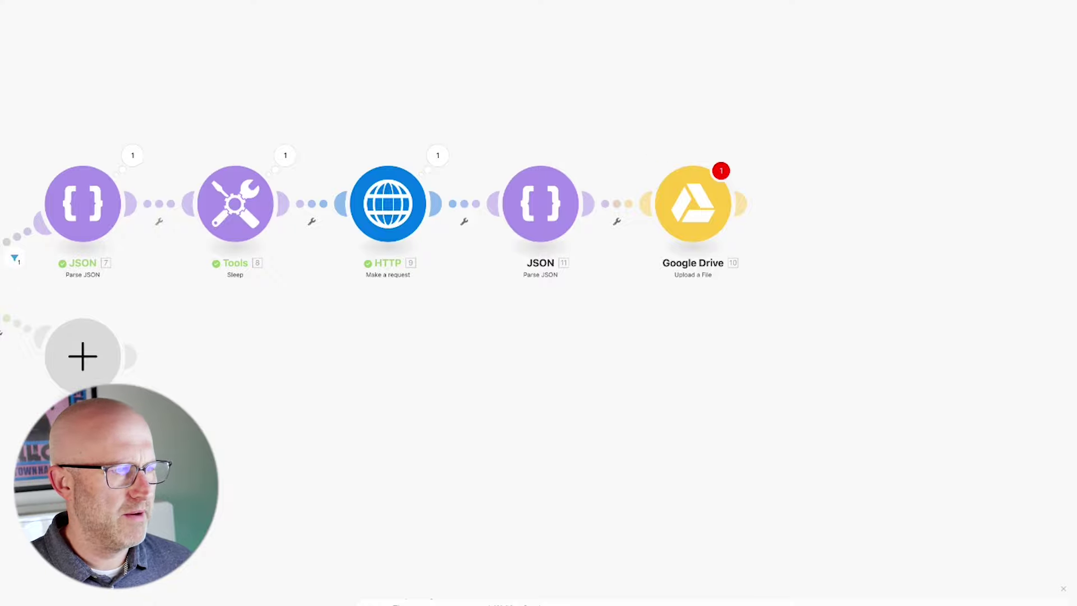
left_click_drag(545, 75, 546, 143)
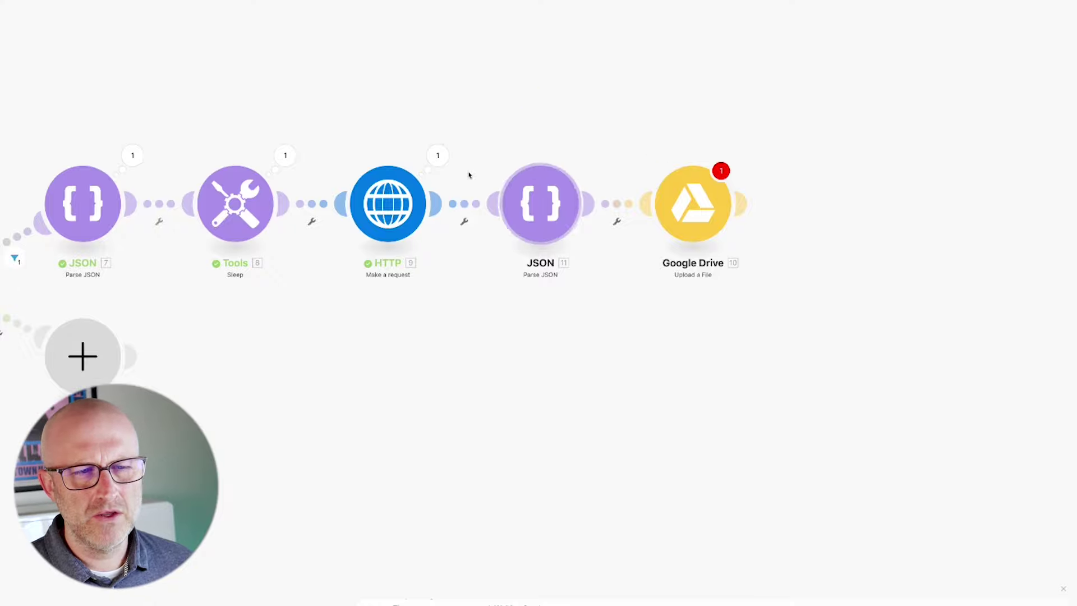
Copy the full response Data JSON from the HTTP request's output.
left_click(437, 156)
left_click_drag(509, 594, 504, 340)
right_click(520, 368)
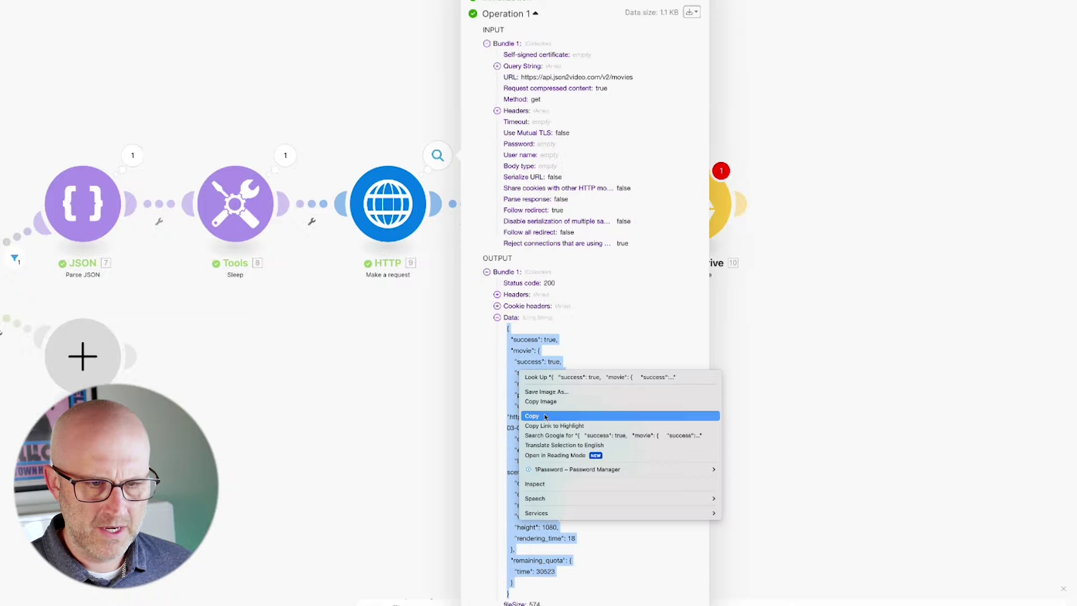
left_click(544, 418)
left_click(449, 405)
Run only the Parse JSON module, using the pasted response JSON as its sample data.
right_click(550, 207)
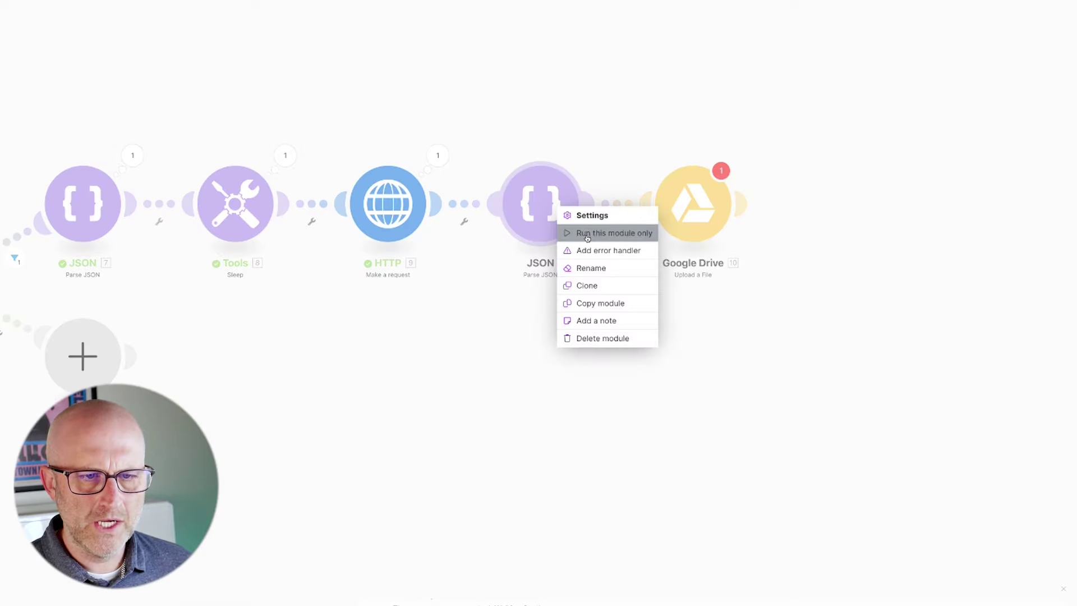
left_click(613, 233)
left_click(638, 236)
key("ctrl+v")
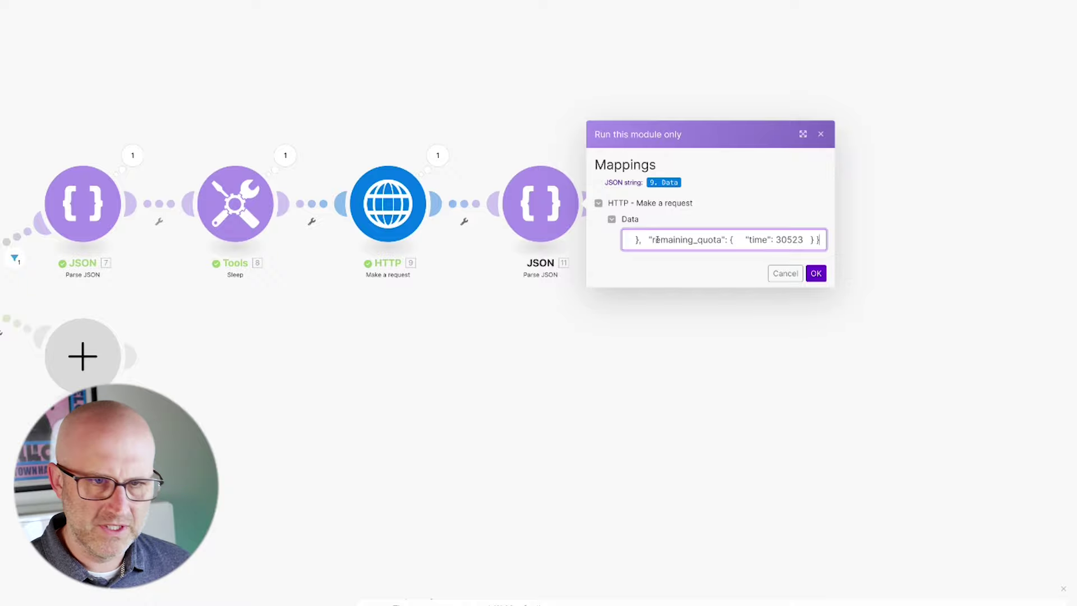
left_click(816, 273)
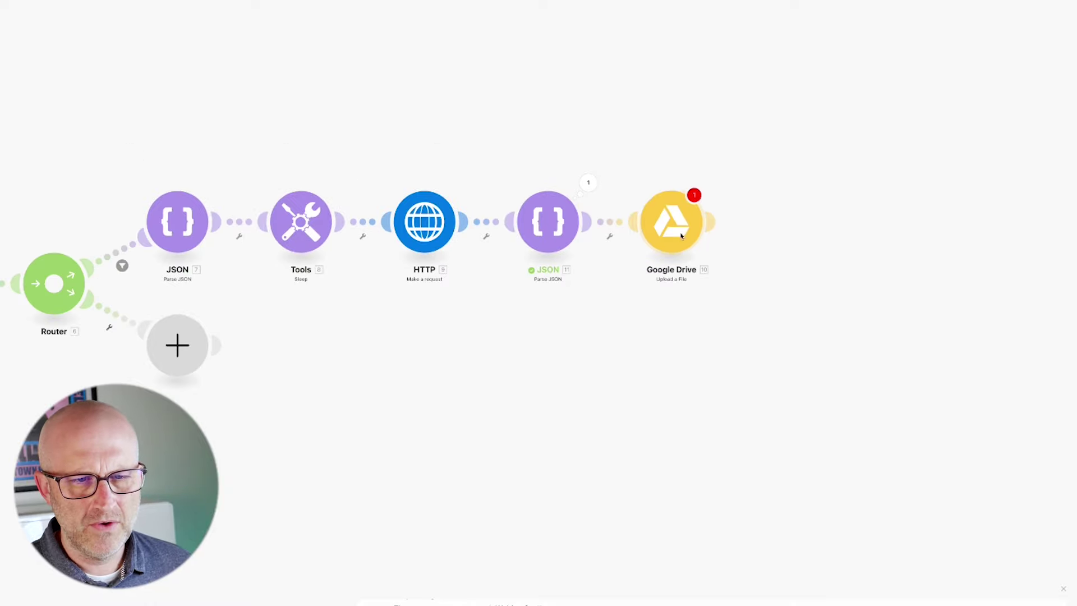
left_click(682, 237)
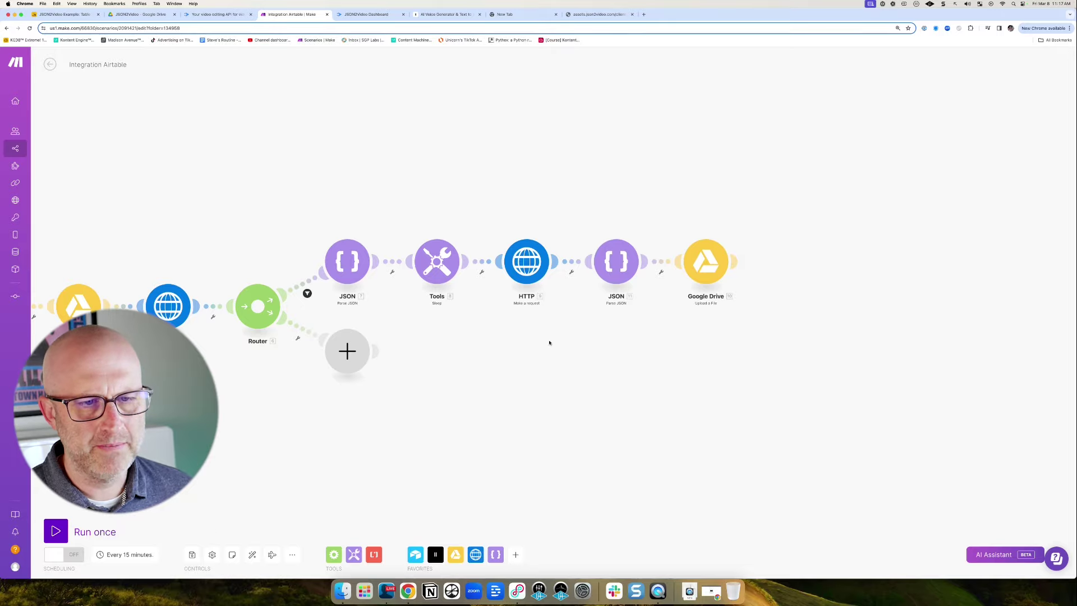
Map 11. movie: url into the Drive upload's Data and 11. movie: project into File Name.
left_click(711, 269)
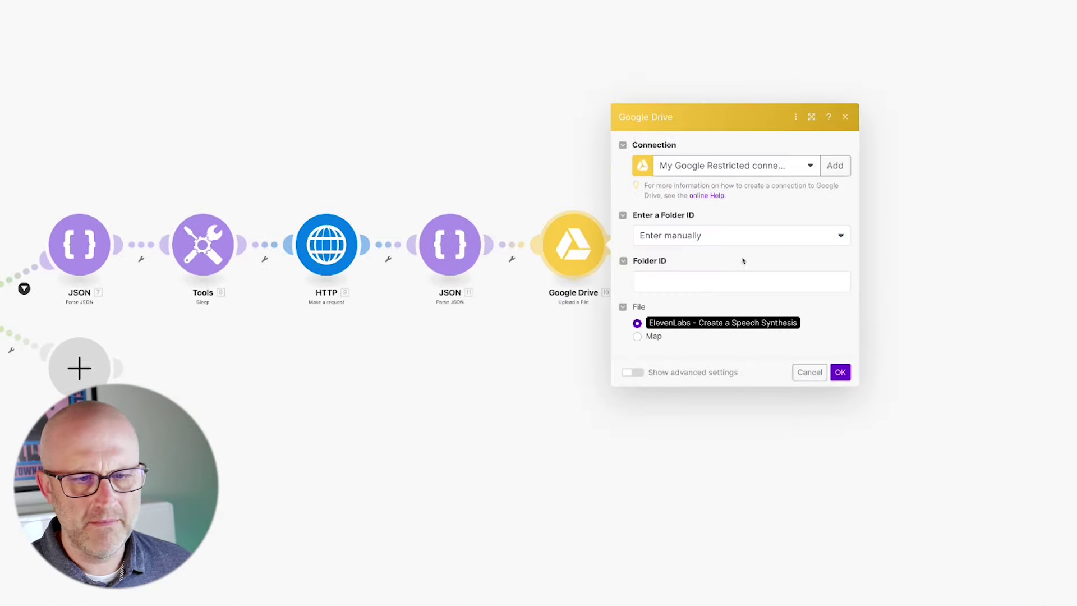
left_click(660, 335)
left_click(706, 386)
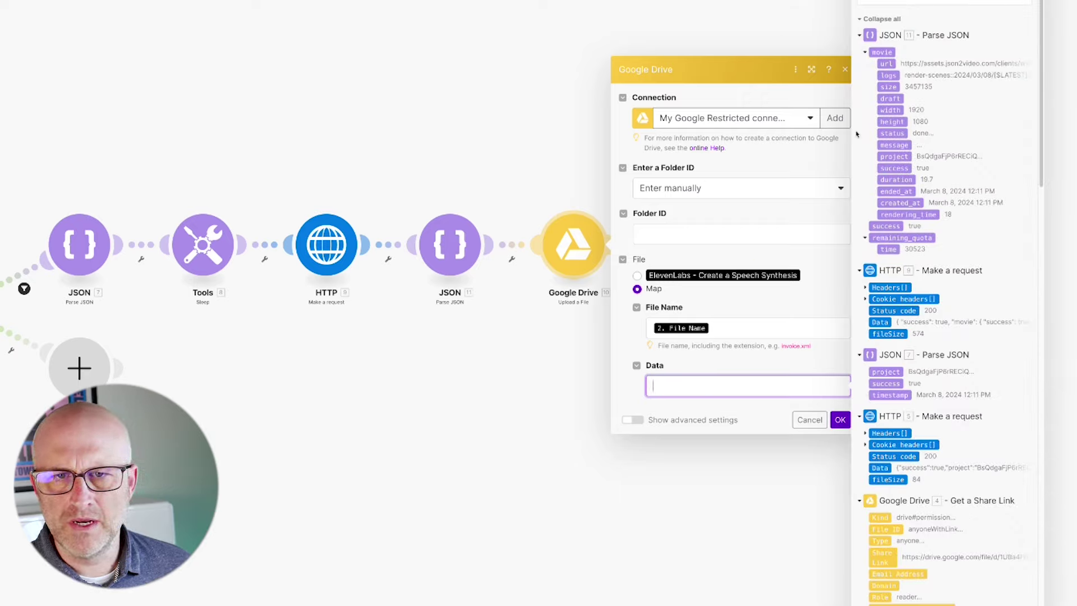
left_click(886, 63)
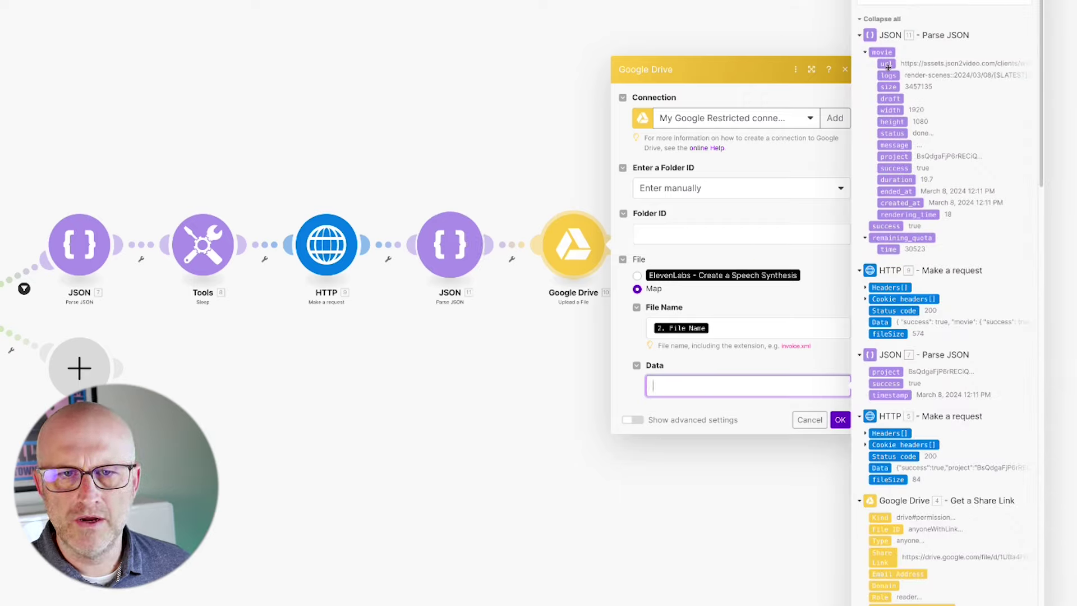
left_click(721, 332)
key("BackSpace")
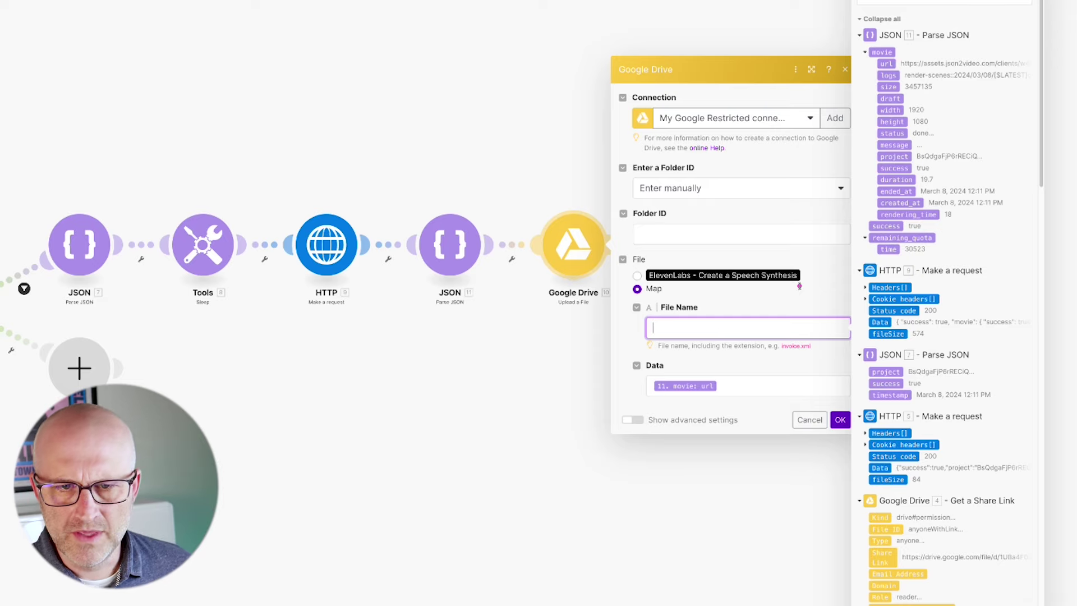
left_click(892, 157)
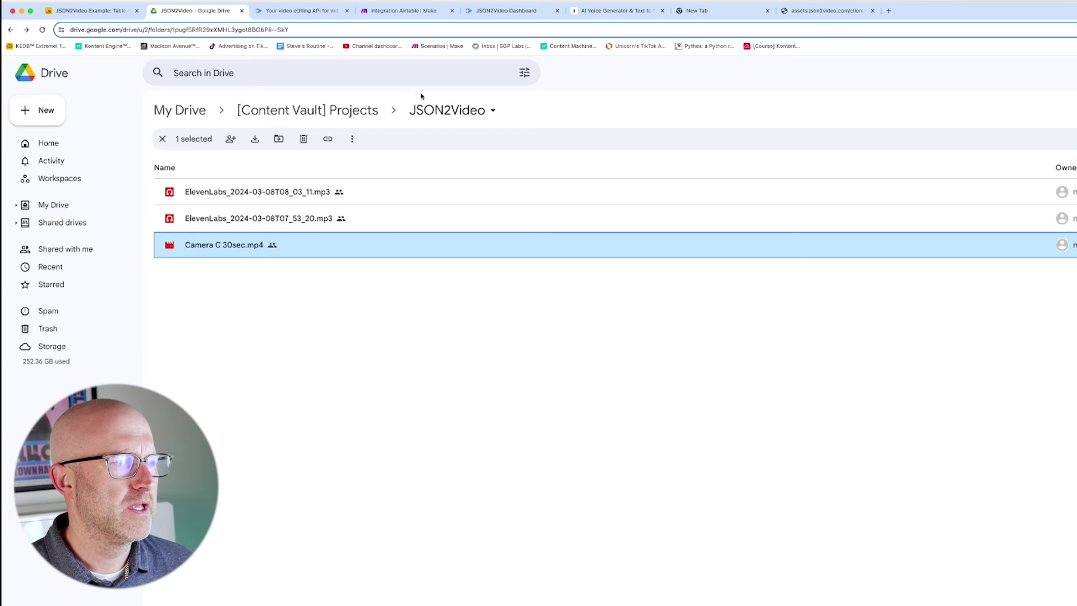
left_click_drag(172, 29, 289, 29)
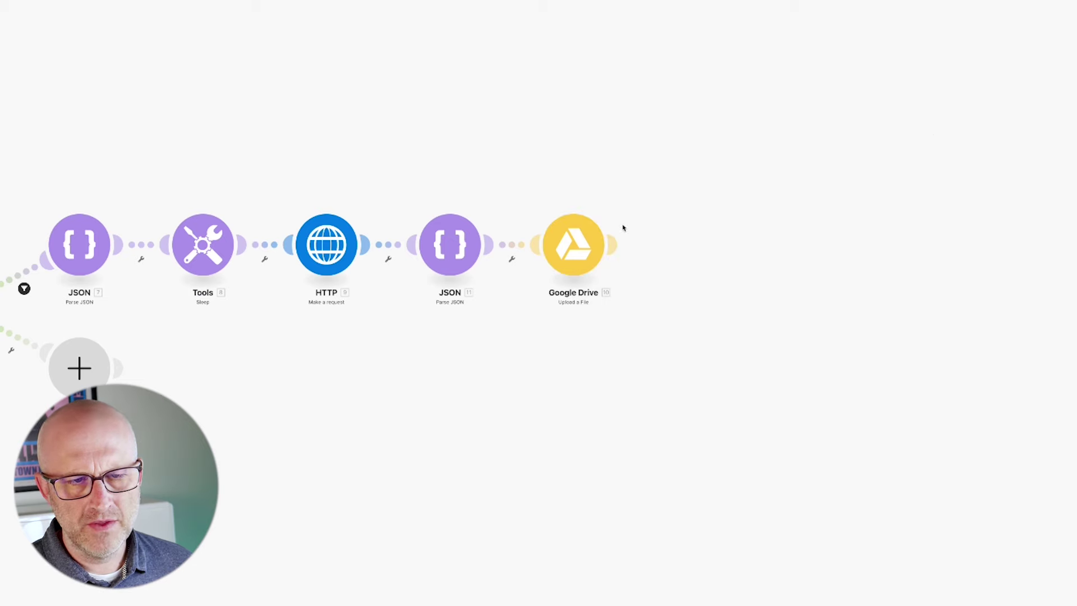
Add an Airtable Update a Record step and grant Make access to the JSON2Video Example base.
left_click(613, 245)
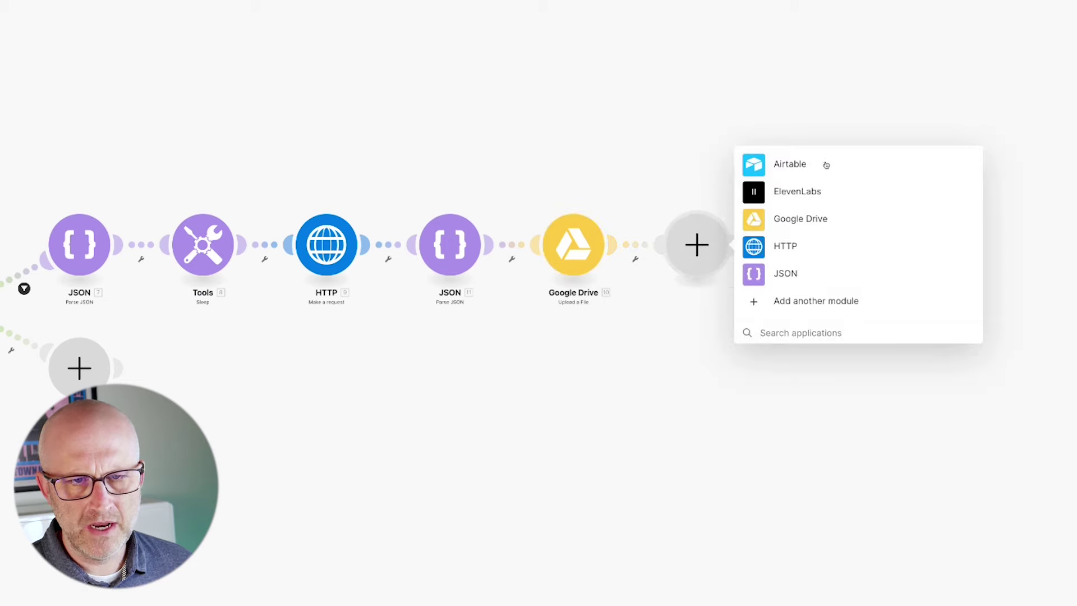
left_click(826, 164)
left_click(818, 233)
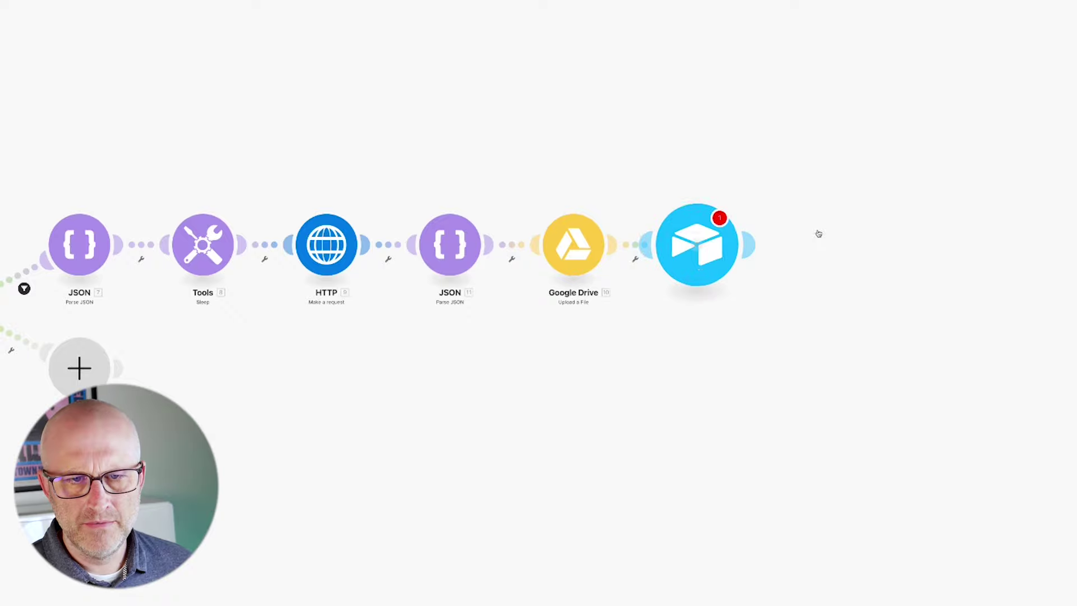
key("Escape")
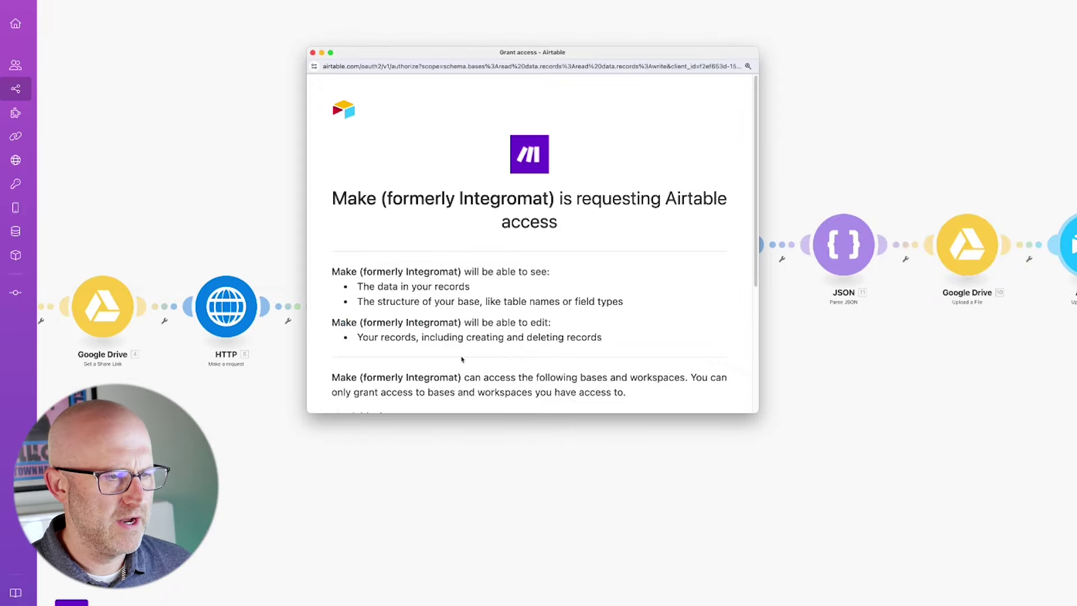
scroll(452, 351, "down", 3)
left_click(361, 248)
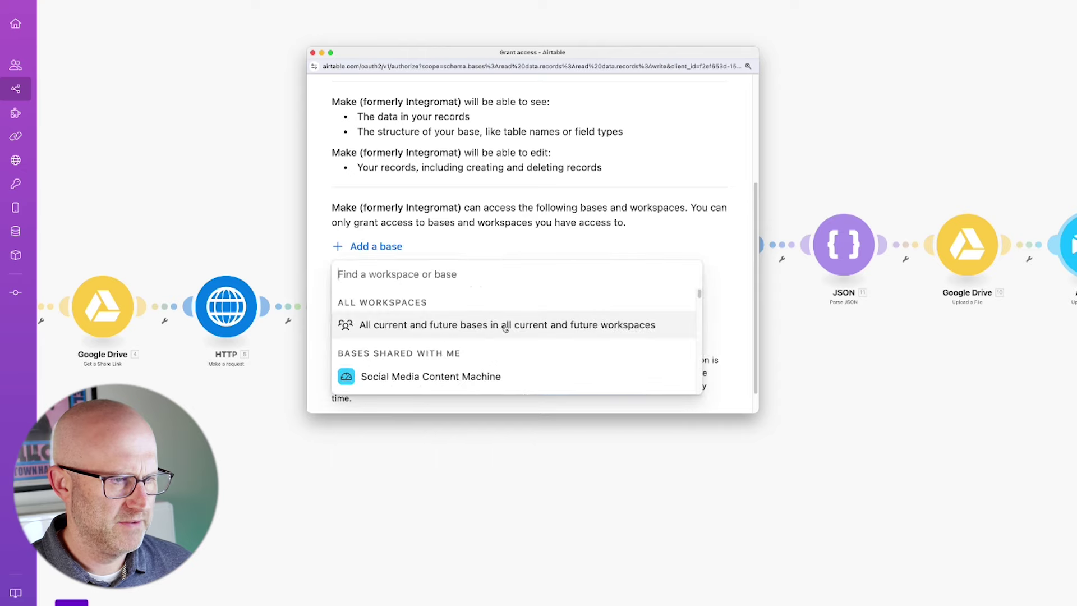
type("JSON")
left_click(392, 322)
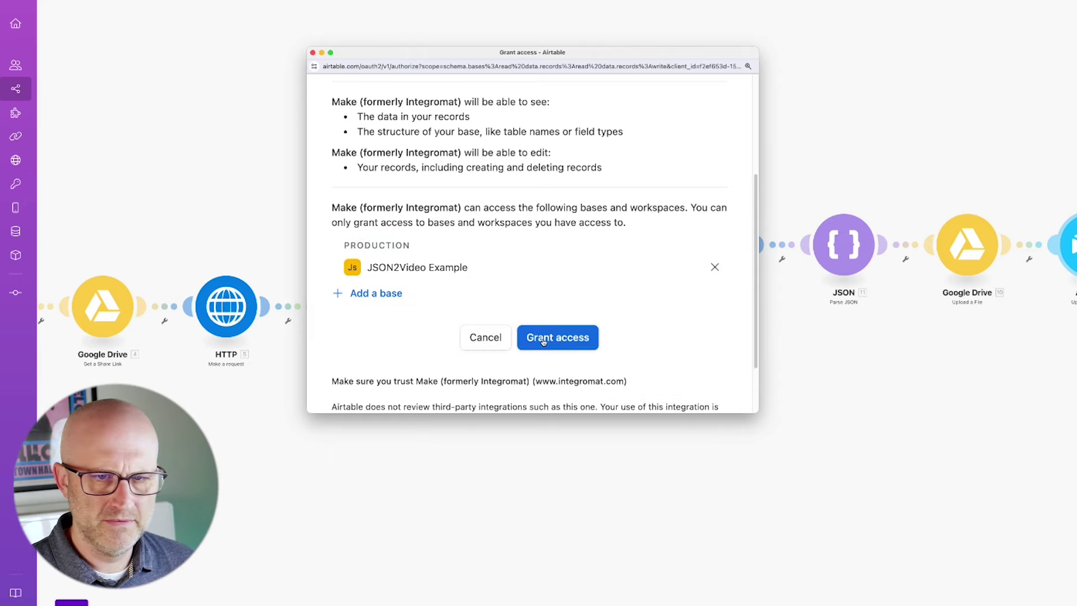
left_click(543, 337)
Target JSON2Video Example's Table 1, mapping 1. ID to Record ID and 10. Web View Link to Final Video.
left_click(794, 224)
left_click(792, 245)
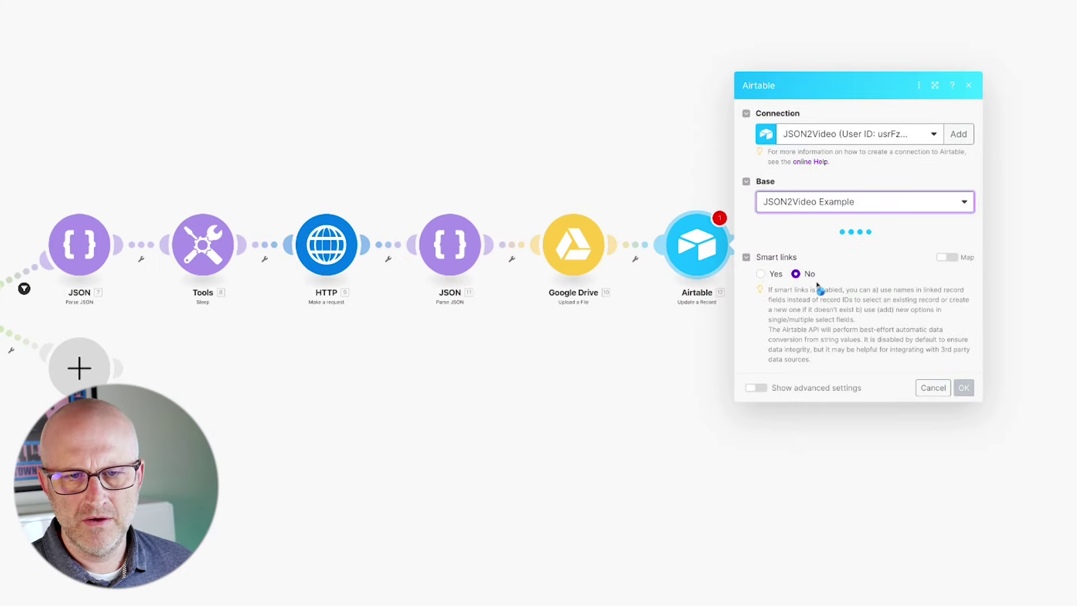
left_click(793, 247)
left_click(787, 268)
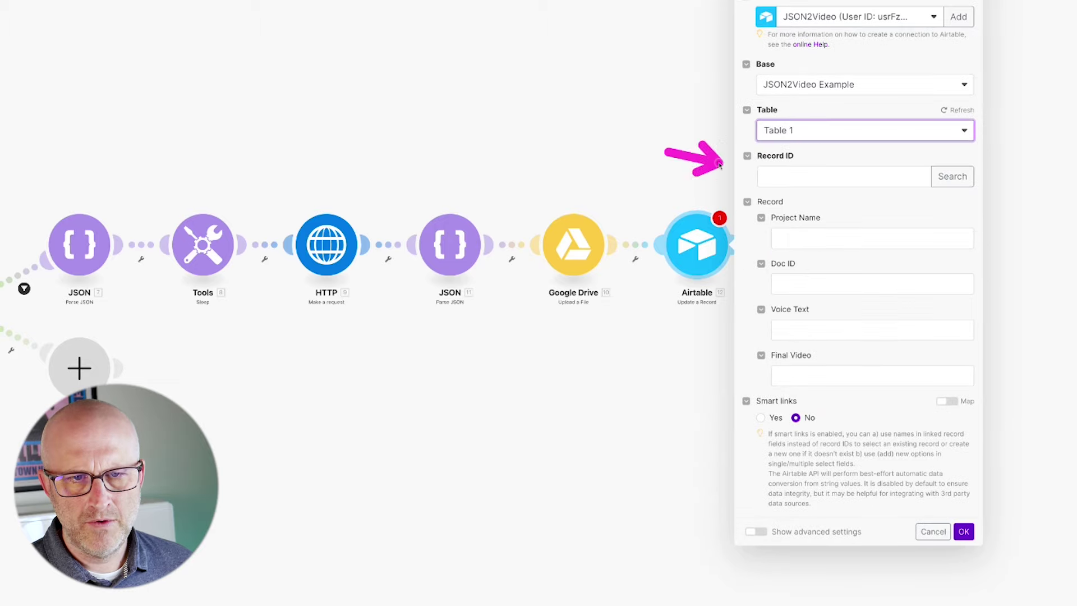
left_click(788, 177)
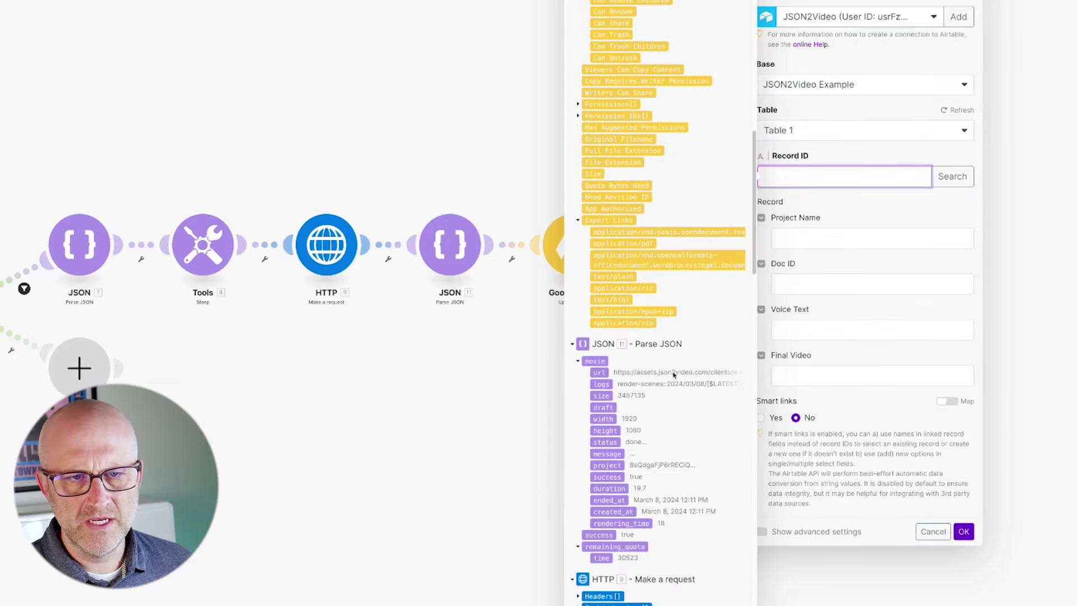
scroll(673, 374, "down", 20)
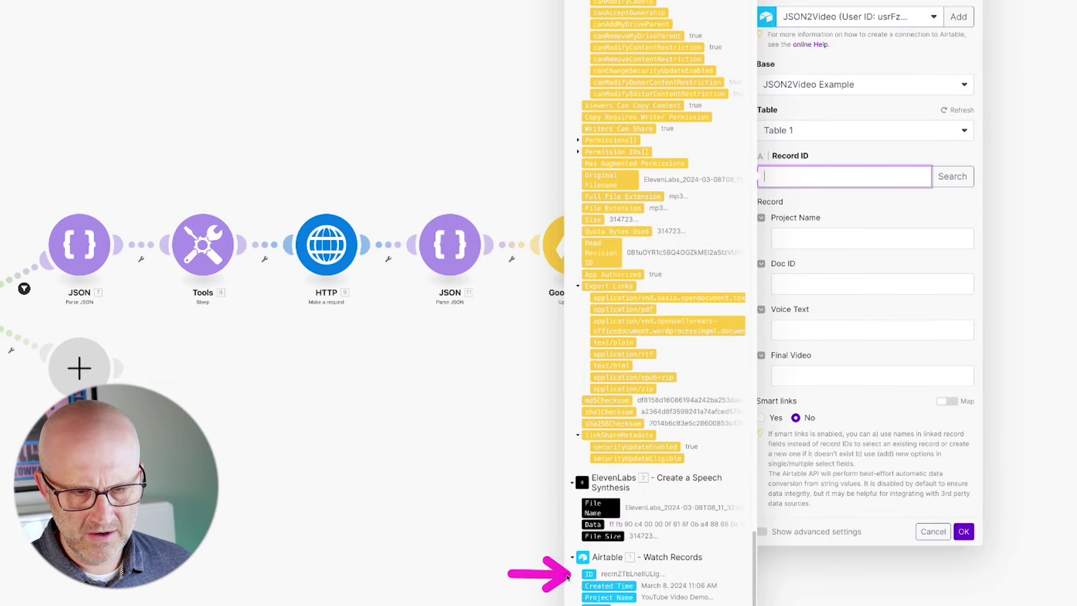
left_click(785, 387)
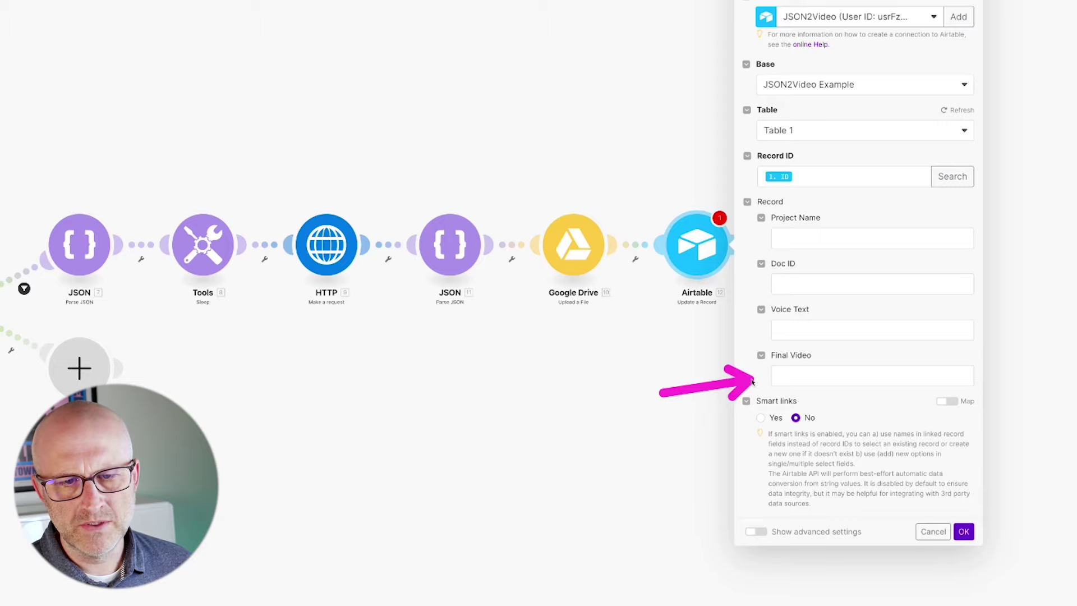
left_click(794, 376)
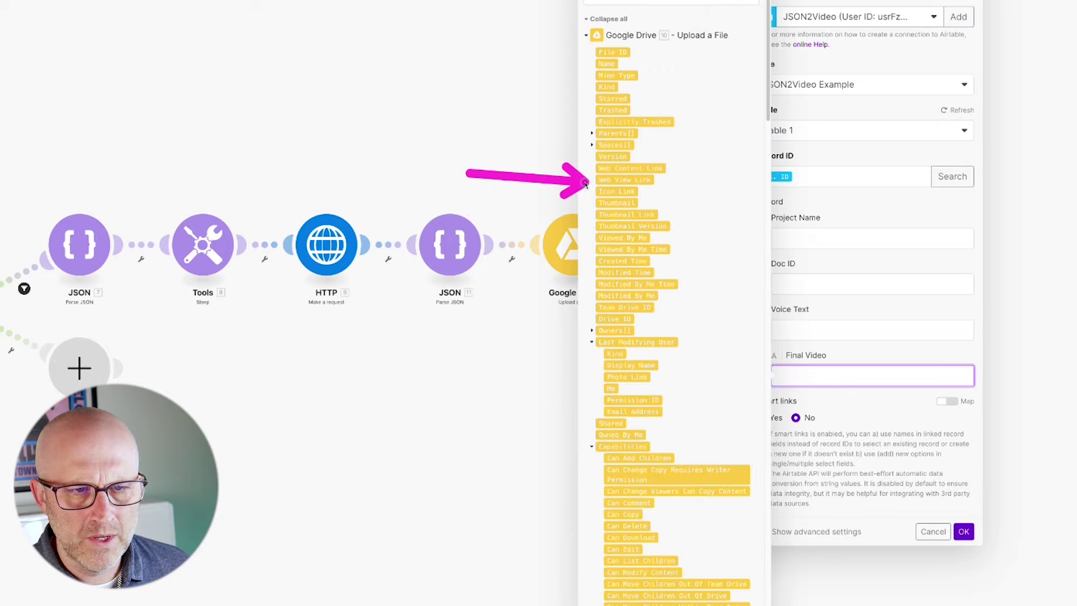
left_click(619, 181)
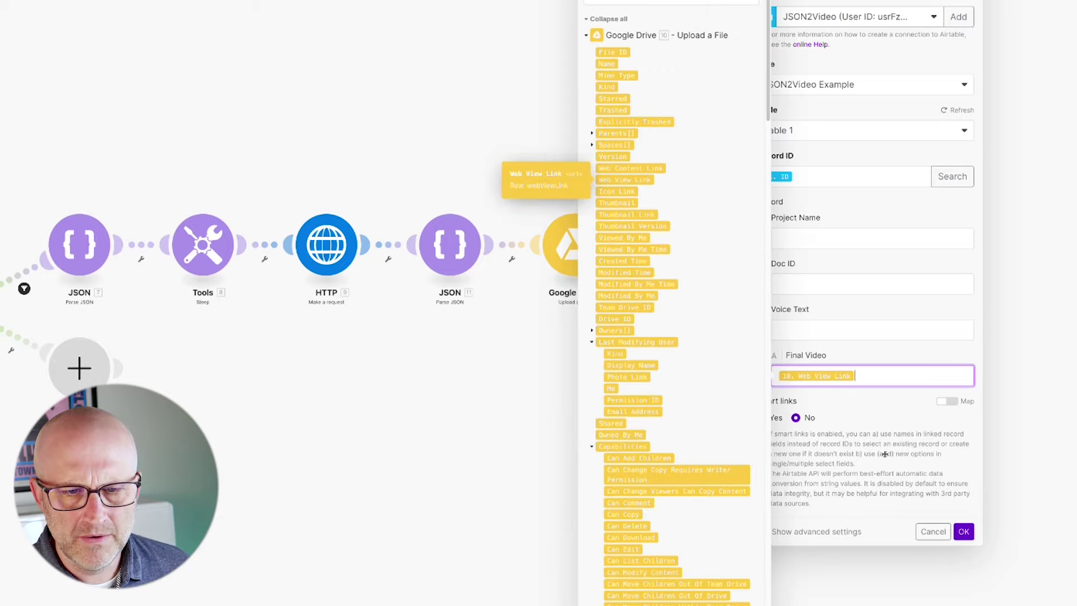
Save the Airtable step, set the trigger's start record, run, then check Airtable and the Drive folder.
left_click(970, 536)
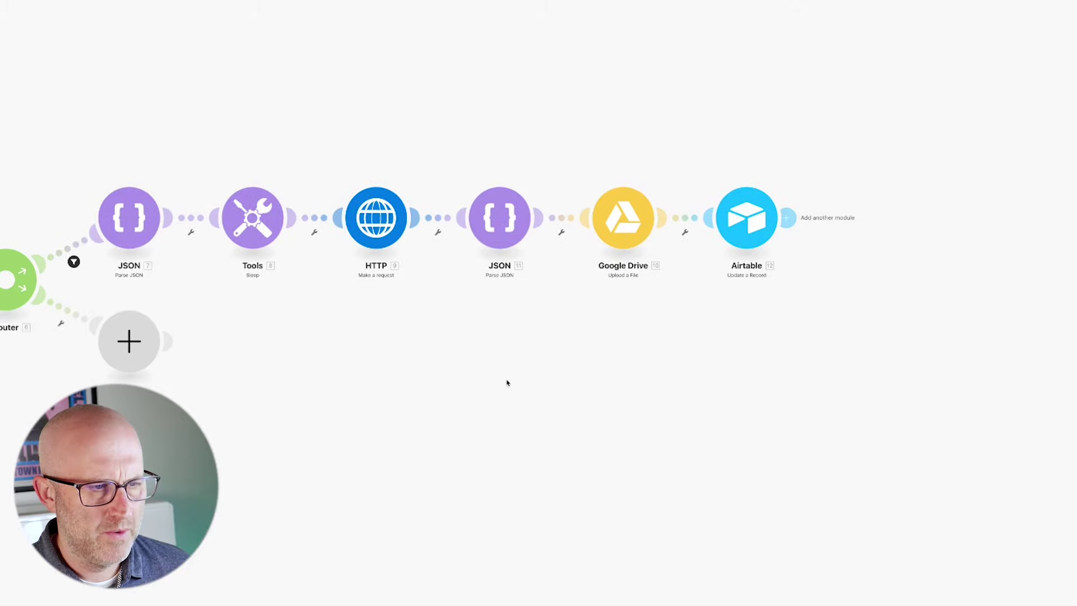
scroll(486, 402, "down", 3)
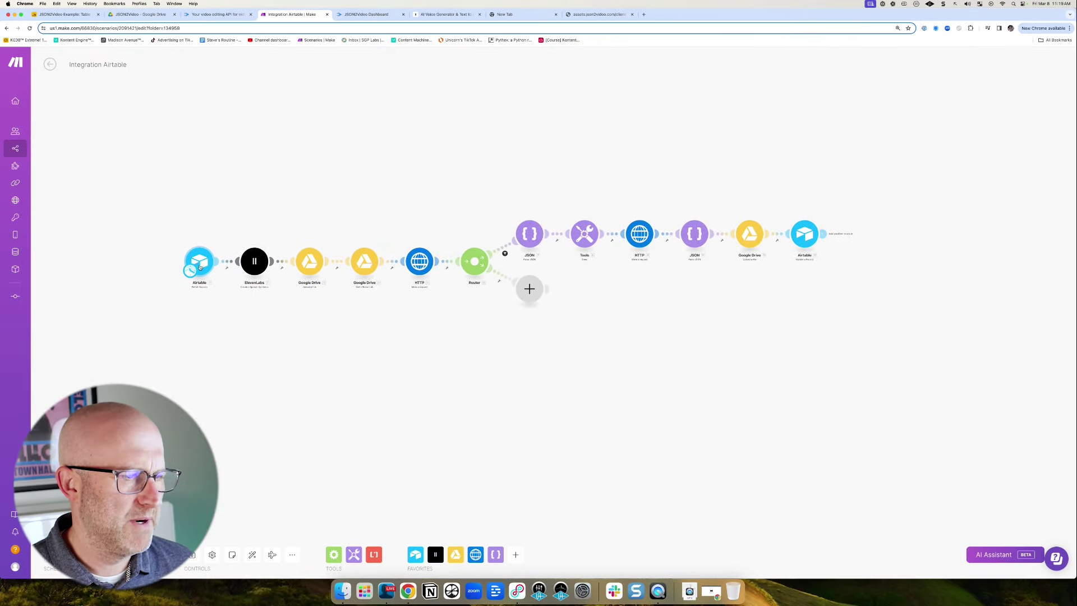
right_click(201, 267)
left_click(240, 307)
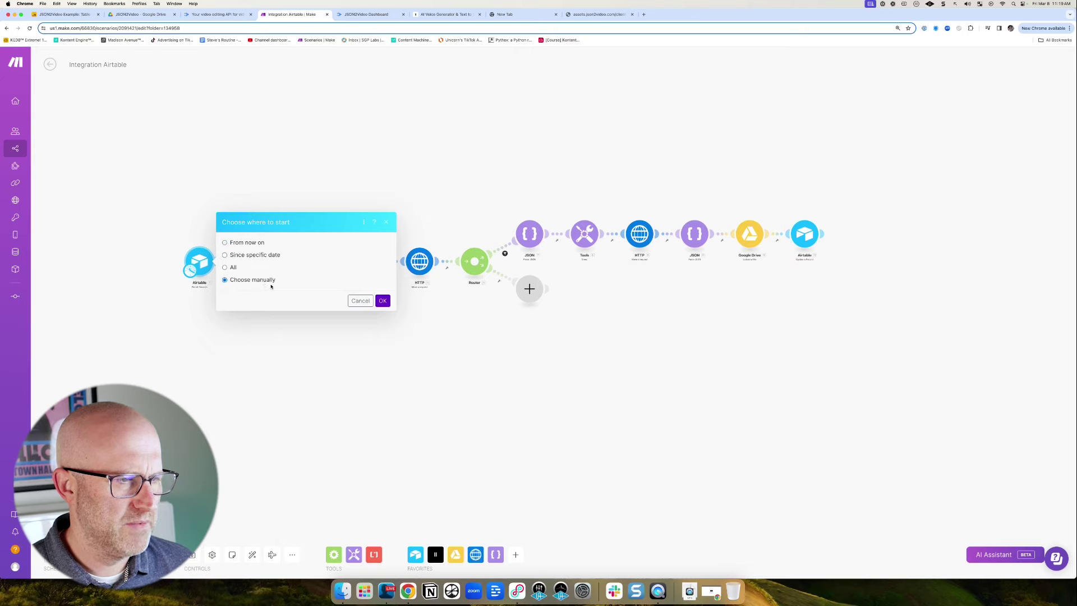
left_click(360, 300)
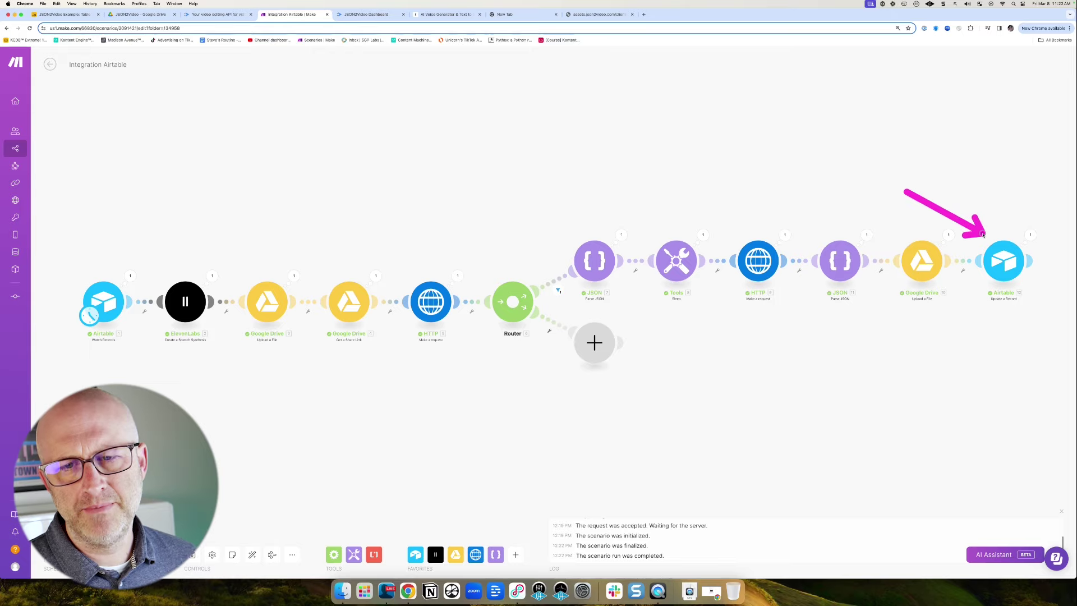
left_click(75, 15)
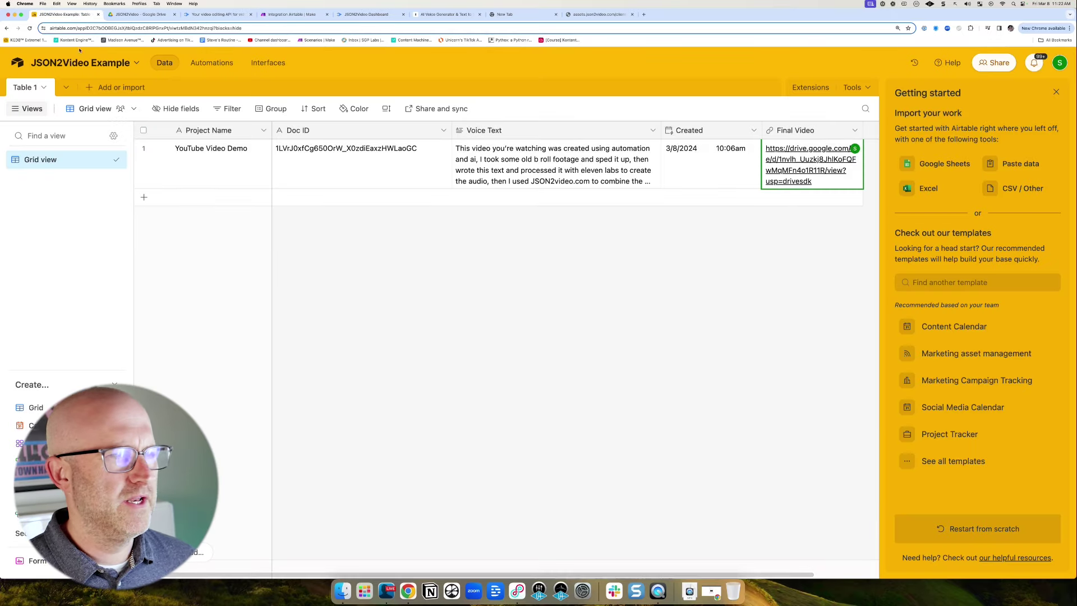
left_click(140, 14)
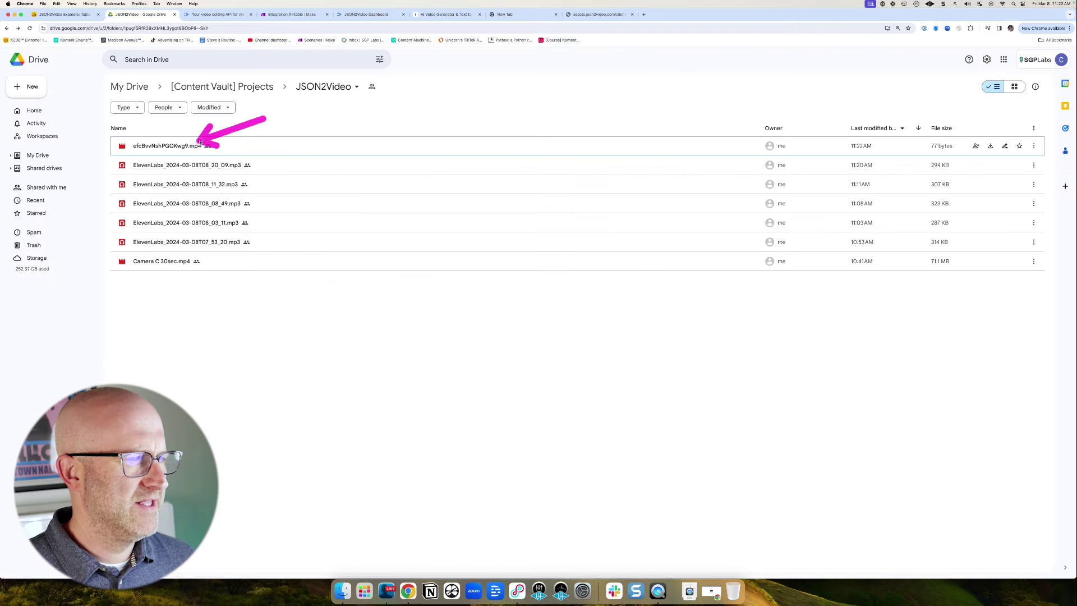
Follow the Final Video link from Airtable to the mp4 in Drive, then return to Airtable.
left_click(65, 14)
left_click(802, 162)
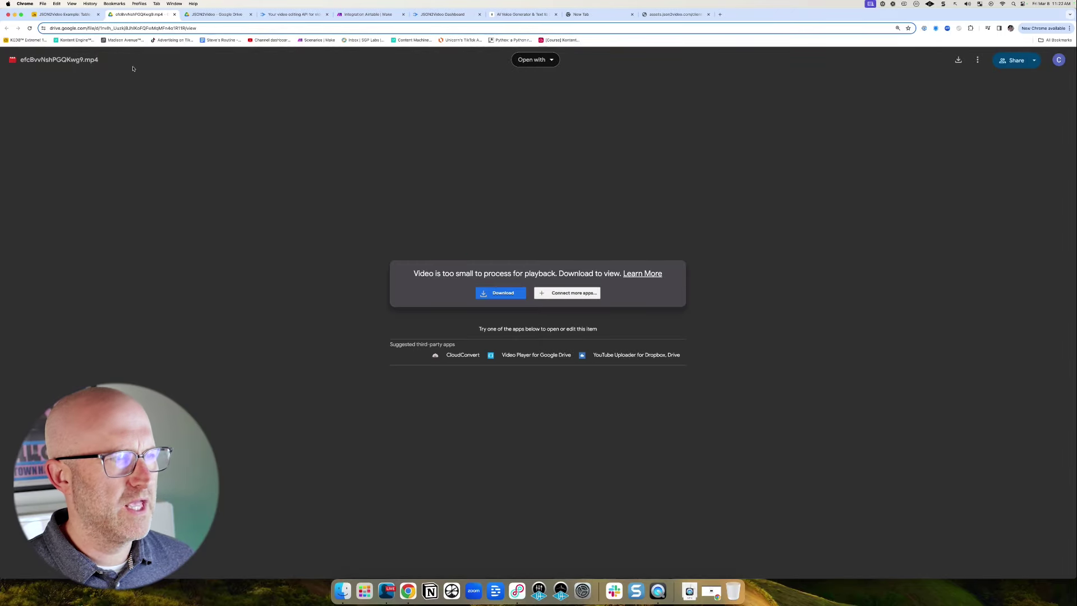
left_click(64, 14)
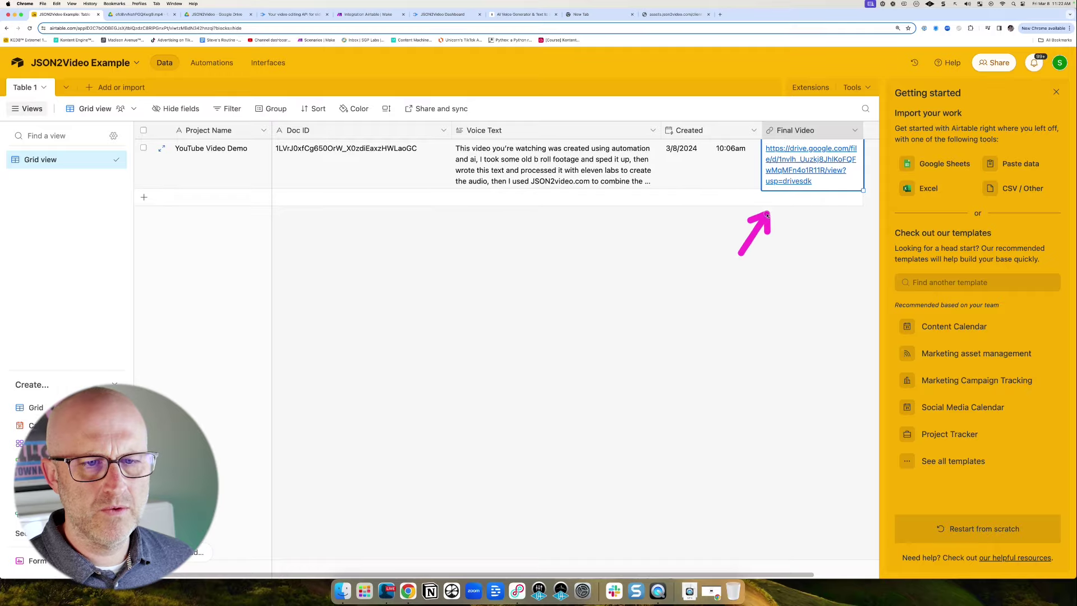